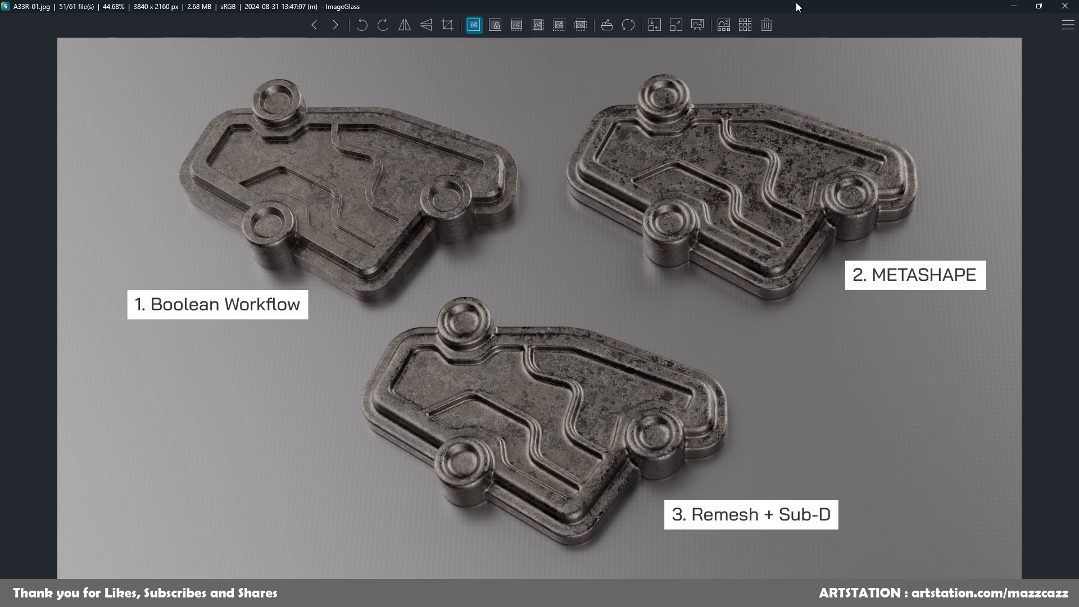
Step: Compare the shaded and wireframe renders of the Boolean, METASHAPE and Remesh + Sub-D results
left_click(336, 27)
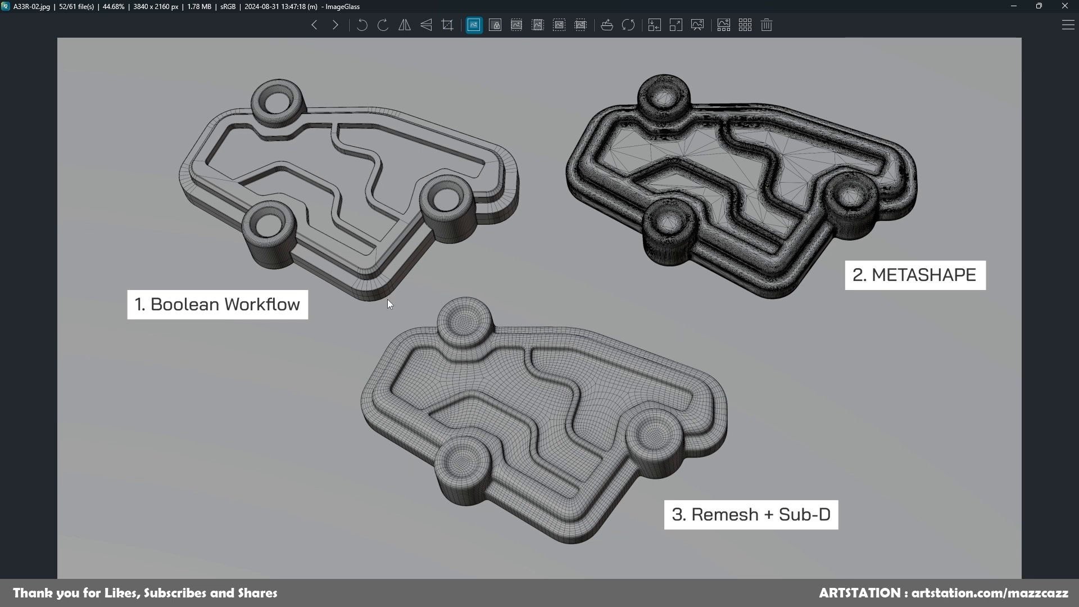
left_click(315, 26)
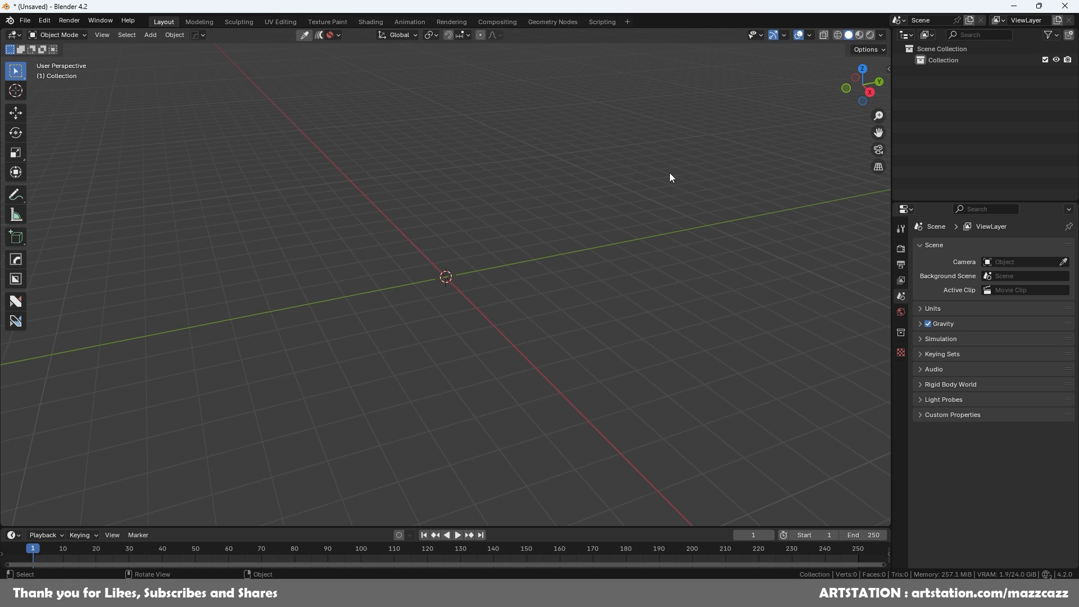
Step: Switch to Blender and load the DM-Solids KPACK in KIT OPS
key("n")
left_click(884, 370)
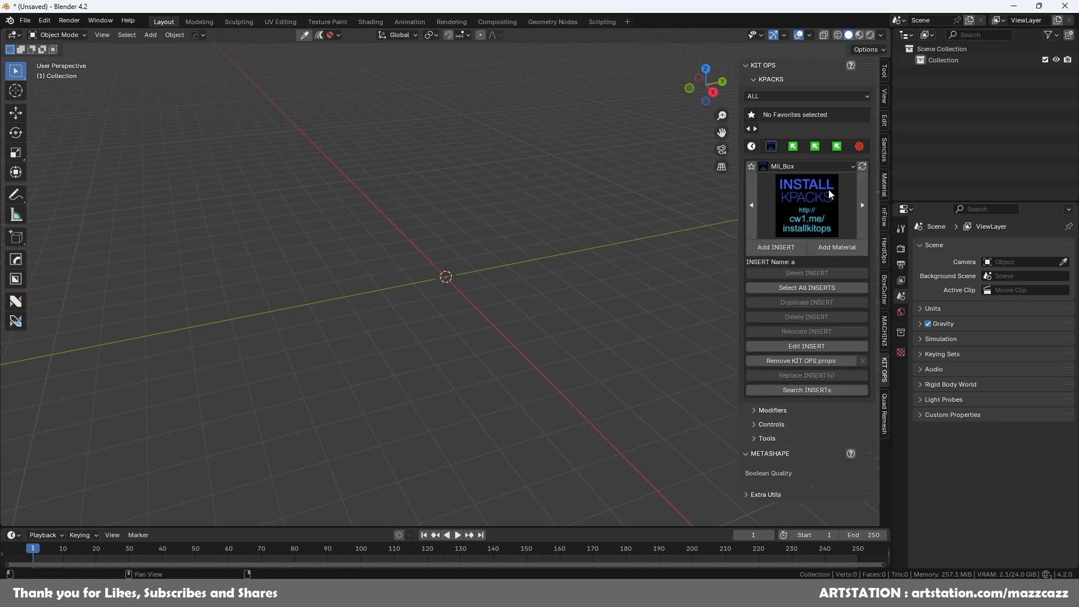
left_click(821, 169)
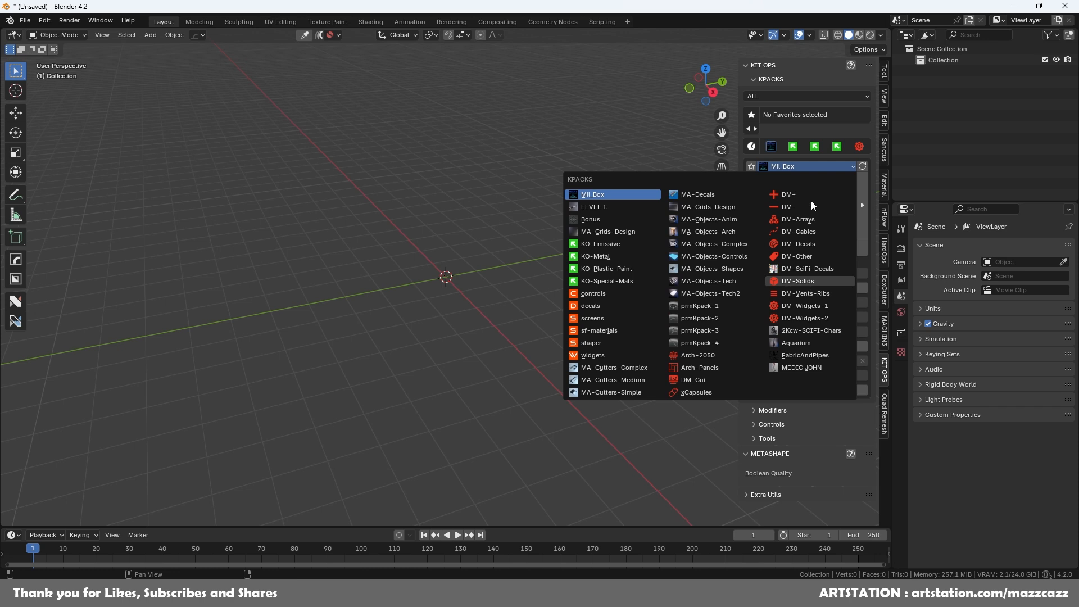
left_click(797, 281)
Step: Pick the box-02-b solid from the DM-Solids pack and add it to the scene as an INSERT
left_click(807, 206)
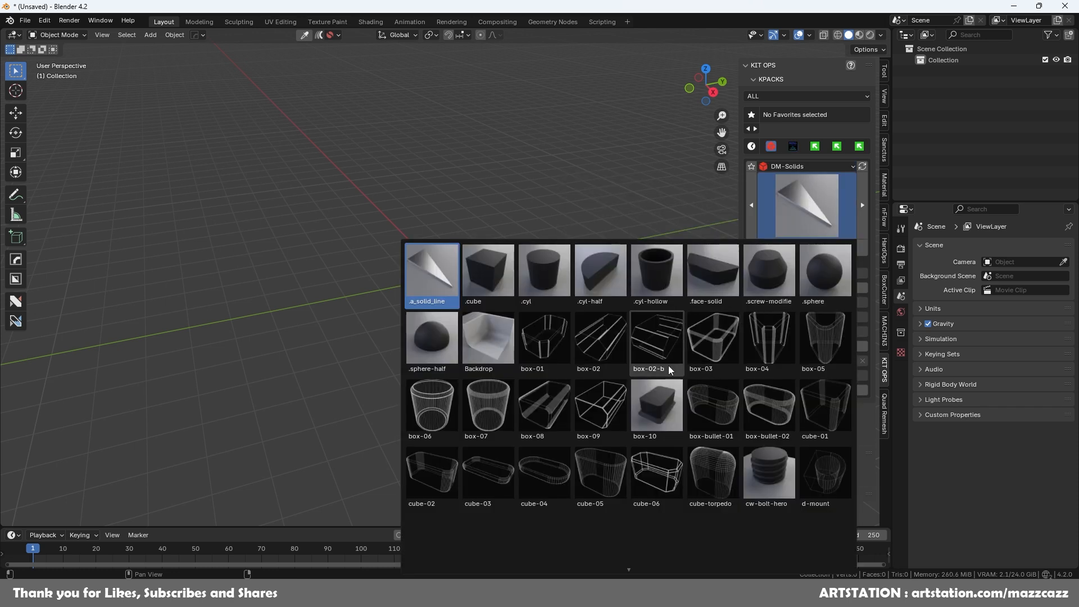
scroll(646, 520, "down", 2)
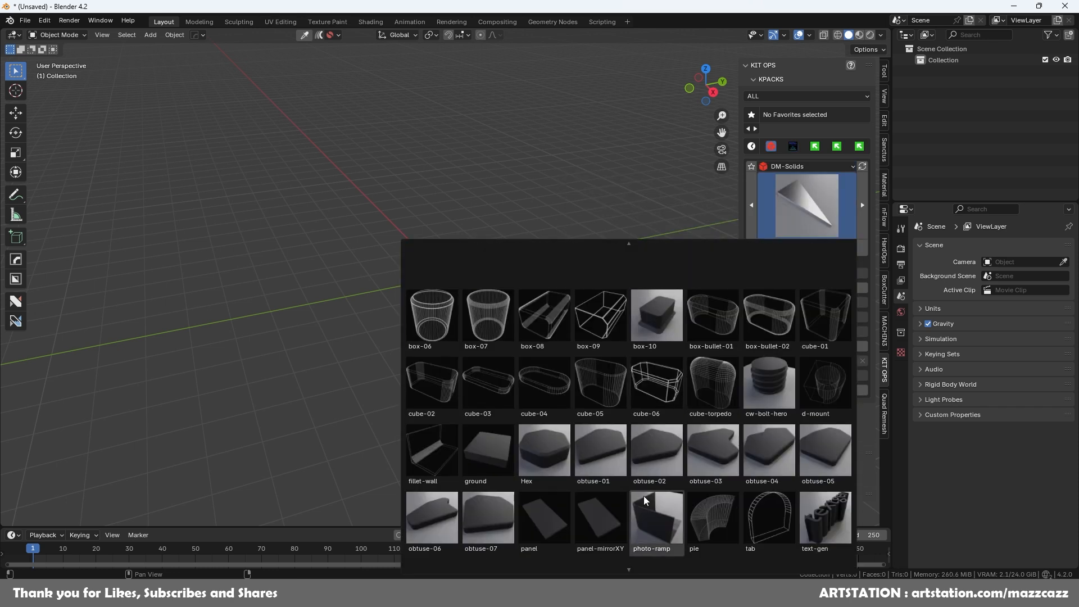
scroll(619, 315, "up", 2)
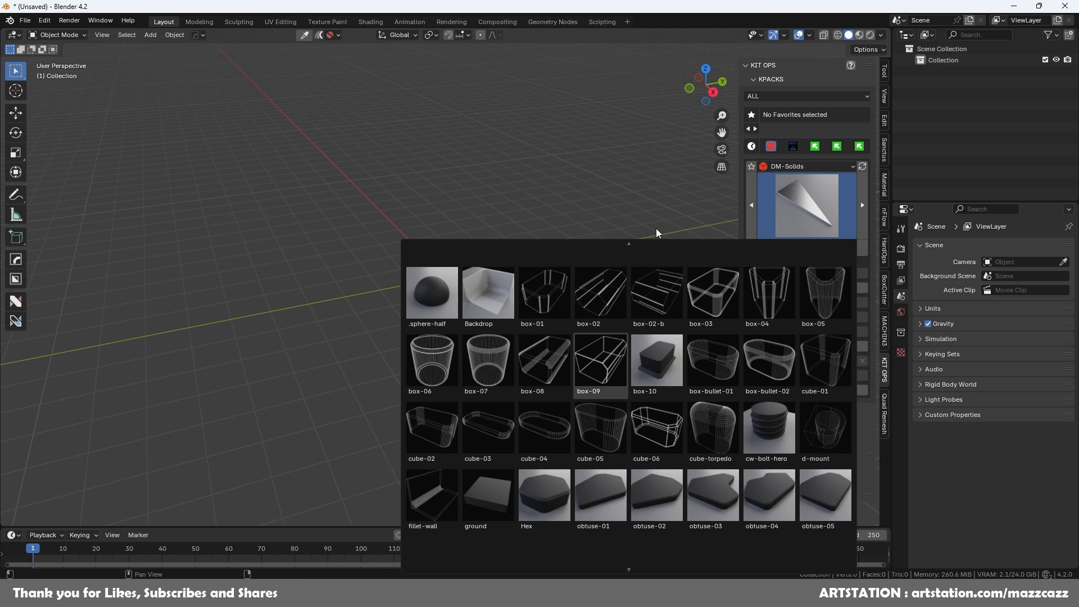
scroll(658, 282, "up", 1)
left_click(664, 335)
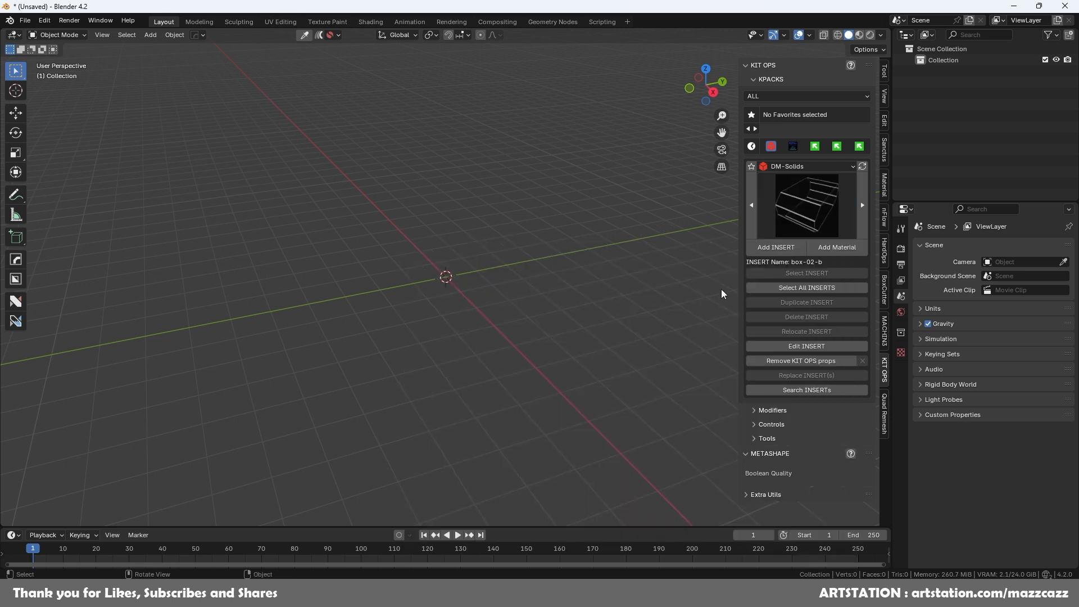
left_click(776, 248)
middle_click_drag(574, 292, 583, 261)
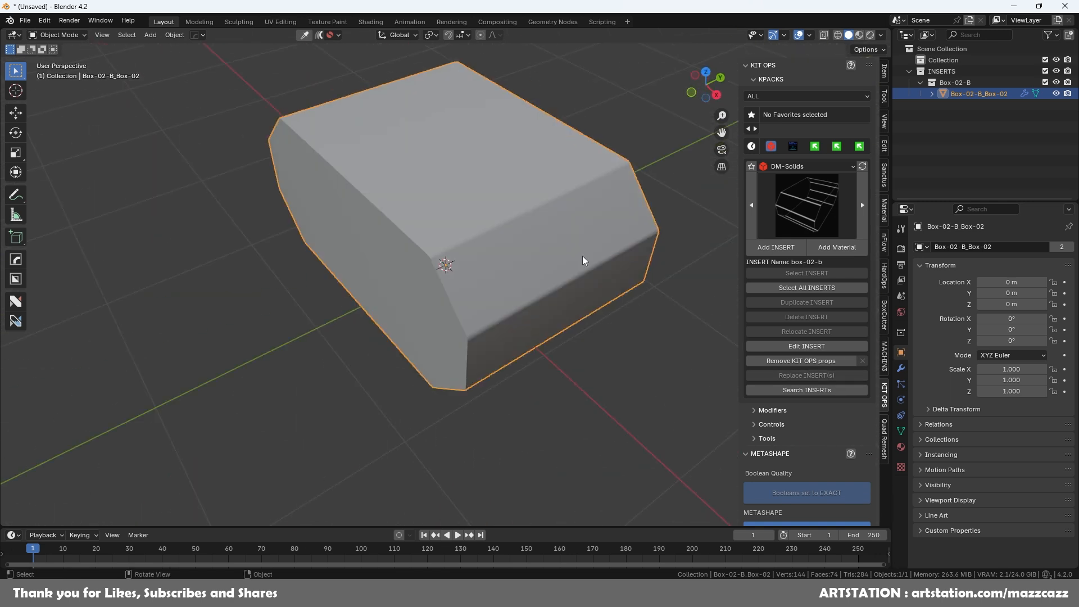
Step: Convert the box to a plain mesh with the KIT OPS tools and check its geometry in Edit Mode
scroll(777, 322, "down", 1)
left_click(901, 369)
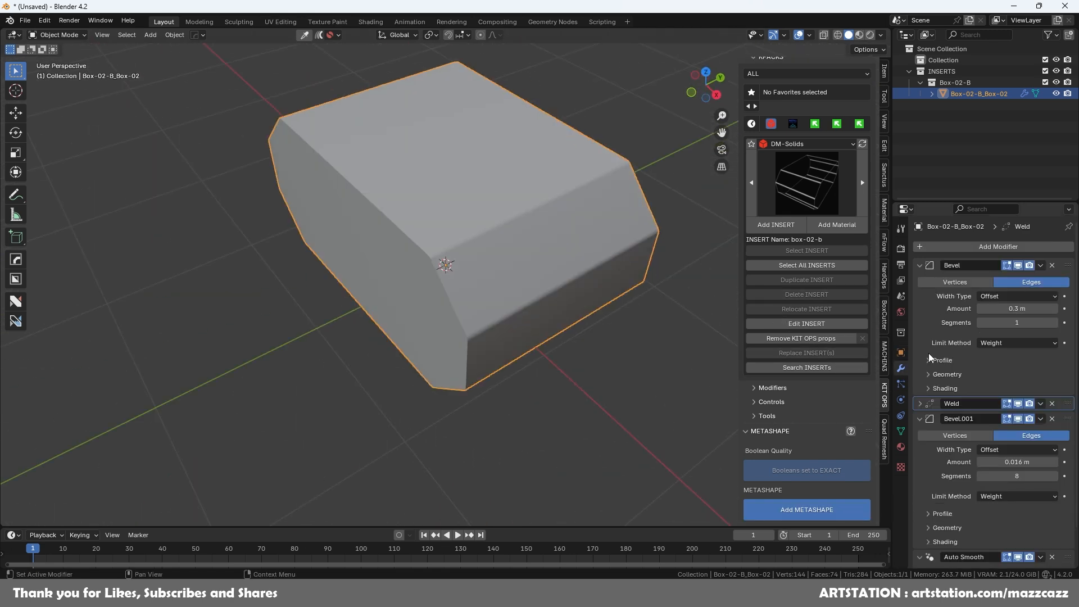
scroll(829, 326, "down", 3)
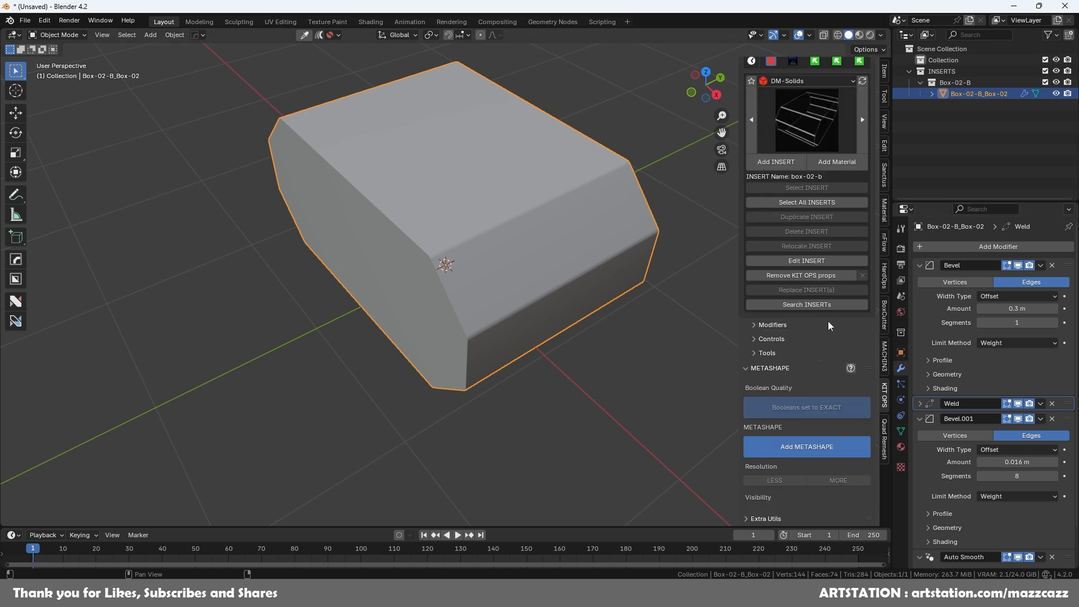
left_click(762, 353)
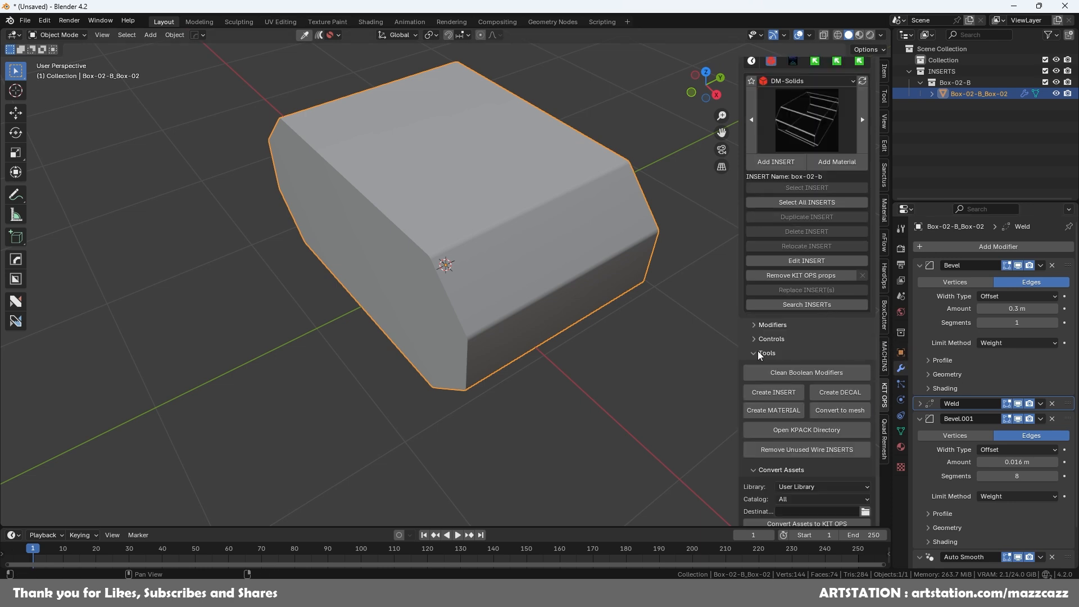
scroll(839, 364, "down", 1)
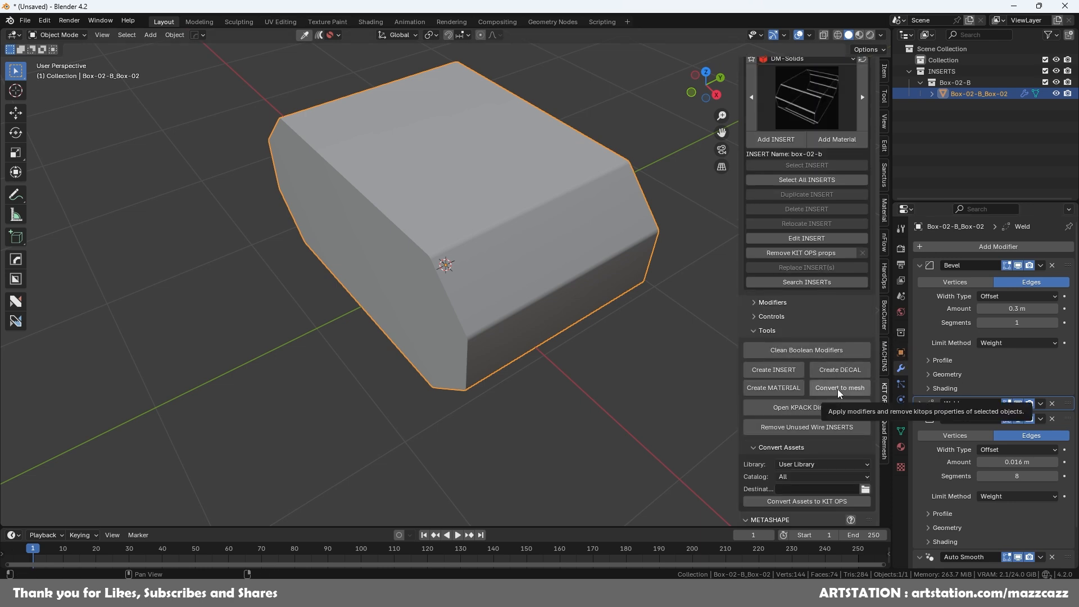
left_click(839, 387)
key("Tab")
left_click(561, 342)
middle_click_drag(561, 342, 588, 175)
key("Tab")
Step: Pick the cylindrical box-06 solid from the DM-Solids pack and add it to the scene as an INSERT
scroll(612, 305, "down", 4)
left_click(816, 106)
left_click(820, 105)
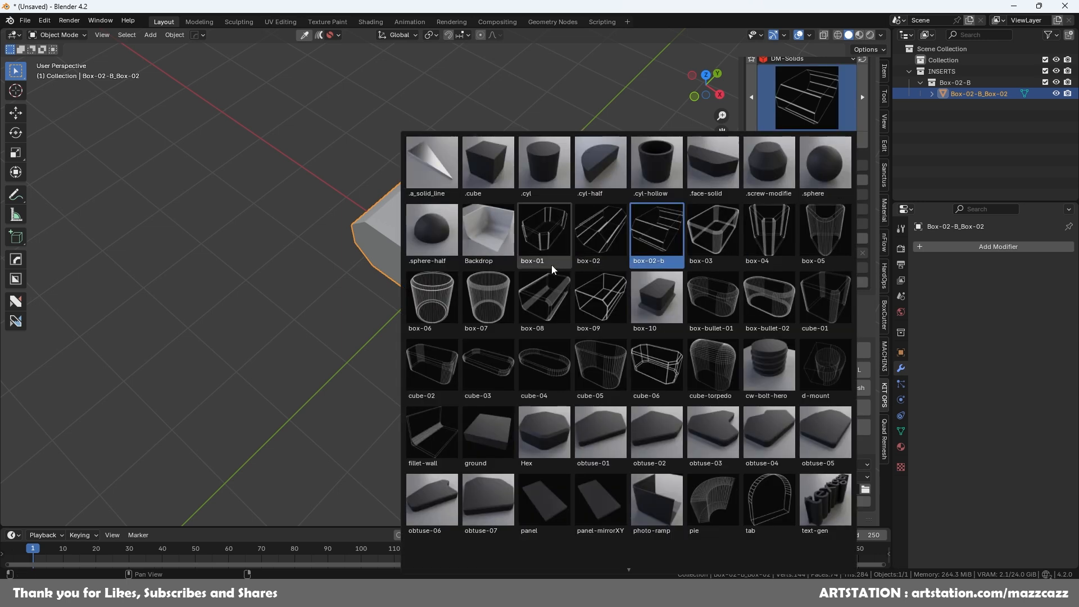
left_click(446, 308)
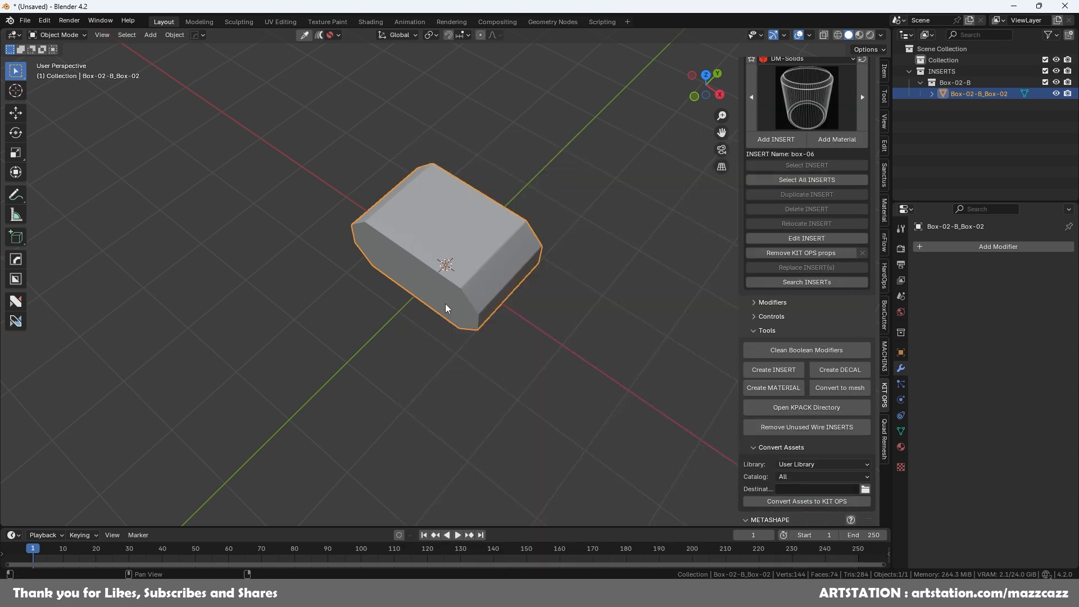
left_click(778, 139)
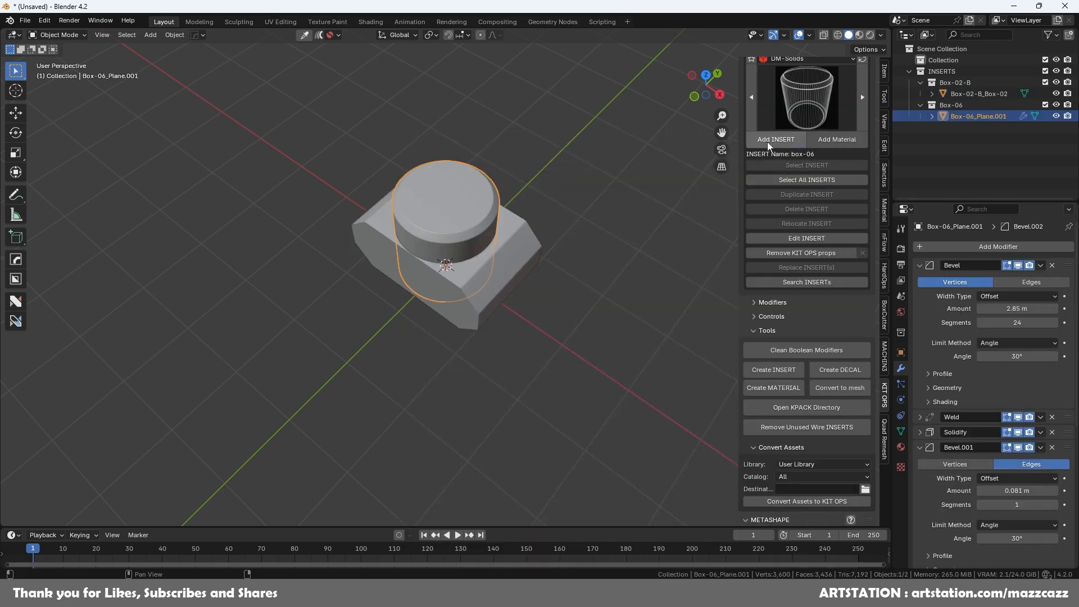
Step: Scale the cylinder down to about two thirds in top view and move it along X to the box's positive X end
left_click(705, 74)
key("s")
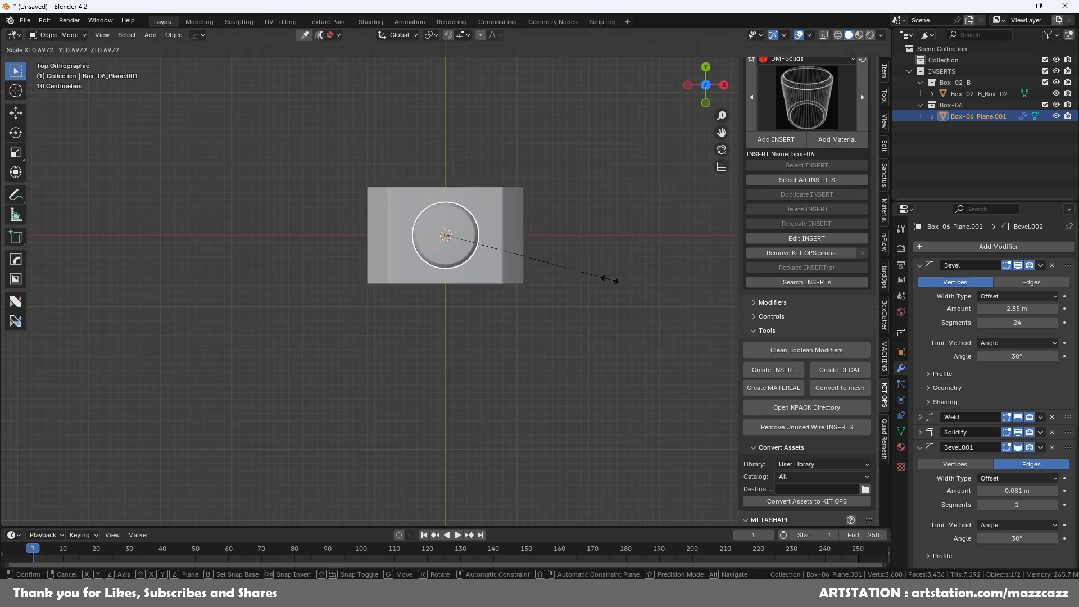
left_click(600, 279)
key("g")
key("x")
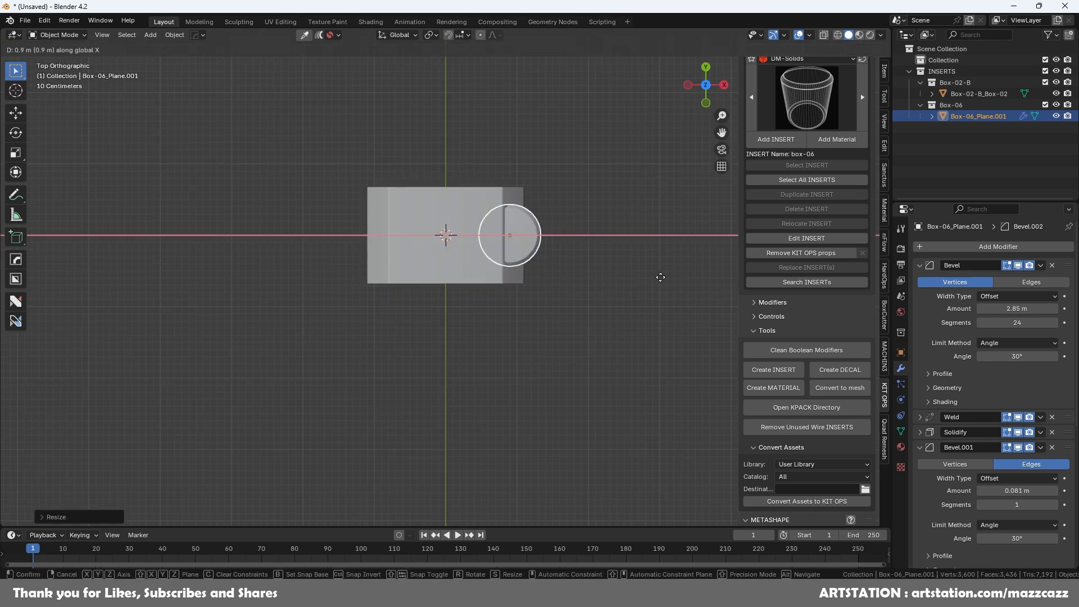
left_click(674, 281)
Step: Stretch the cylinder along Z so it rises above the box, and convert it to a plain mesh
middle_click_drag(674, 281, 593, 229)
key("s")
key("z")
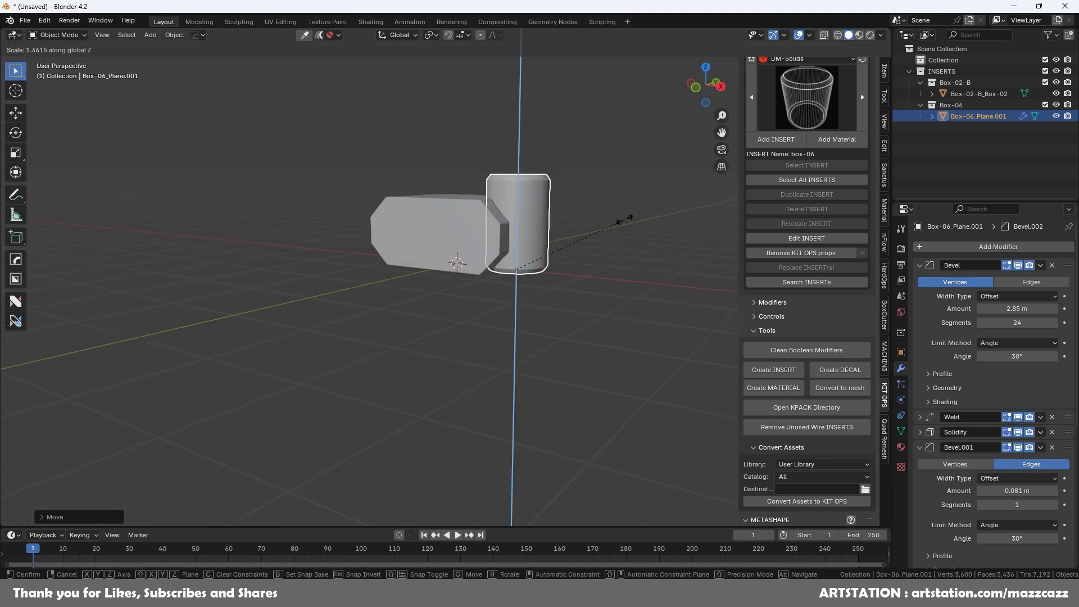
left_click(632, 217)
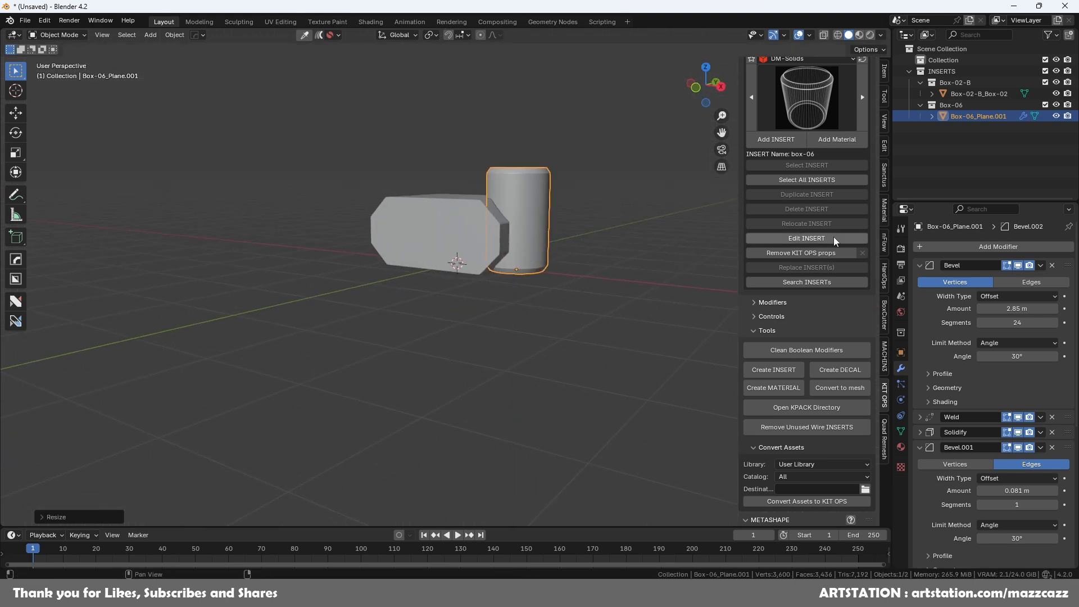
left_click(855, 395)
Step: Set the origins of both the cylinder and the box to their geometry
key("shift+s")
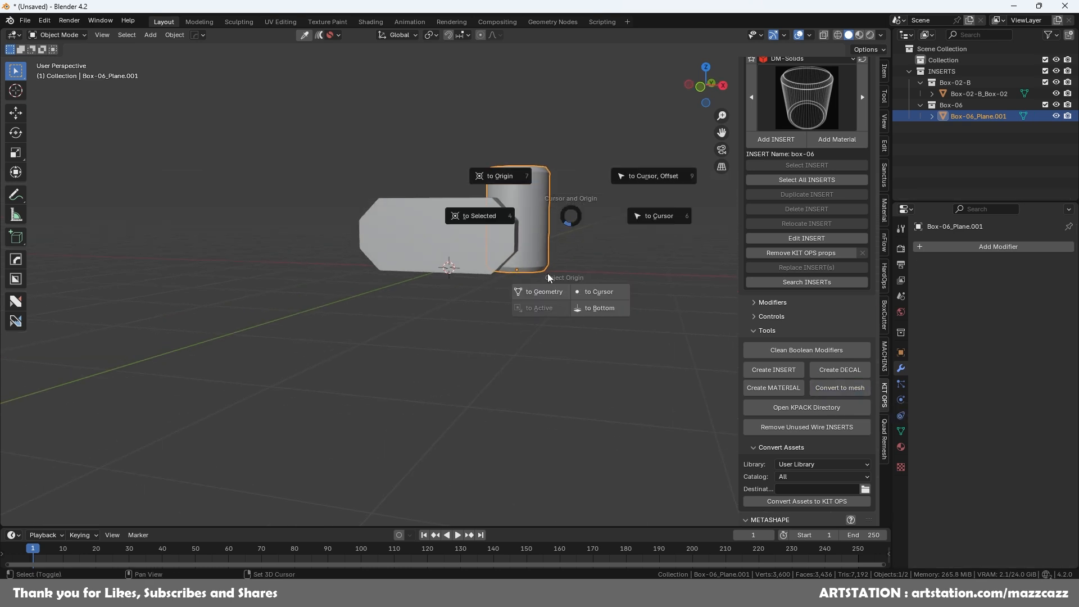
left_click(538, 295)
key("KP_1")
scroll(603, 268, "up", 5)
scroll(603, 267, "down", 2)
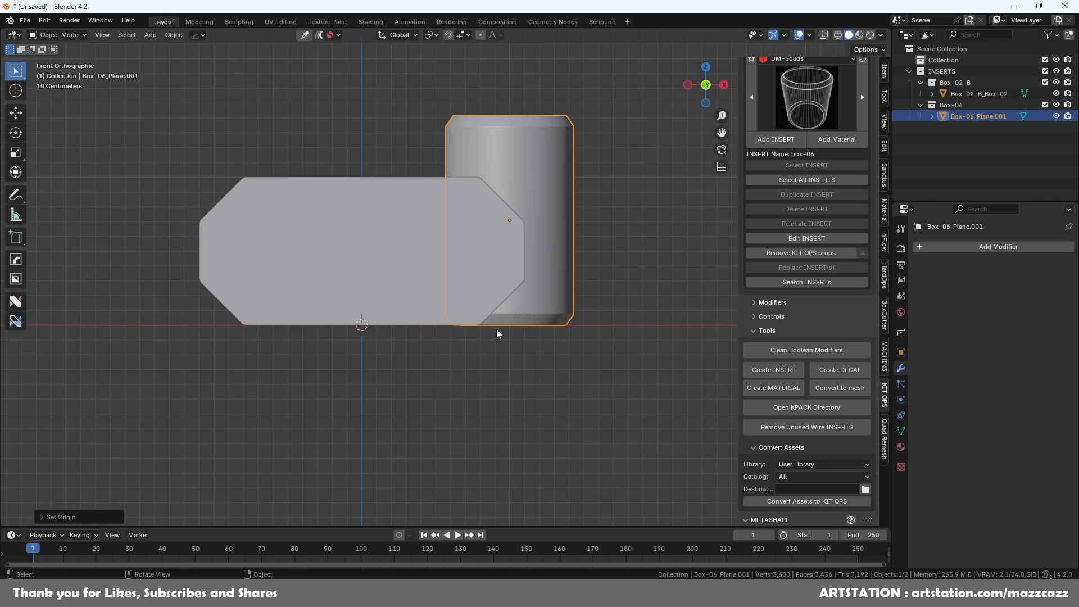
left_click(451, 273)
key("shift+s")
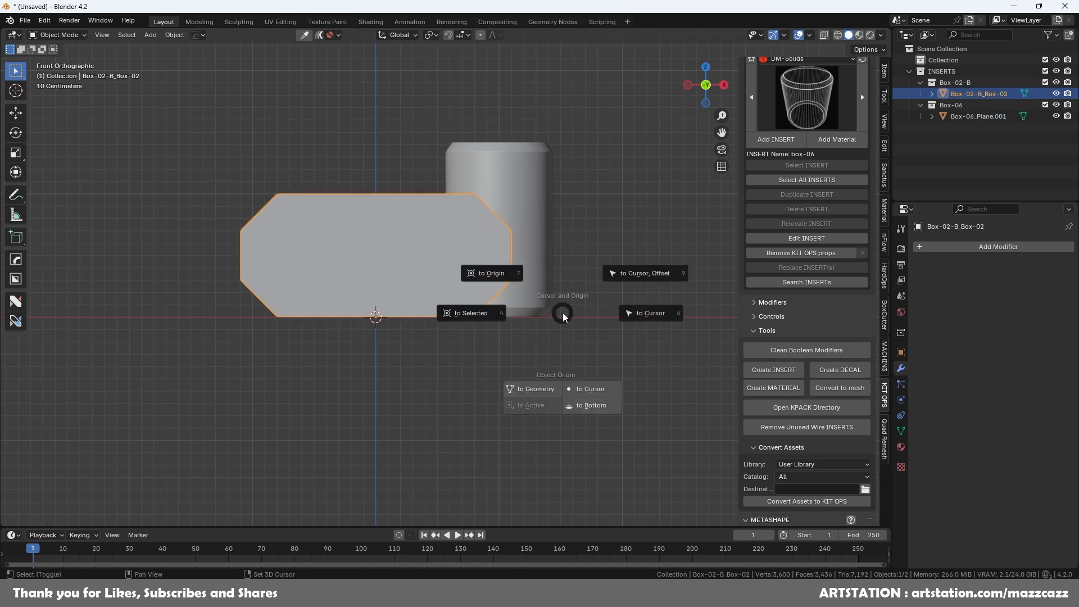
left_click(494, 403)
Step: Snap the box and the cylinder to the 3D cursor at the world origin
key("shift+s")
left_click(613, 329)
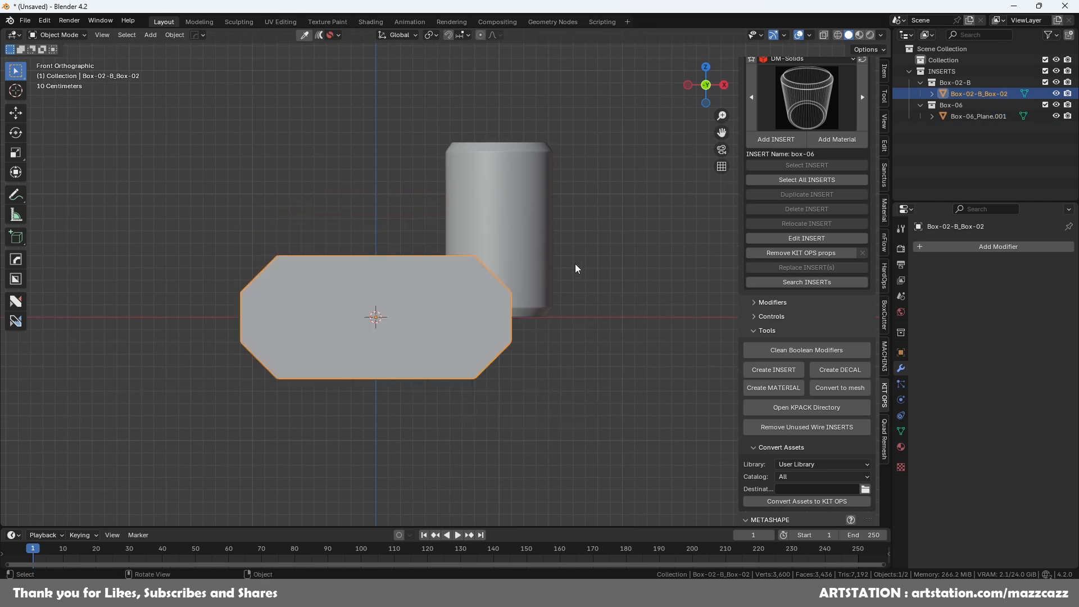
left_click(528, 228)
key("shift+s")
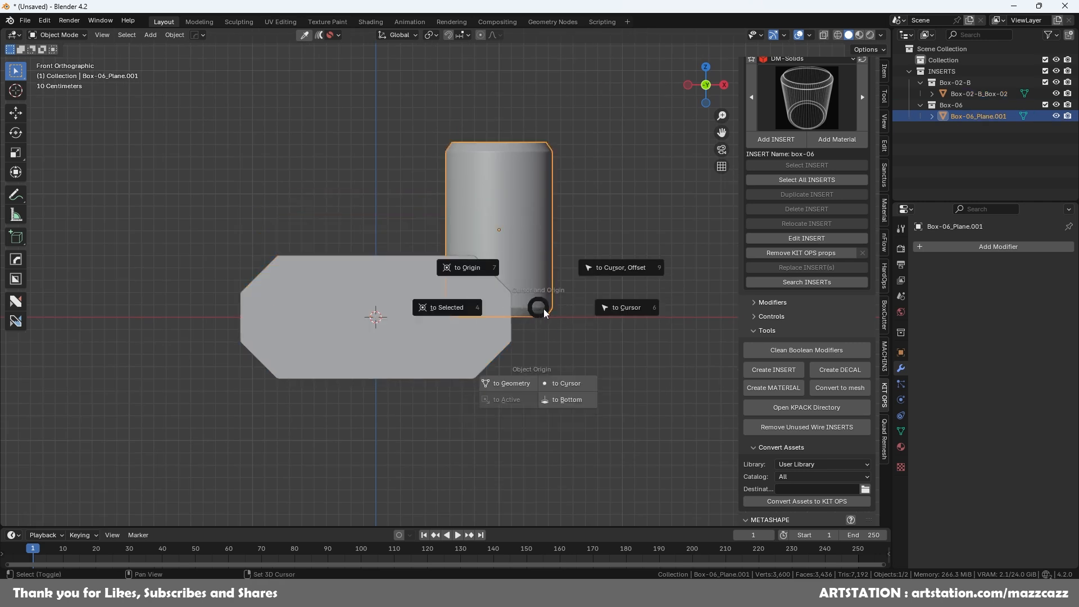
left_click(636, 313)
key("g")
key("x")
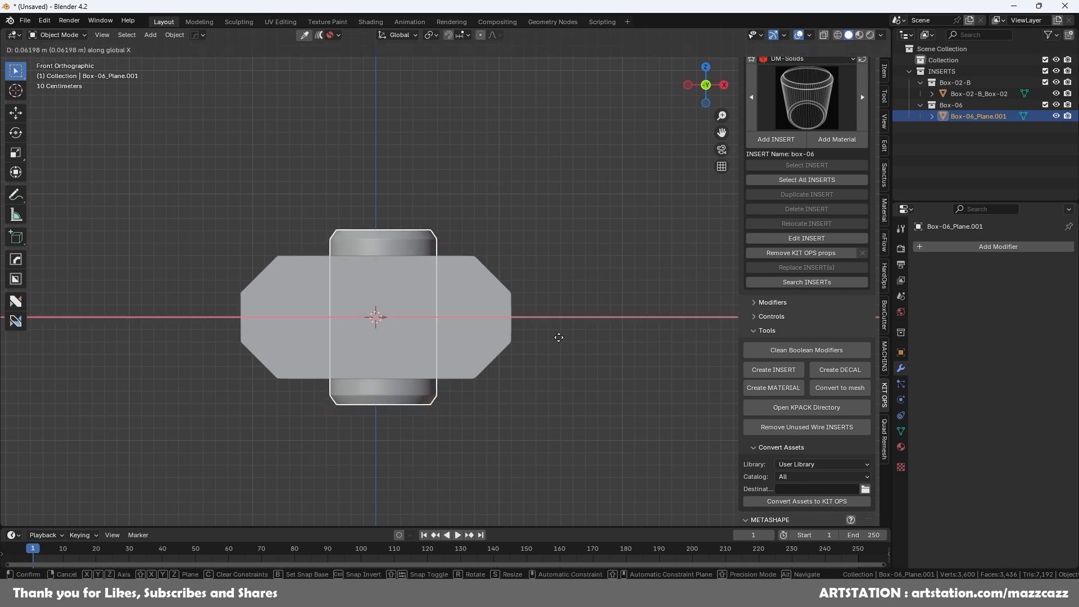
right_click(620, 344)
key("g")
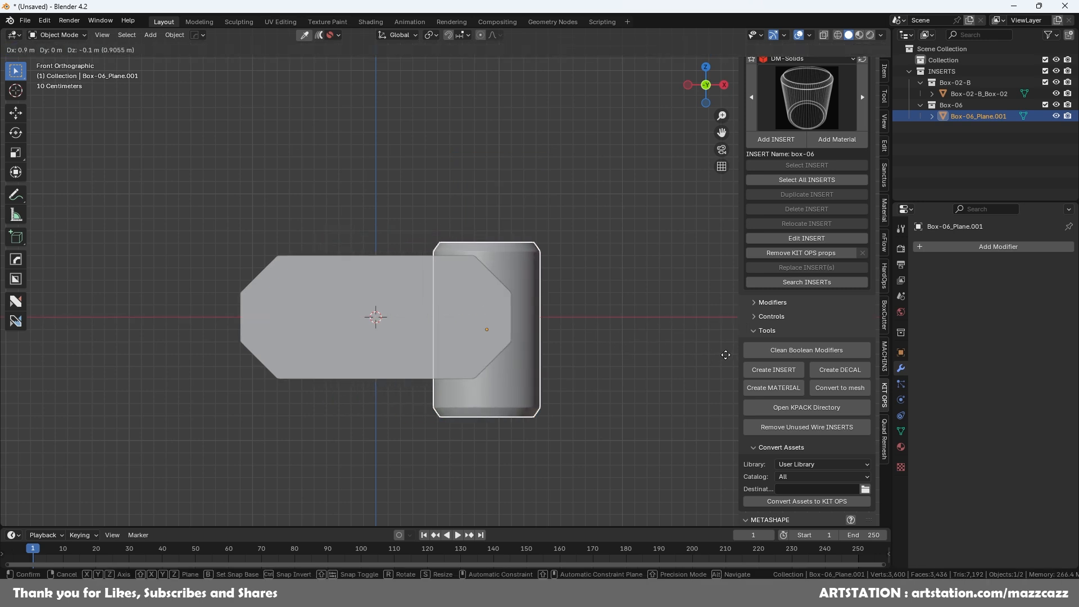
left_click(720, 347)
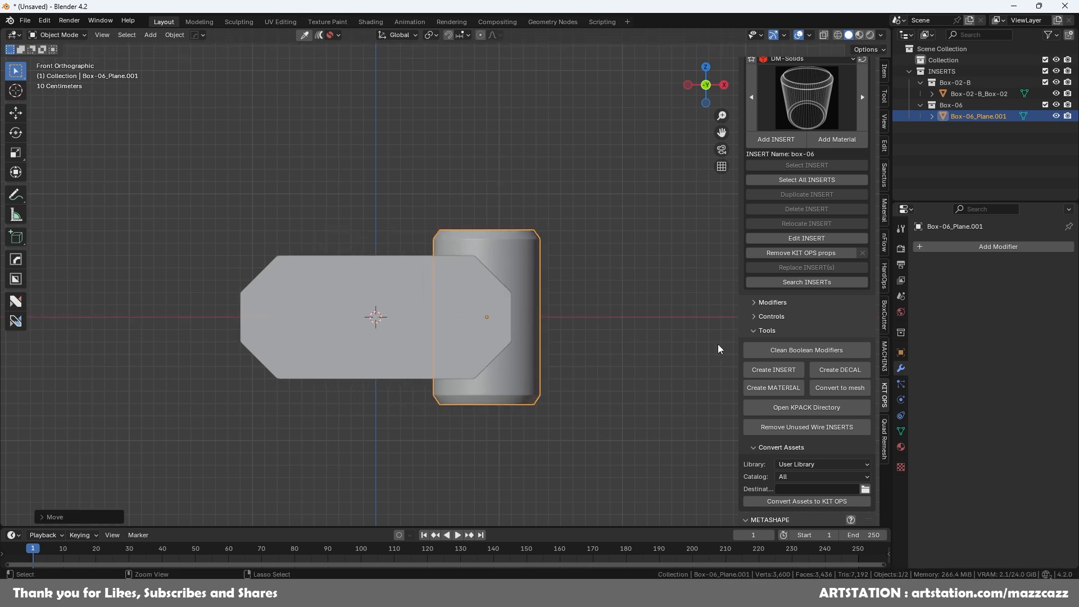
key("ctrl+z")
Step: Move the cylinder along X until its axis meets the box's positive X end face, and stretch it slightly along Z
key("g")
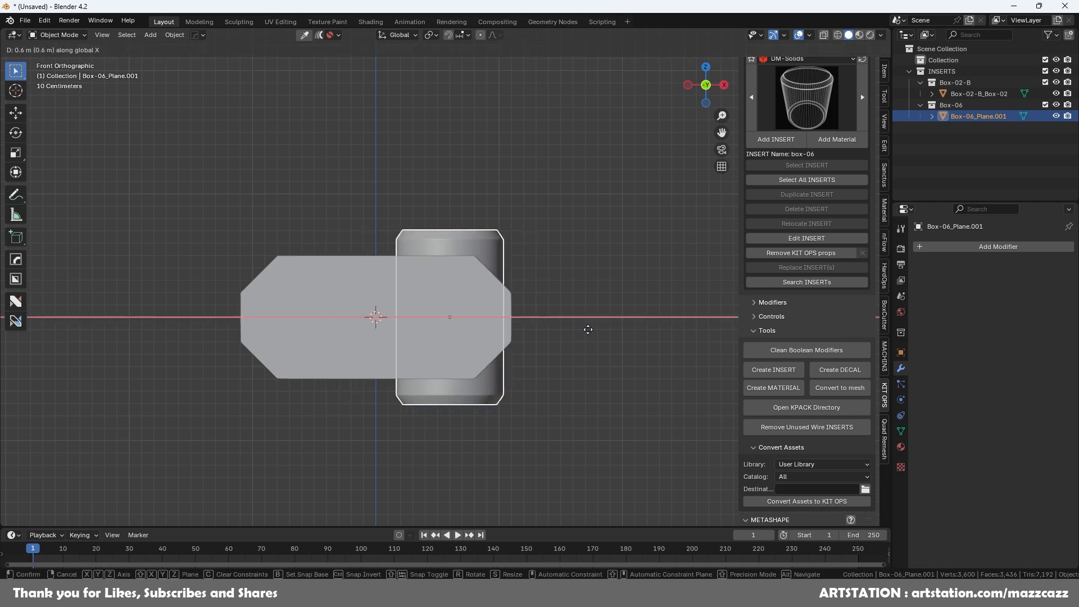
left_click(634, 332)
mouse_move(599, 309)
middle_mouse_down()
mouse_move(585, 368)
mouse_move(522, 385)
mouse_move(646, 373)
mouse_move(632, 305)
mouse_move(587, 313)
middle_mouse_up()
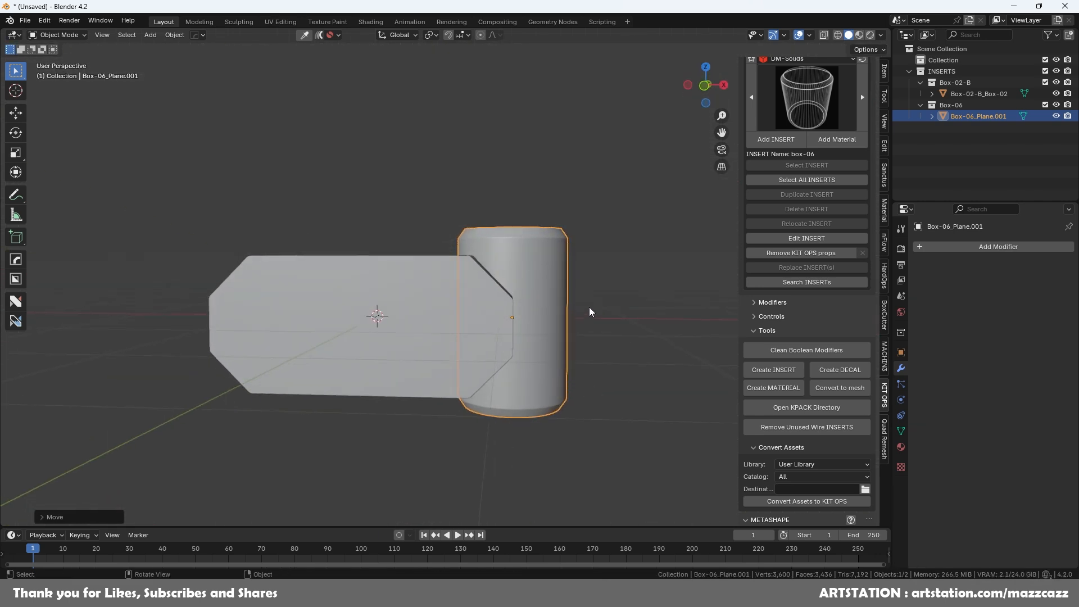
key("KP_1")
key("s")
key("z")
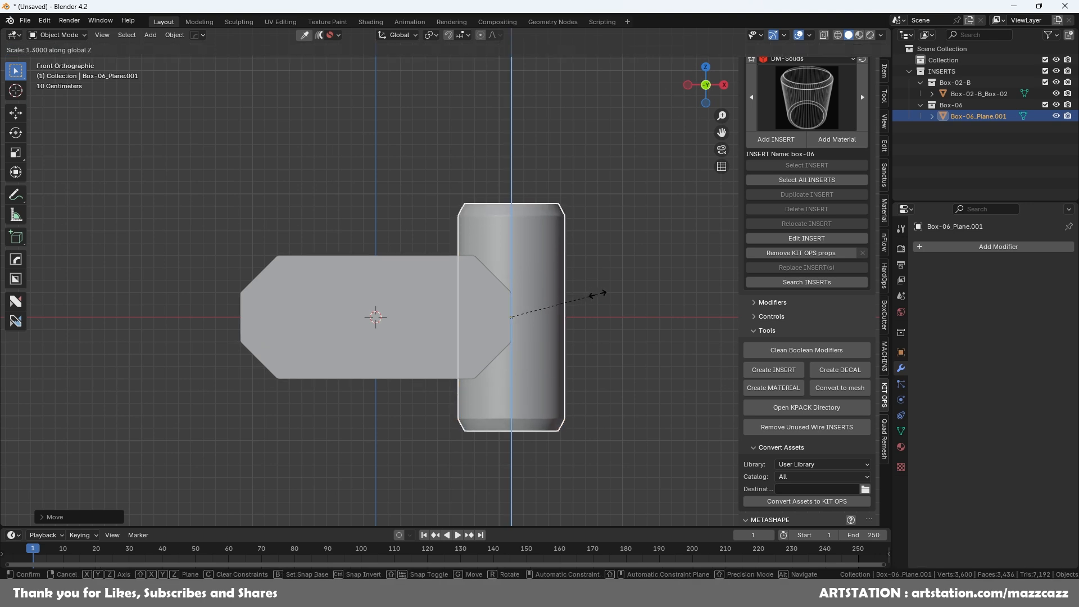
left_click(584, 299)
scroll(629, 318, "down", 1)
scroll(629, 315, "down", 1)
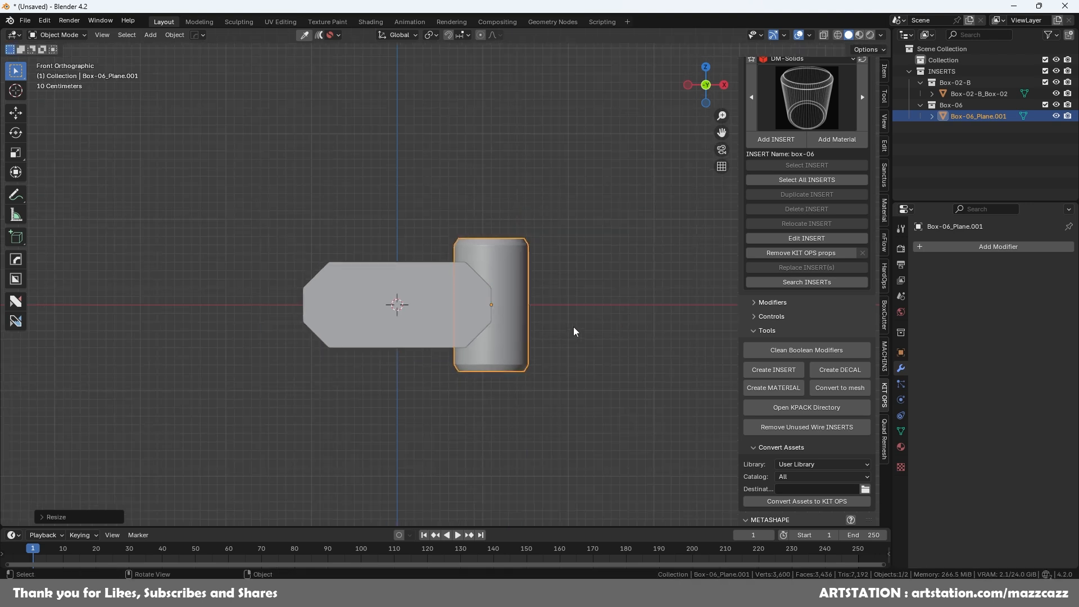
Step: Mirror the cylinder along X to the opposite end with a HardOps mirror modifier, using the box as mirror object
key("alt+x")
left_click(594, 258)
left_click(453, 281)
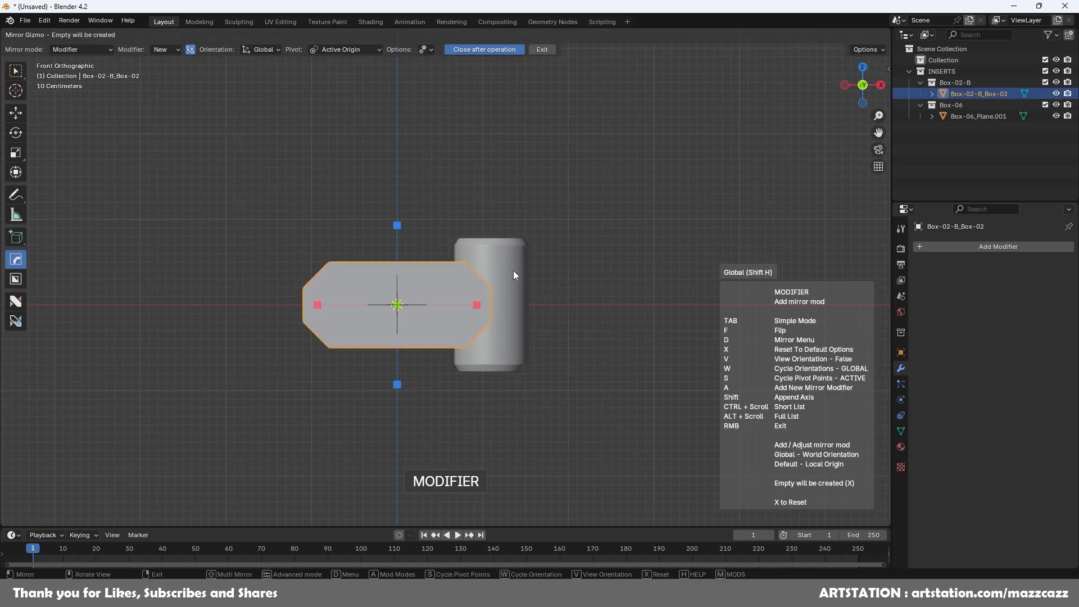
left_click(509, 272, "shift")
left_click(417, 275, "shift")
left_click(478, 305)
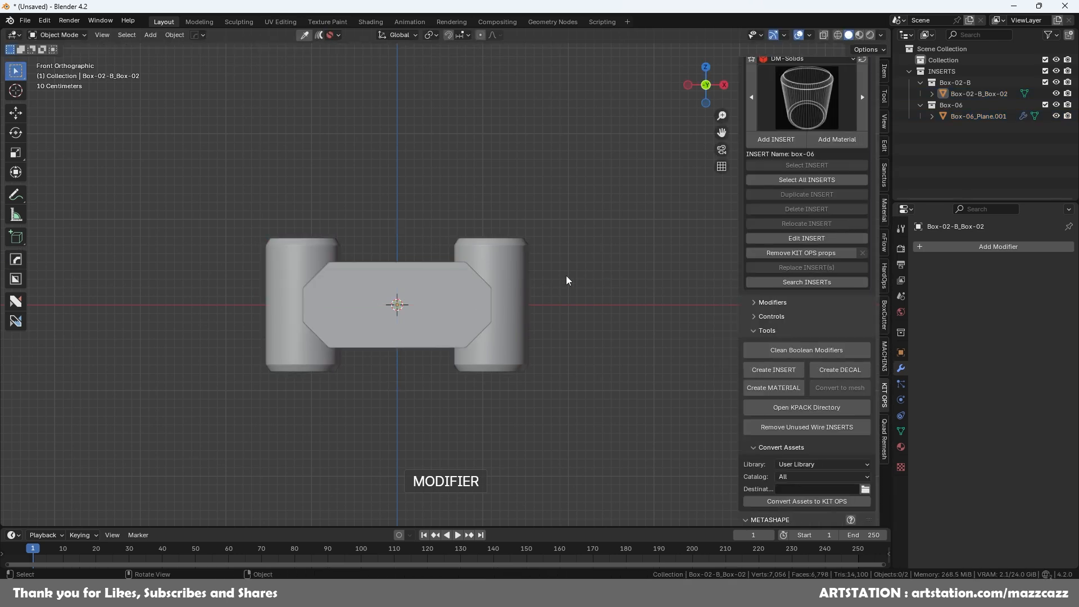
middle_click_drag(587, 272, 506, 298)
left_click(501, 305)
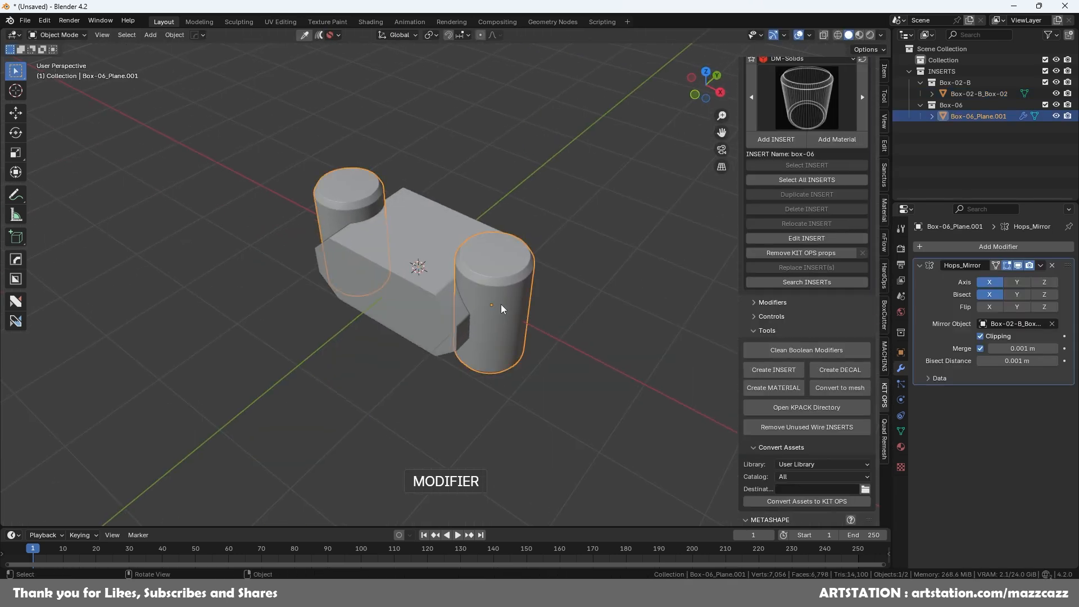
Step: Convert the mirrored cylinder to mesh with KIT OPS so its mirrored half becomes real geometry
left_click(840, 388)
left_click(588, 275)
middle_click_drag(507, 312, 563, 312)
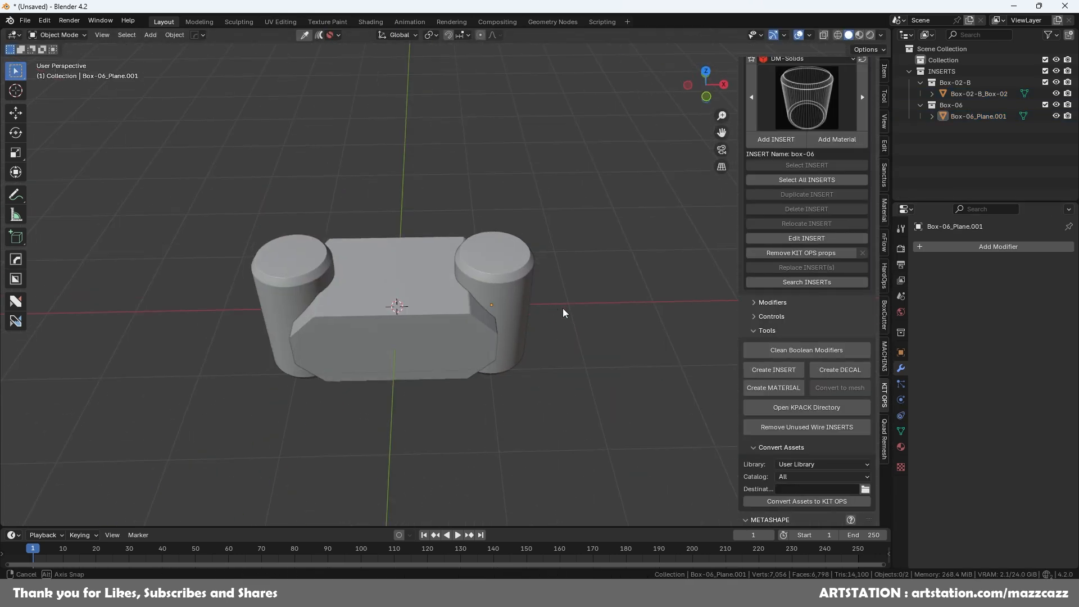
Step: Join the two end cylinders to the box with a HardOps union boolean, keeping the box as the active object
left_click(501, 294)
left_click(457, 299, "shift")
middle_click_drag(569, 273, 516, 281)
key("q")
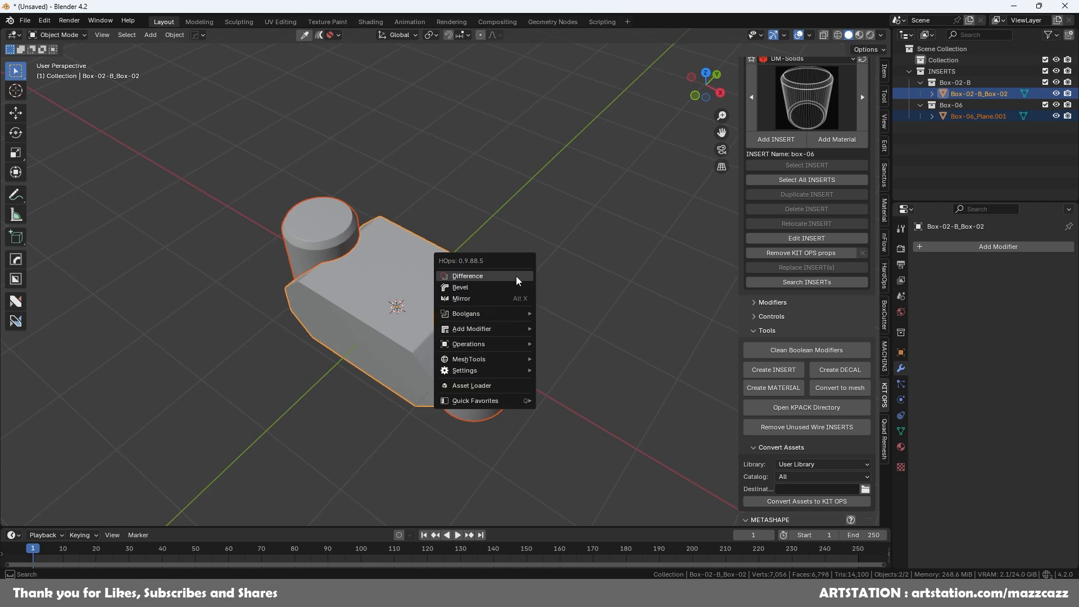
mouse_move(513, 313)
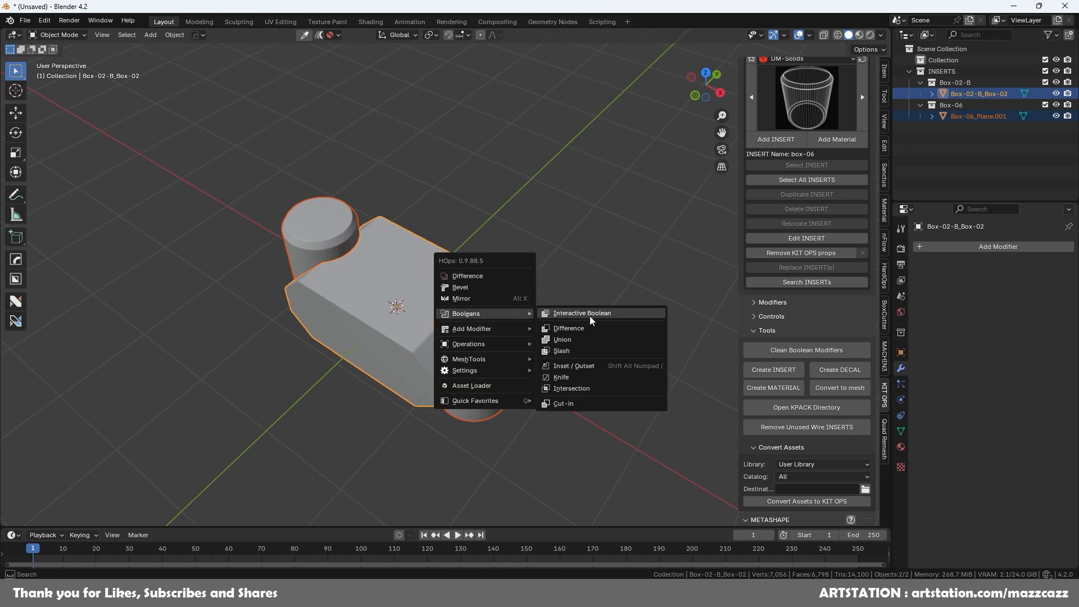
left_click(605, 344)
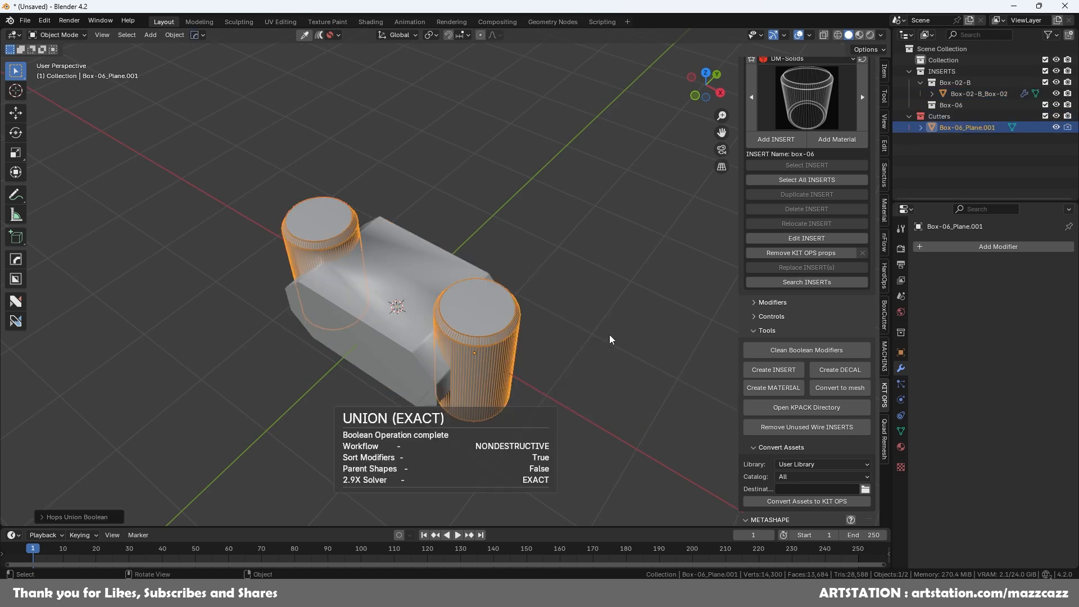
Step: Apply the union on the box with HardOps Smart Apply and hide the leftover cylinder cutter
left_click(420, 273)
key("q")
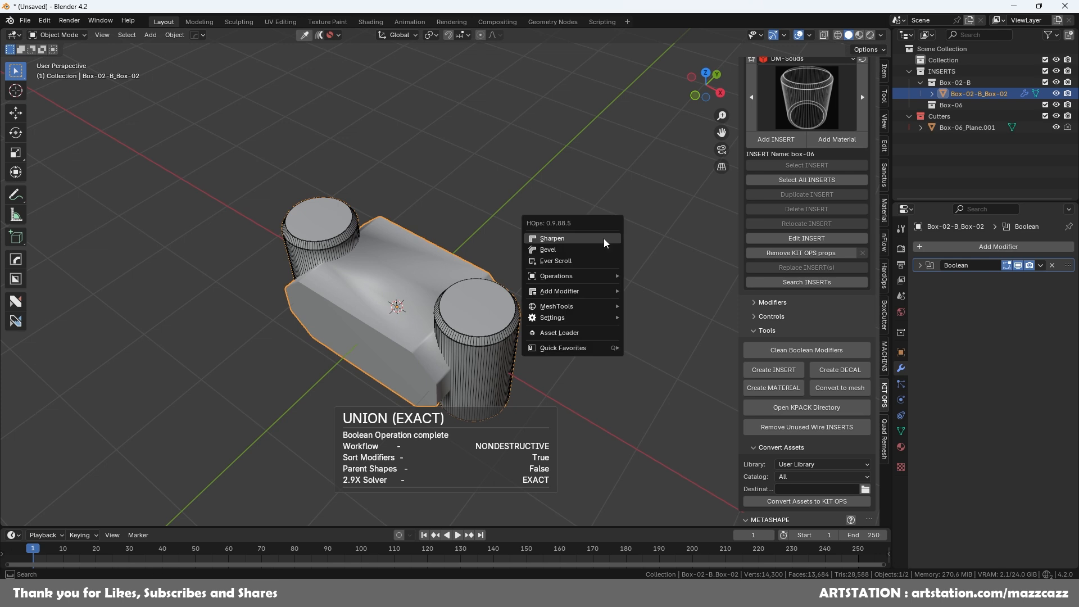
mouse_move(605, 280)
left_click(661, 383)
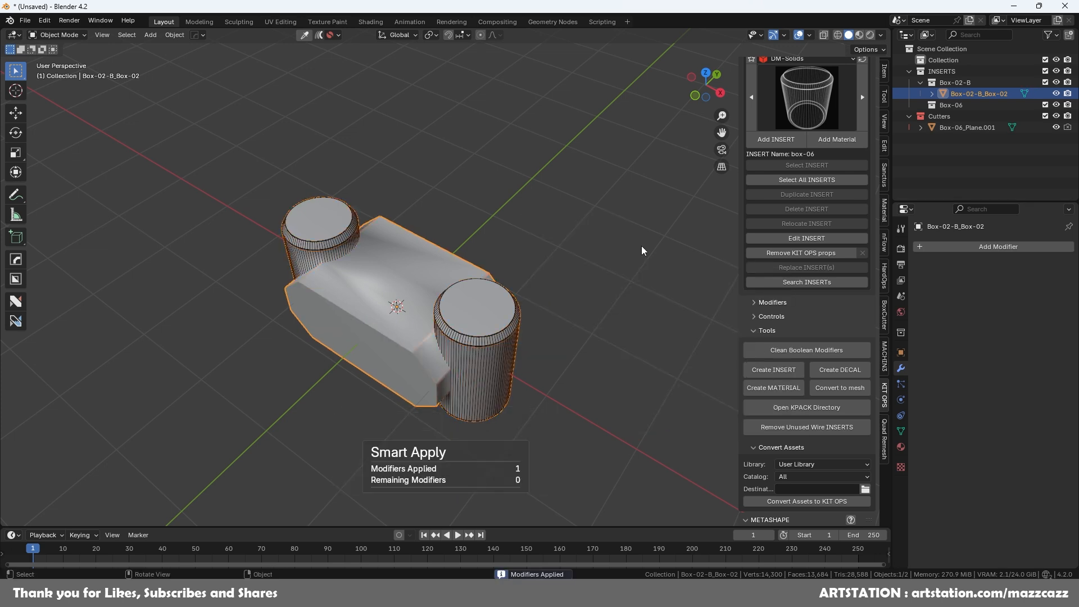
left_click(1057, 127)
Step: Shade the merged body flat and check its mesh in edit mode
key("q")
mouse_move(508, 289)
left_click(379, 278)
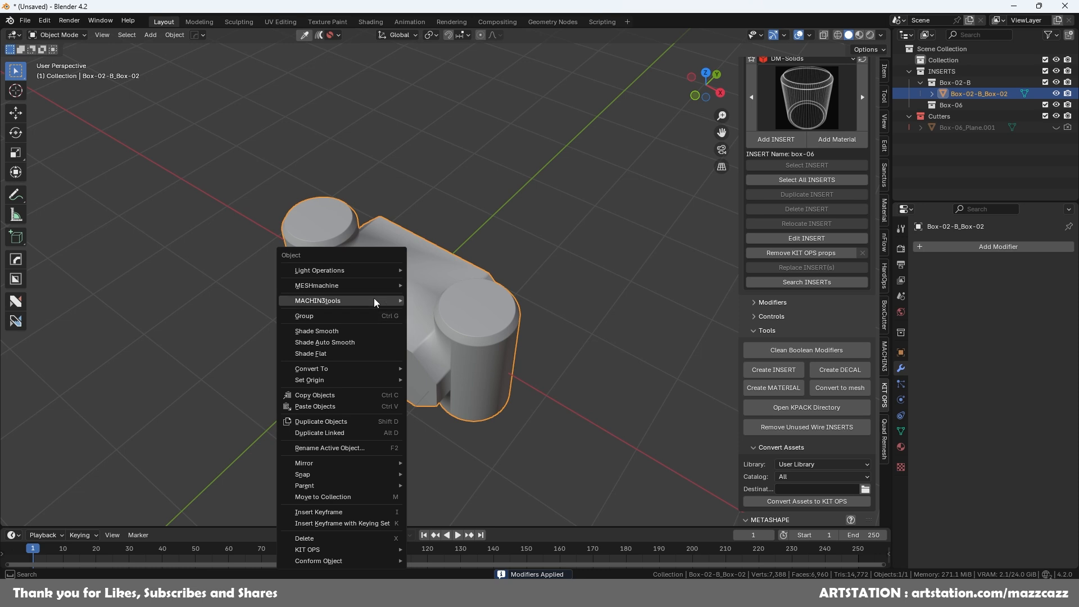
left_click(350, 356)
left_click(576, 283)
middle_click_drag(466, 340, 460, 311)
left_click(461, 310)
key("Tab")
middle_click_drag(575, 363, 500, 376)
key("Tab")
Step: Activate BoxCutter with the box shape on the merged body in the top orthographic view
left_click(703, 75)
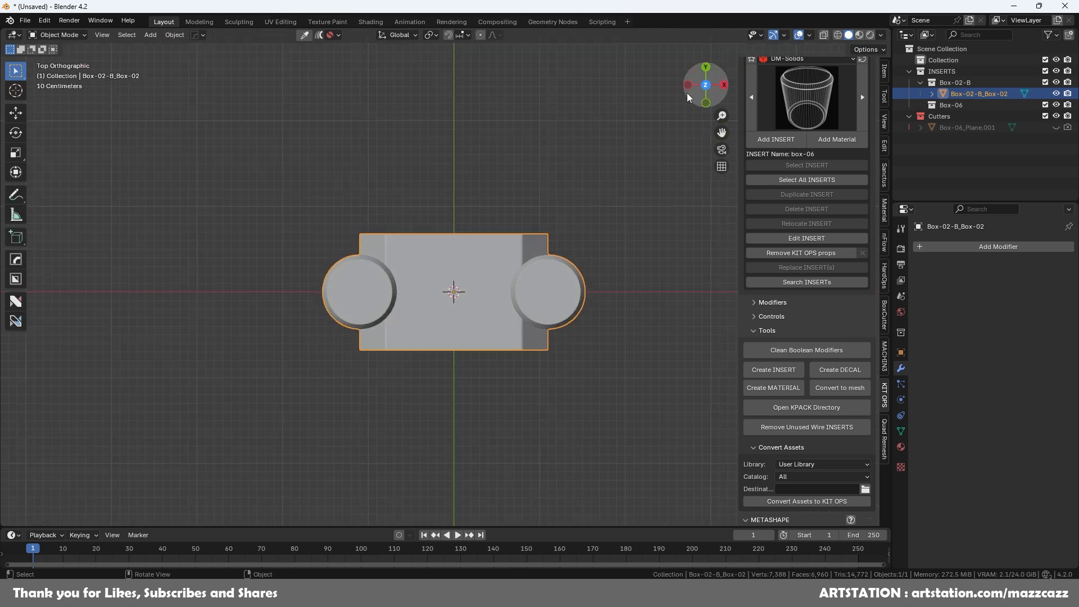
key("w")
key("d")
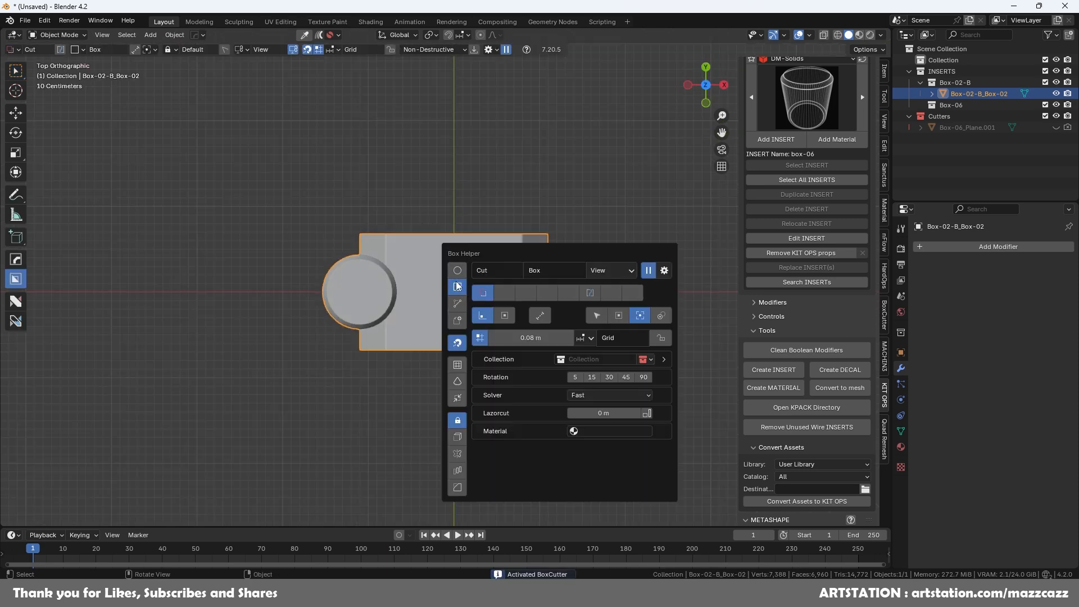
left_click(456, 289)
mouse_move(454, 293)
left_mouse_down()
mouse_move(485, 211)
mouse_move(484, 245)
left_mouse_up()
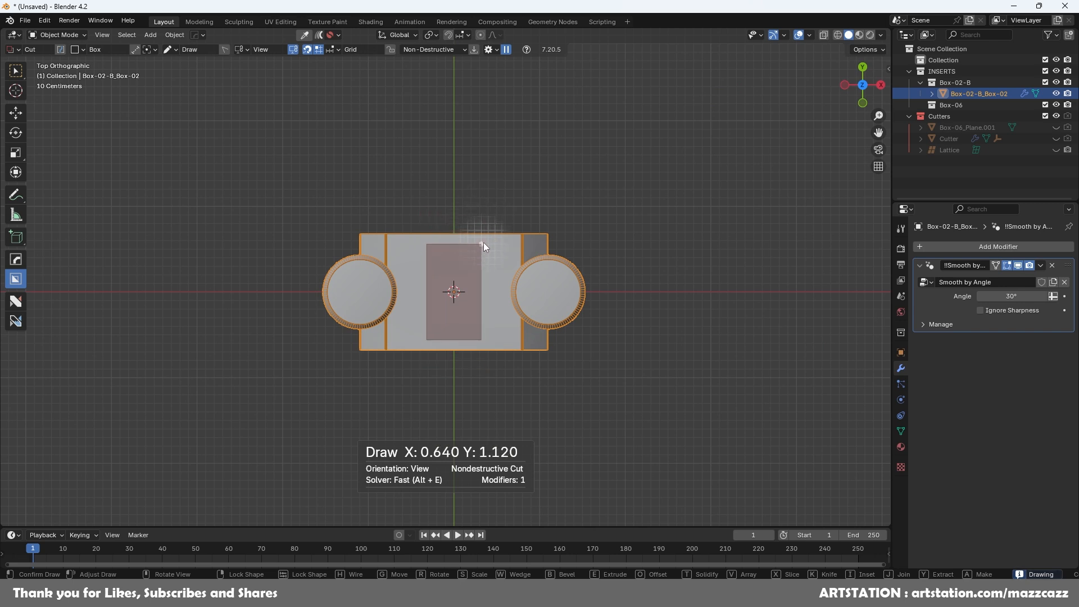
key("b")
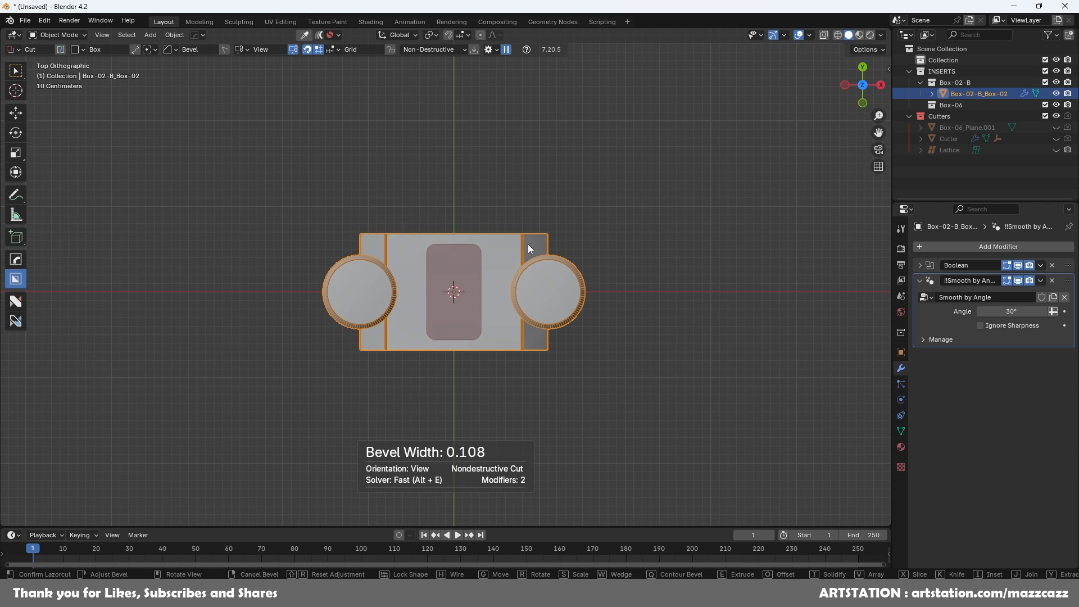
key("g")
key("y")
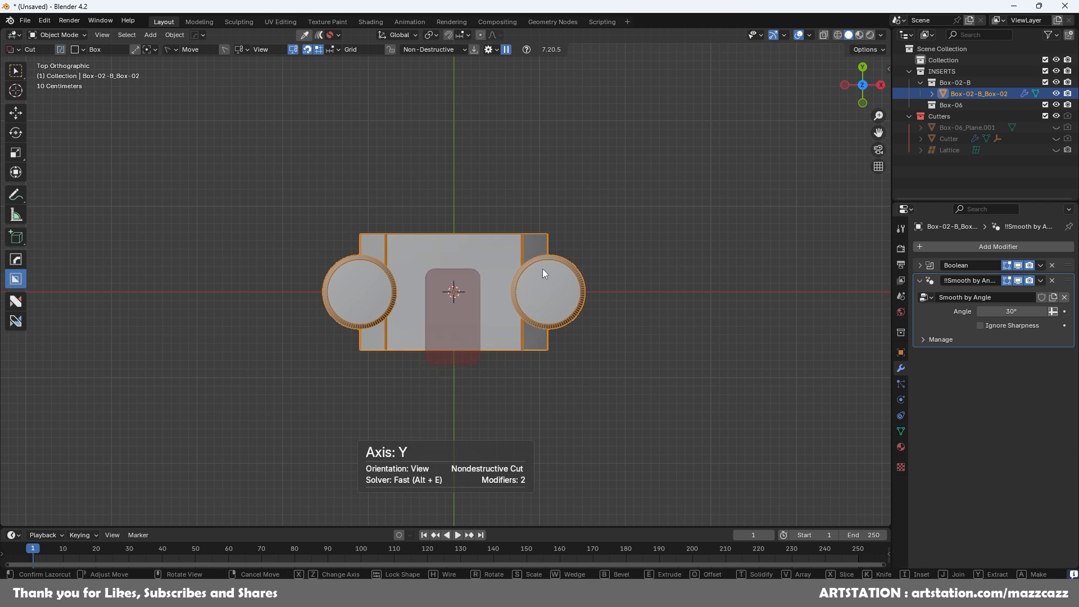
key("x")
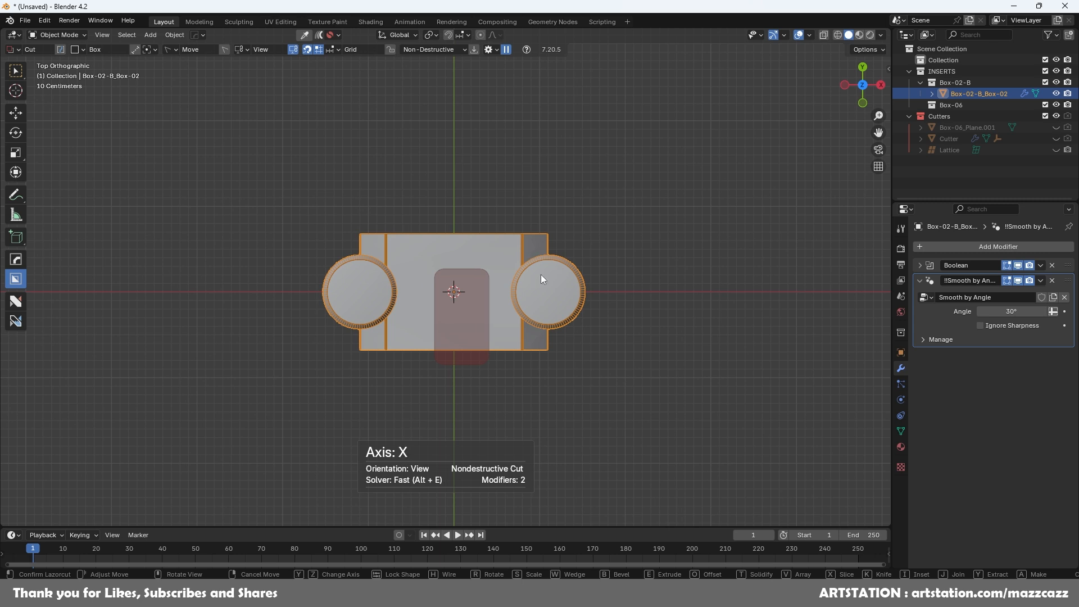
key("Tab")
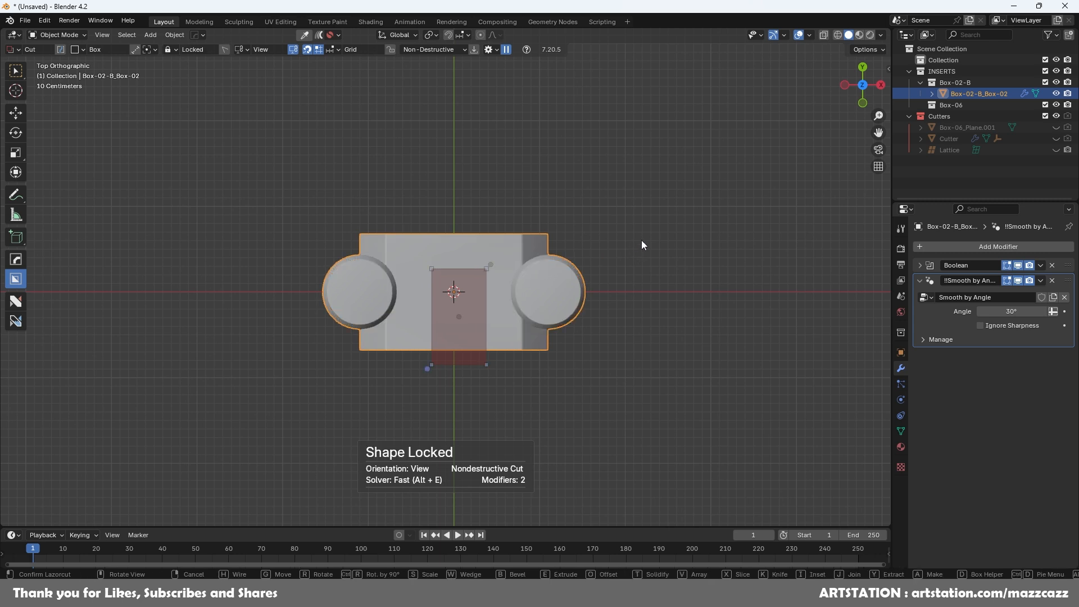
right_click(641, 242)
Step: Slice a round-cornered box about 0.8 by 1.92 m with a bevel of about 0.29 through the middle of the body's negative Y side
left_click_drag(455, 347, 491, 267)
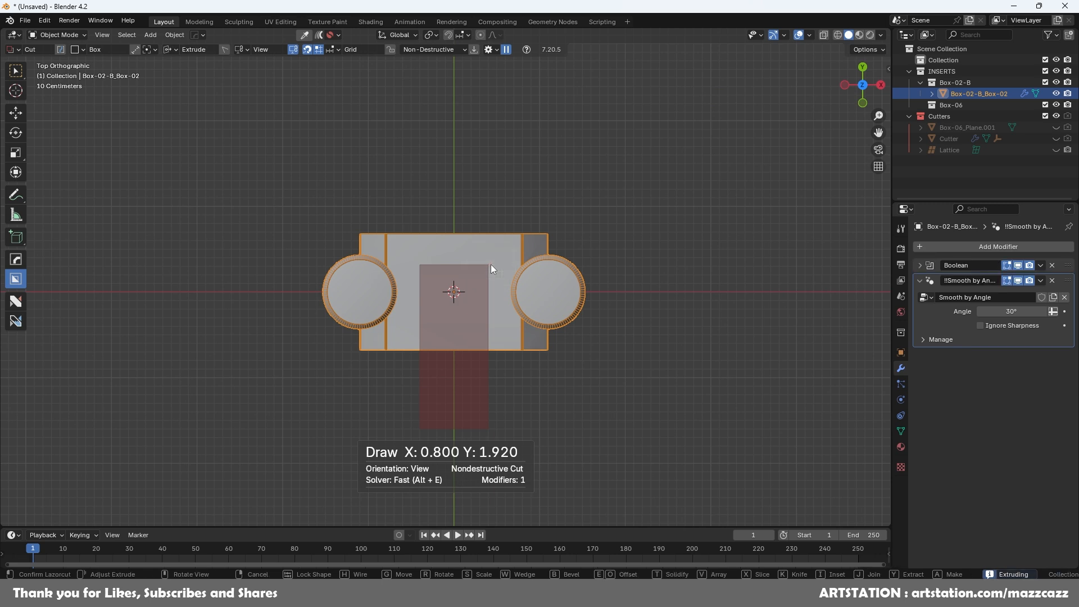
key("b")
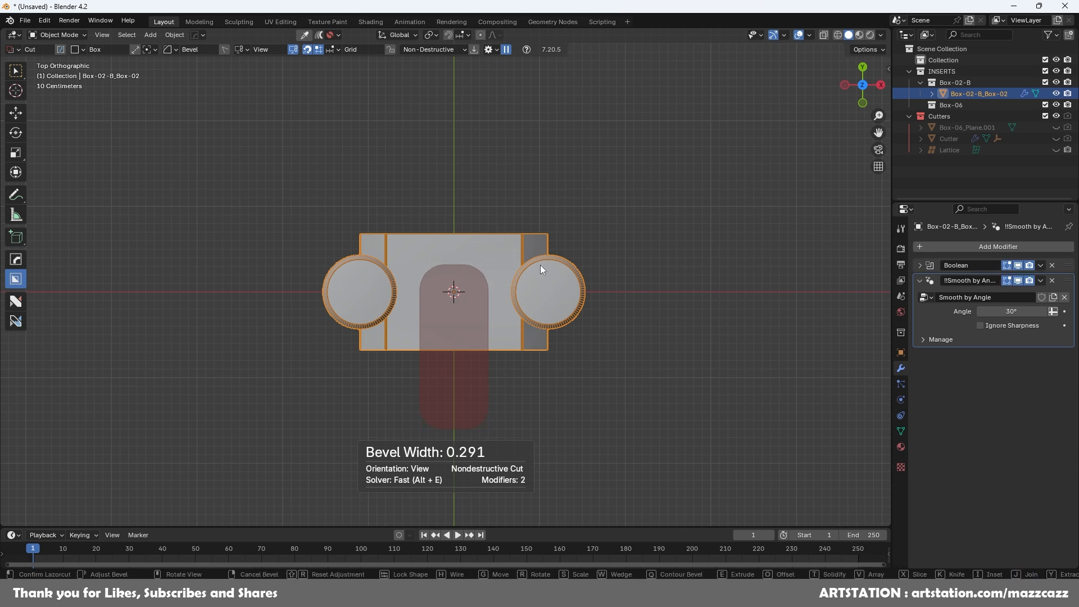
key("x")
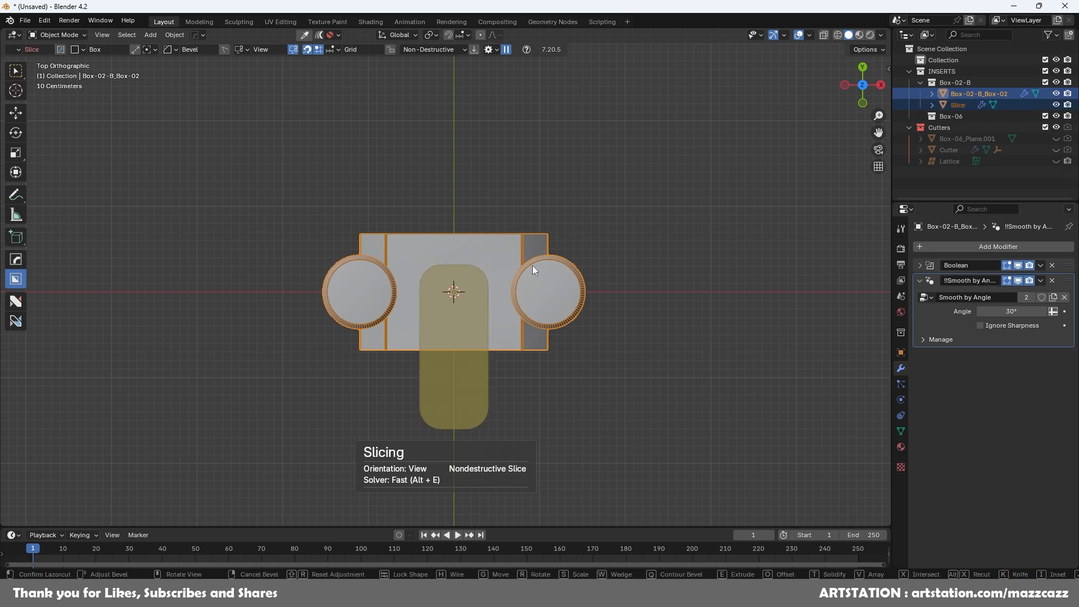
left_click(503, 267)
middle_click_drag(613, 368, 542, 263)
left_click(461, 270)
middle_click_drag(482, 286, 502, 315)
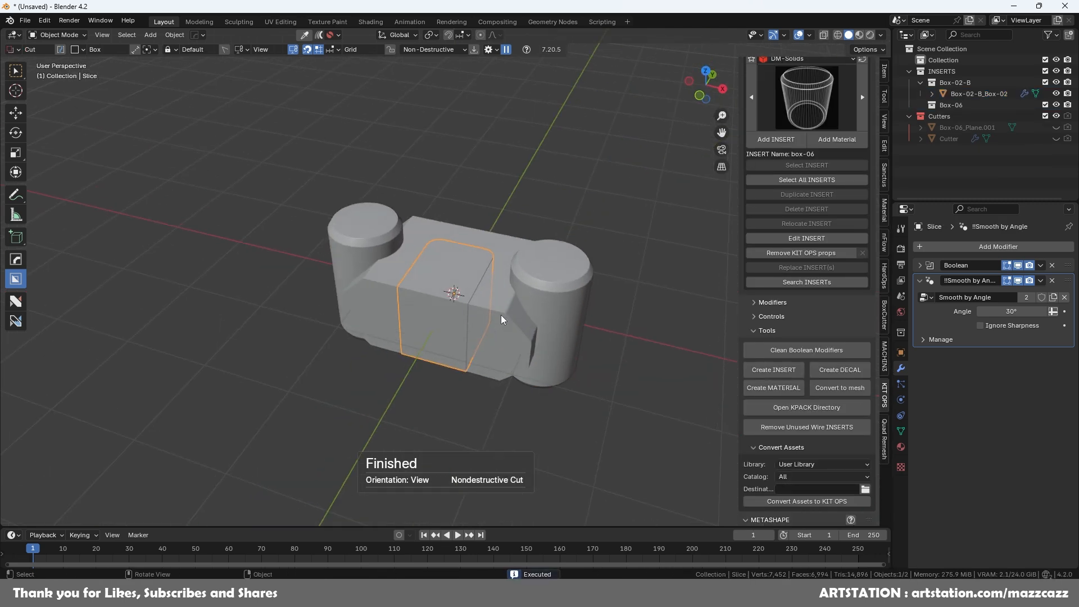
left_click(502, 320)
key("Tab")
double_click(498, 313)
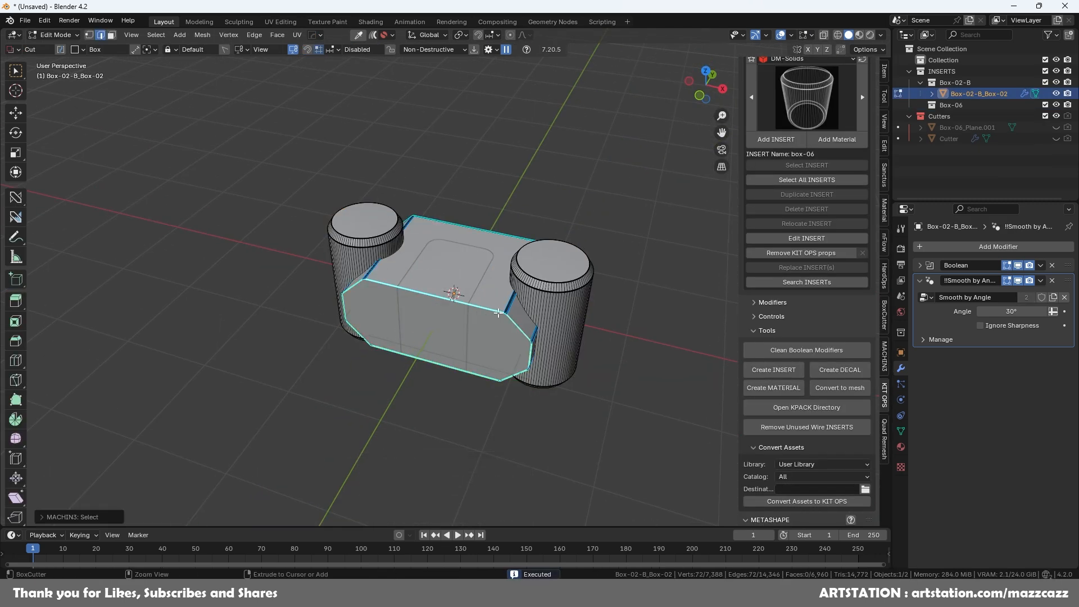
key("ctrl+b")
right_click(505, 313)
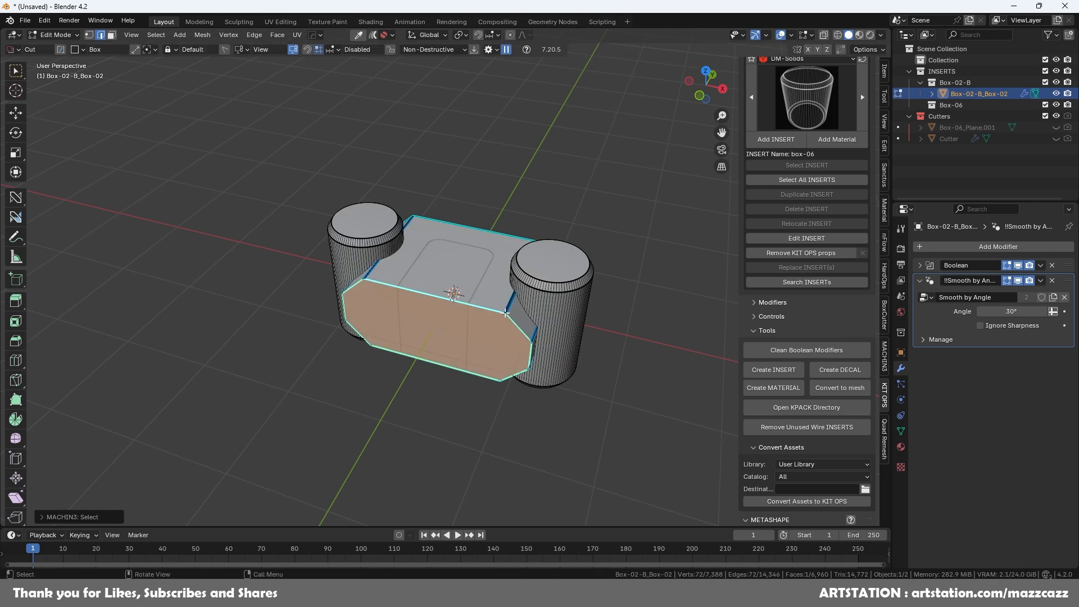
key("alt+a")
key("Tab")
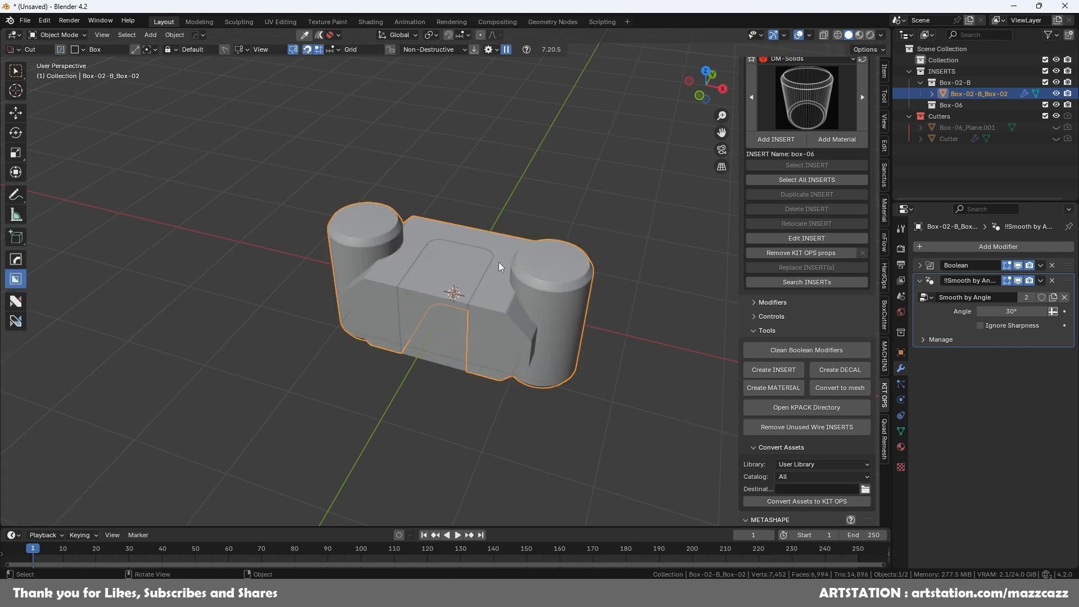
Step: Apply all modifiers on the main body and on the sliced centre piece with HardOps Smart Apply
key("q")
mouse_move(489, 263)
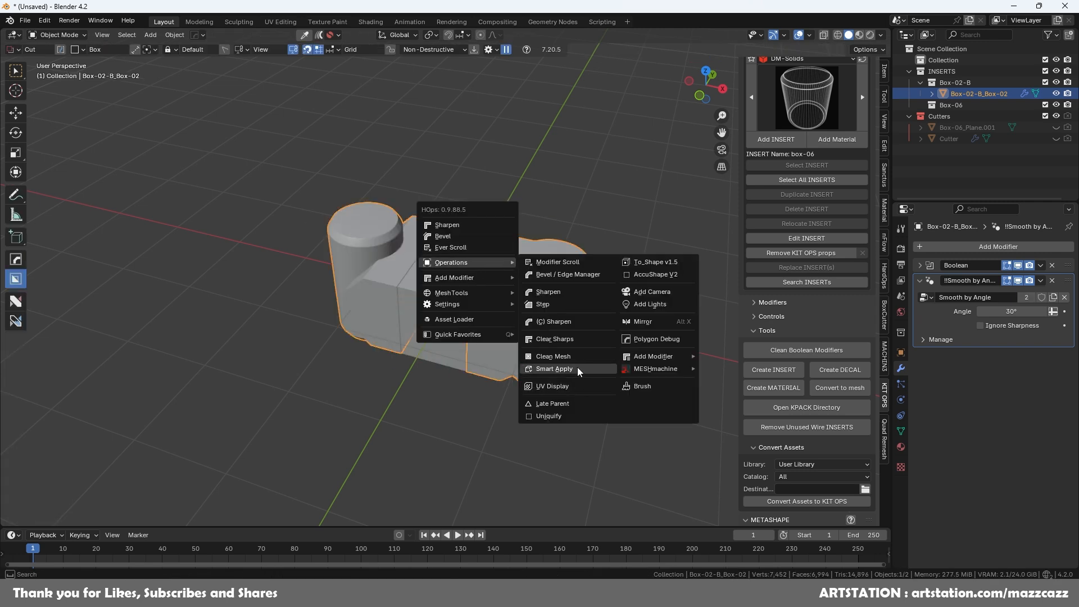
left_click(578, 369)
left_click(448, 294)
key("q")
mouse_move(448, 293)
left_click(530, 400)
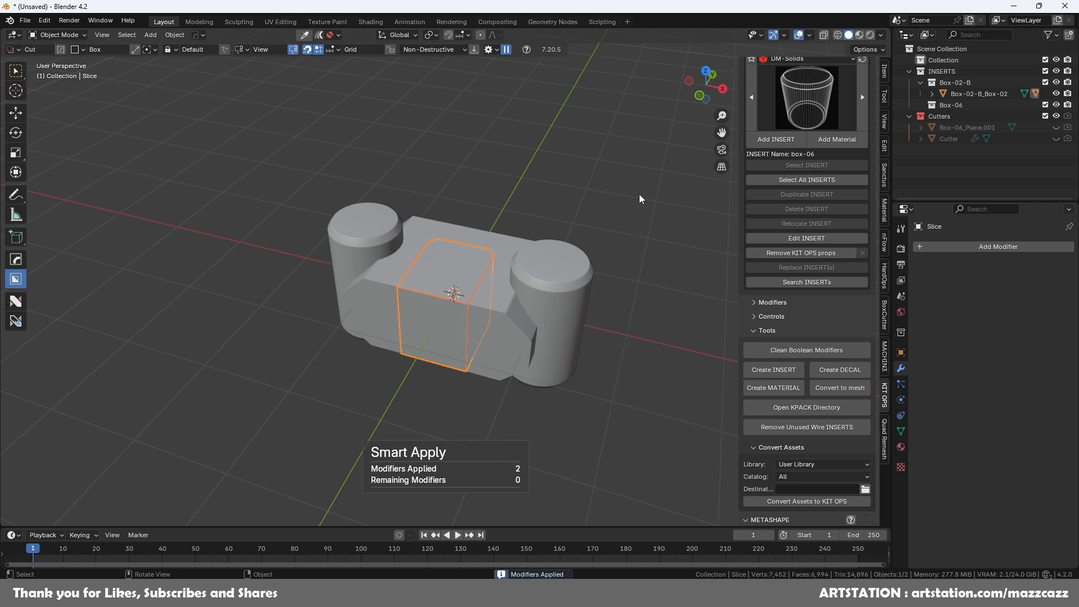
Step: Clear the parent of the sliced centre piece while keeping its transformation
right_click(472, 271)
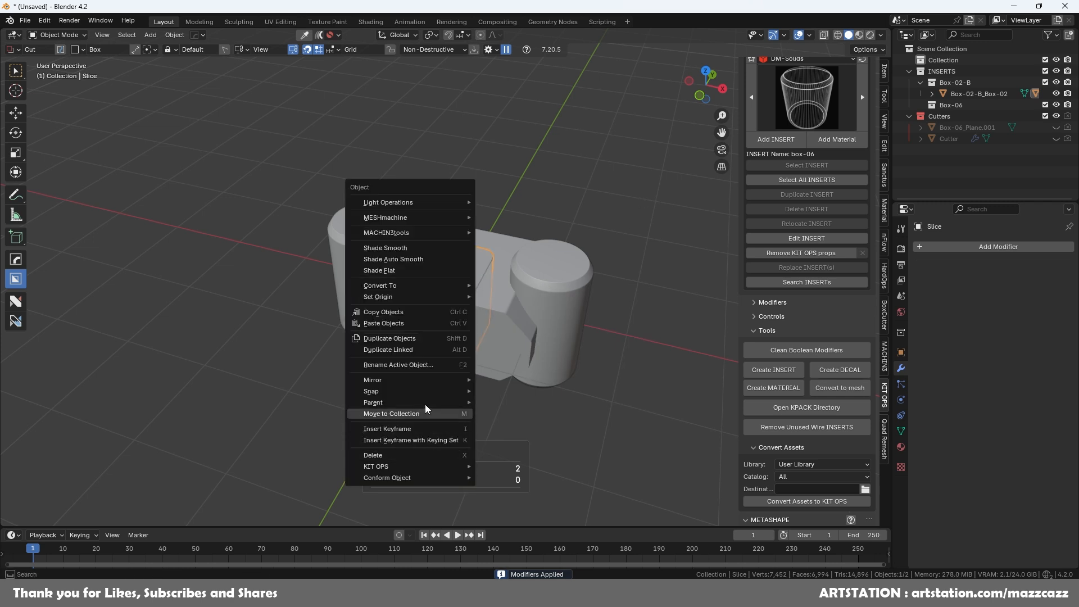
mouse_move(425, 404)
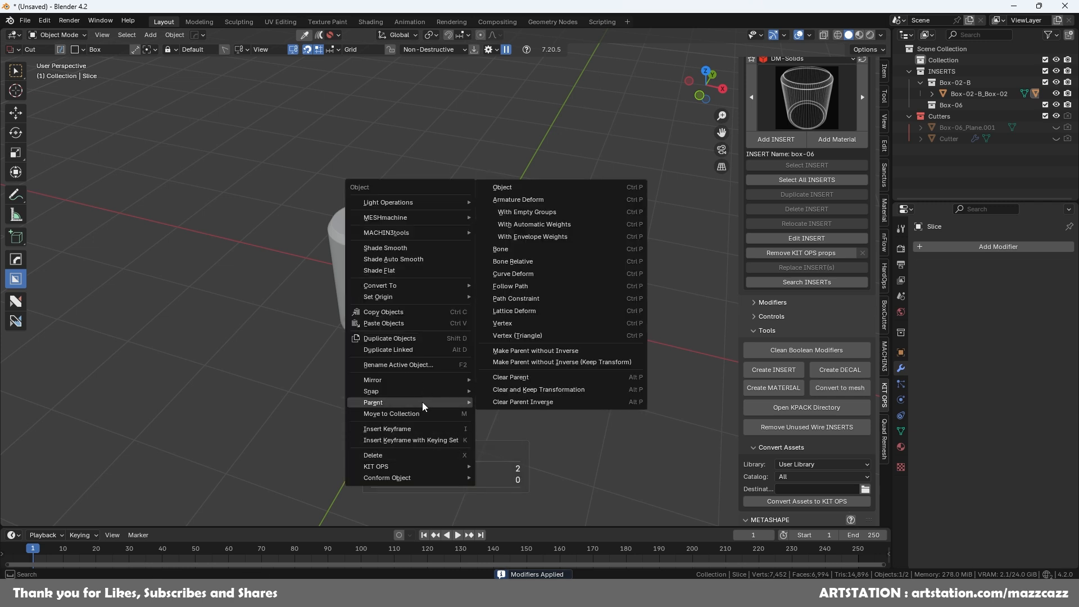
left_click(560, 374)
key("w")
right_click(465, 287)
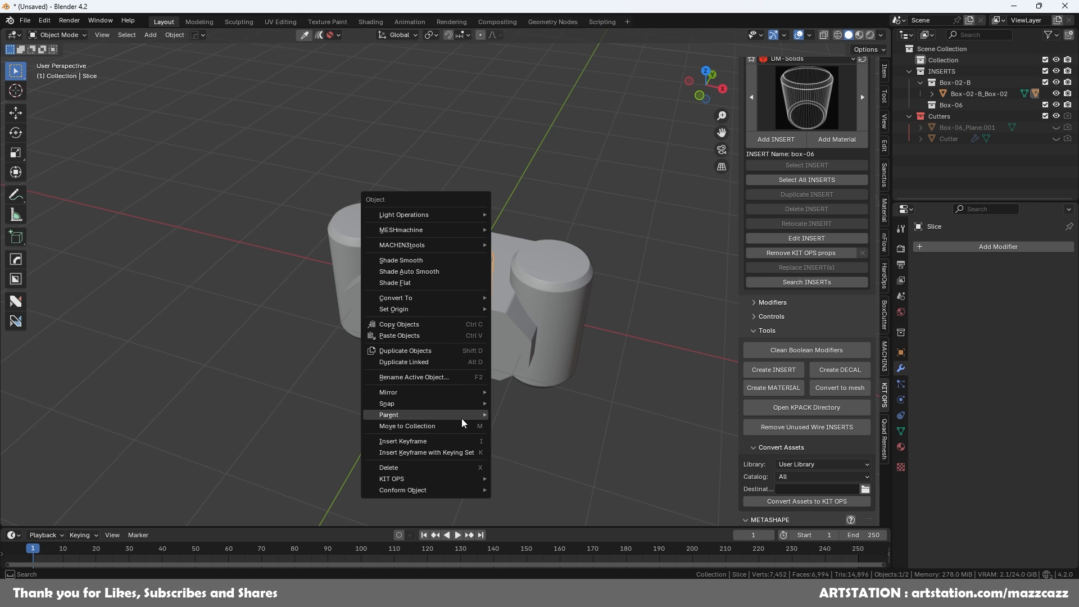
mouse_move(483, 415)
left_click(554, 401)
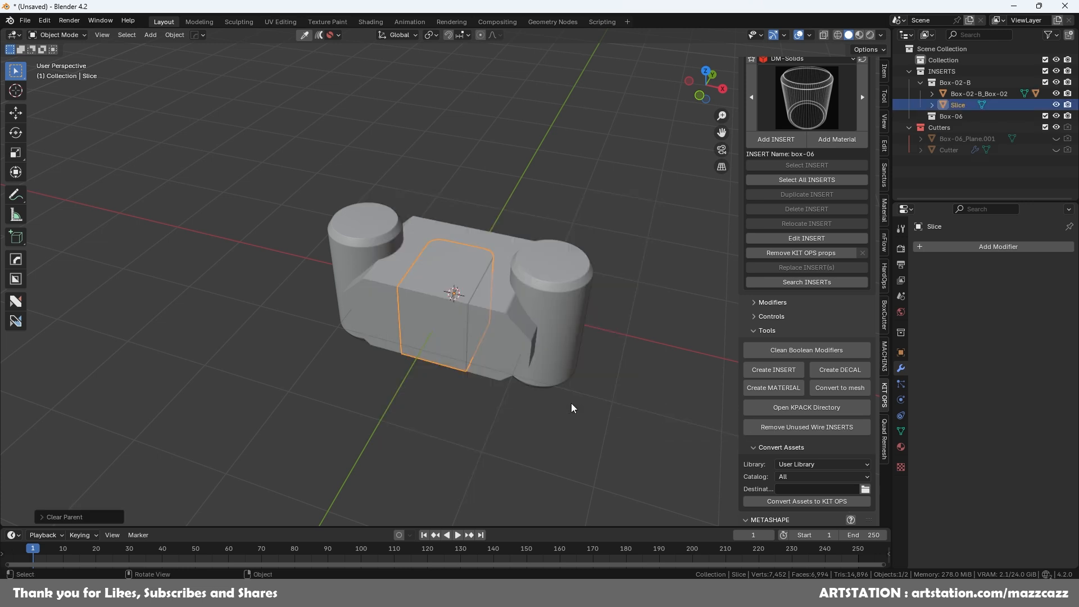
Step: Examine the main body and the separated centre piece up close from several angles
left_click(615, 225)
left_click(505, 263)
left_click(666, 235)
middle_click_drag(666, 235, 454, 376)
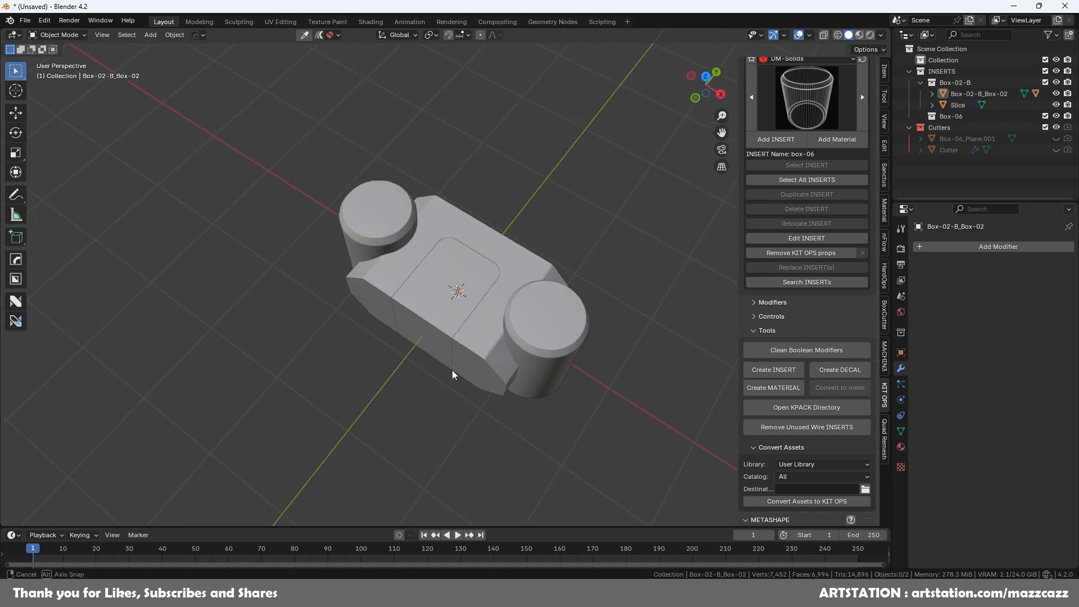
left_click(463, 303)
mouse_move(463, 301)
middle_mouse_down()
mouse_move(557, 309)
mouse_move(473, 309)
middle_mouse_up()
left_click(536, 323)
middle_click_drag(538, 324, 498, 313, "shift")
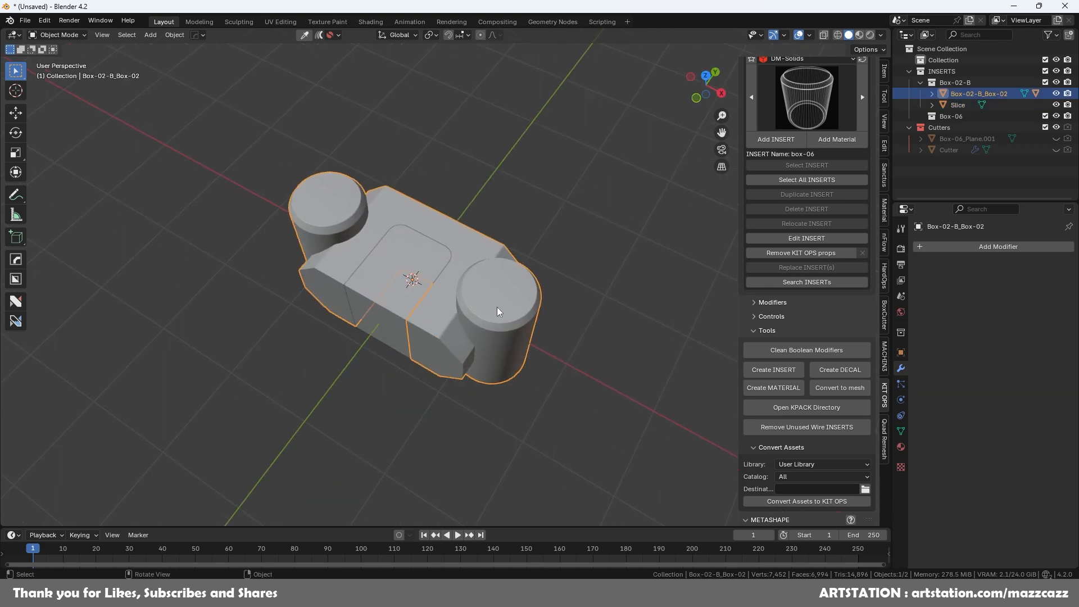
middle_click_drag(503, 328, 563, 328, "shift")
scroll(558, 327, "up", 2)
middle_click_drag(550, 325, 528, 337, "shift")
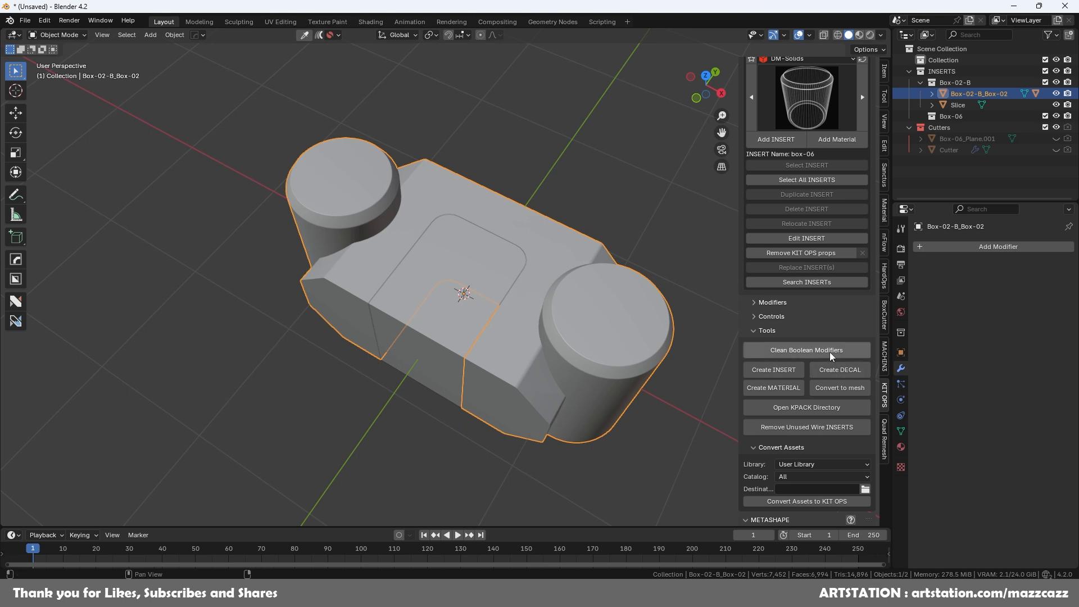
Step: Add a METASHAPE to the main body to remesh and smooth it
scroll(830, 352, "down", 5)
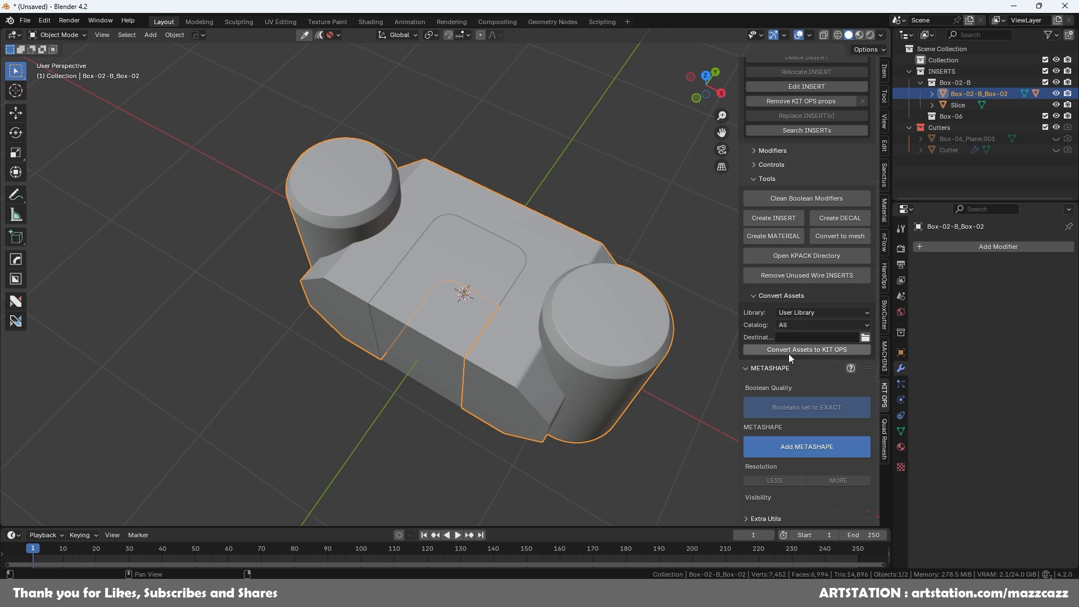
scroll(803, 364, "up", 10)
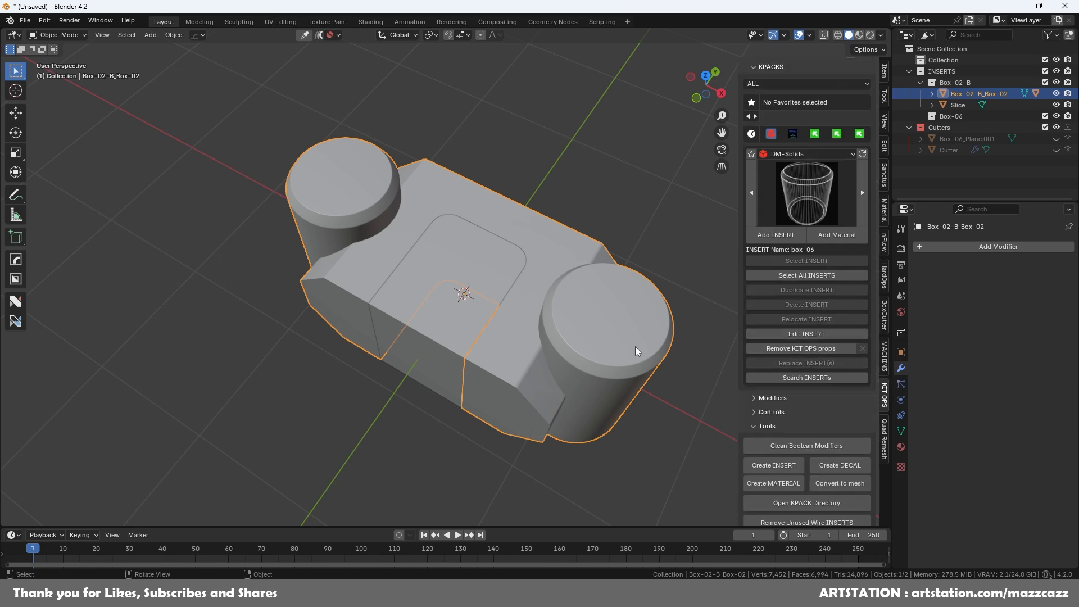
scroll(635, 342, "down", 1)
middle_click_drag(622, 347, 595, 295)
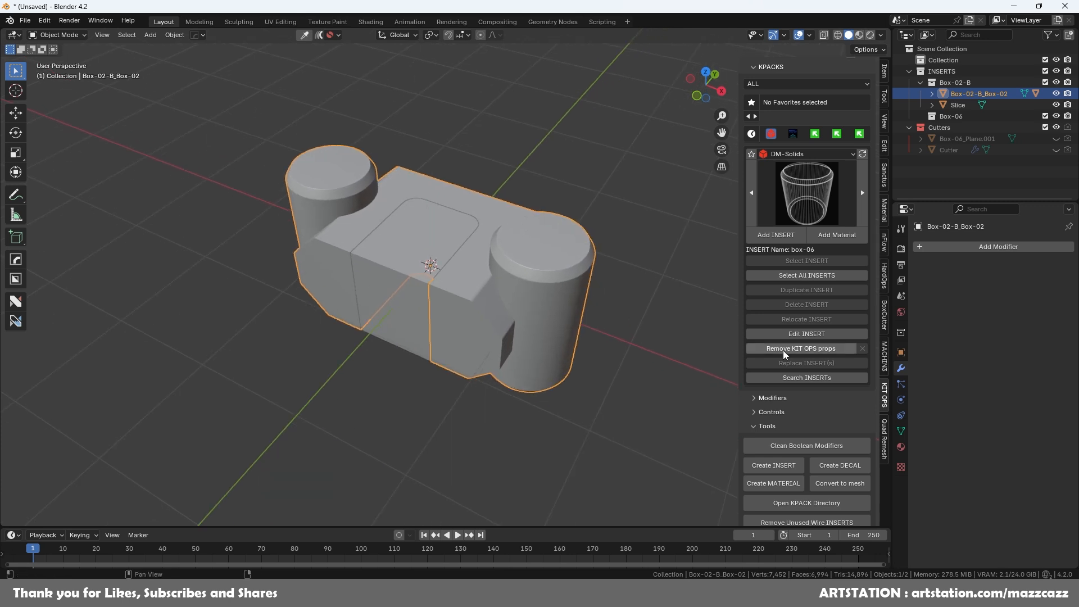
scroll(798, 352, "down", 7)
scroll(801, 355, "down", 4)
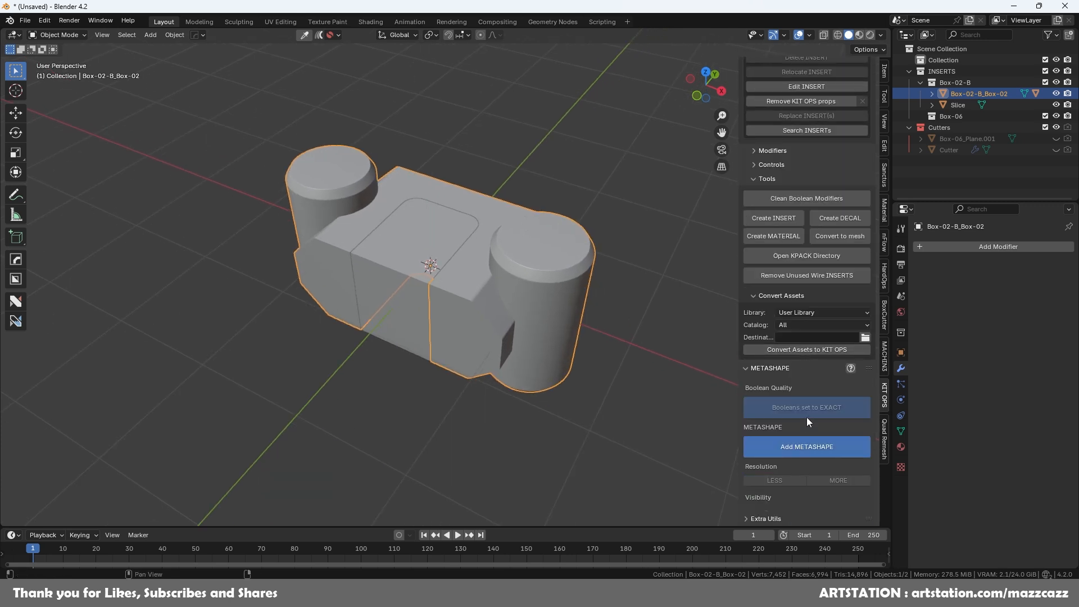
left_click(822, 447)
middle_click_drag(558, 312, 533, 313)
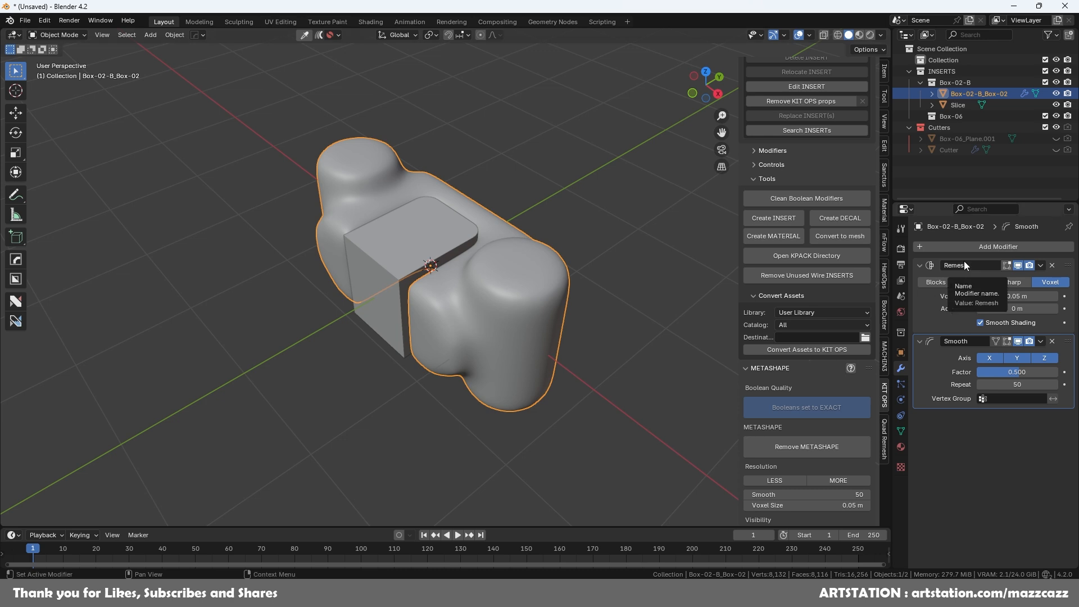
Step: Set the main body's METASHAPE voxel size to 0.001 m
scroll(629, 312, "up", 3)
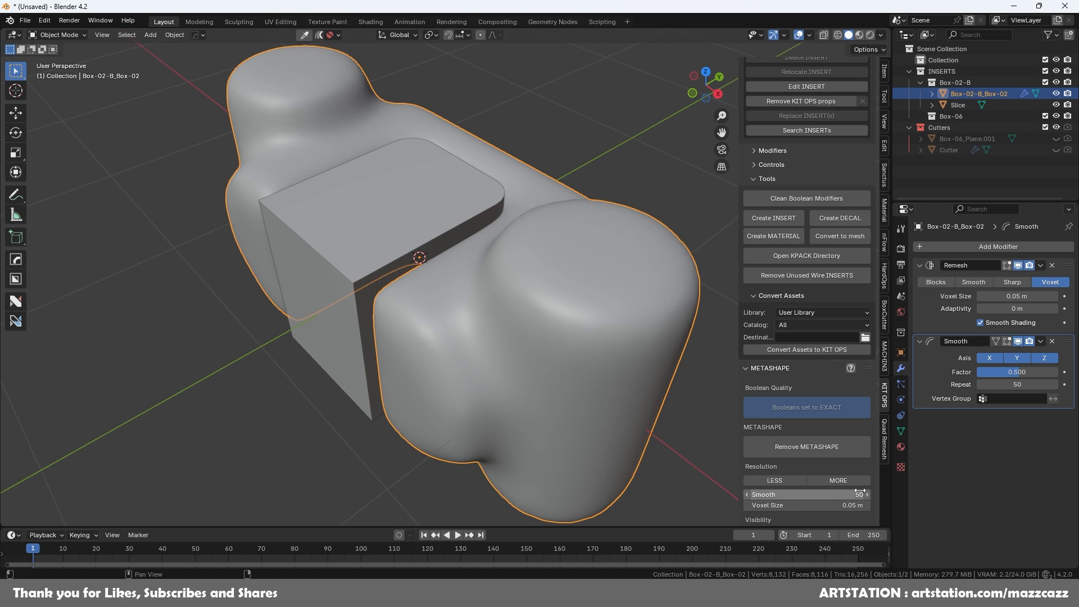
left_click(759, 505)
left_click(759, 506)
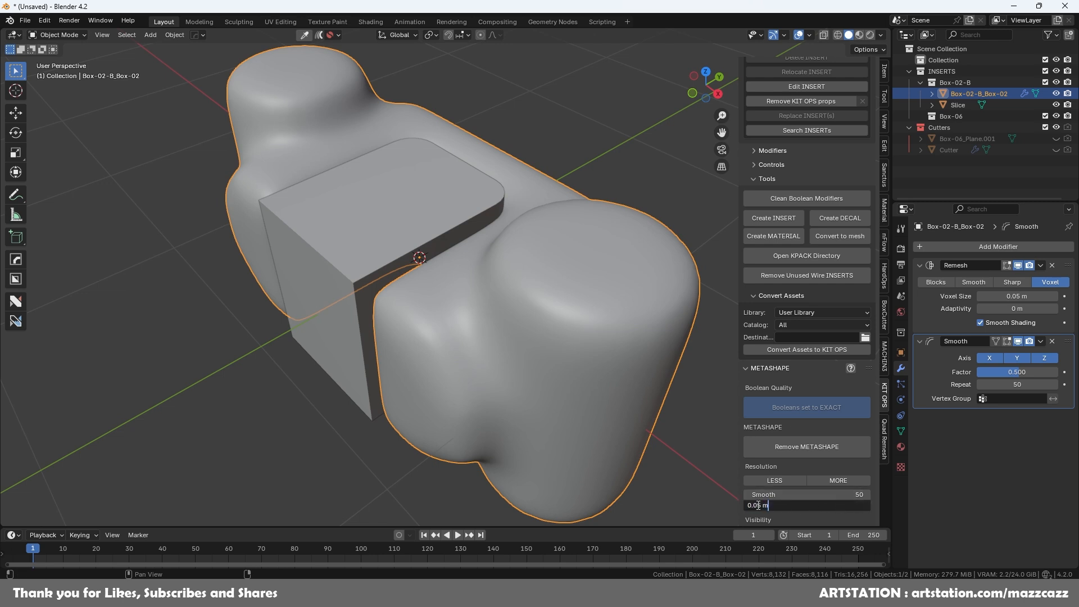
key("Return")
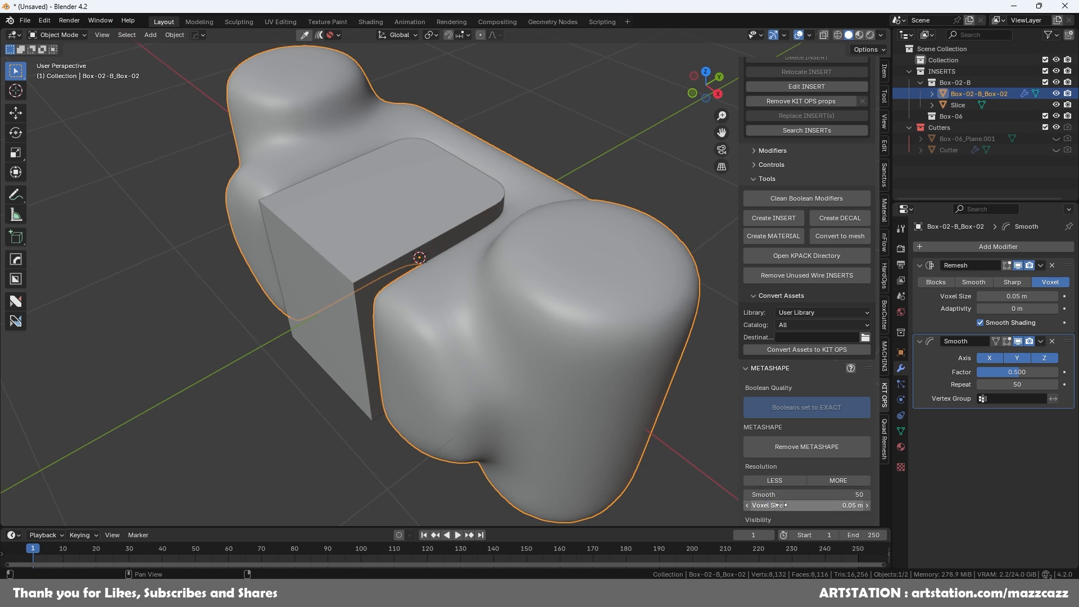
left_click(805, 506)
left_click(760, 505)
key("shift+Left")
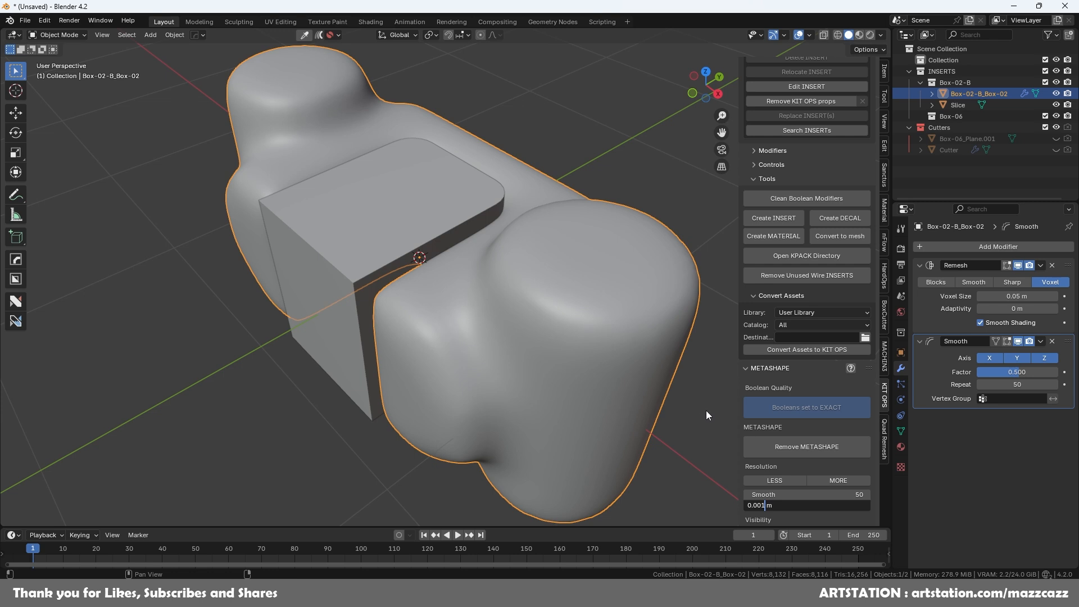
key("Return")
middle_click_drag(601, 393, 568, 291)
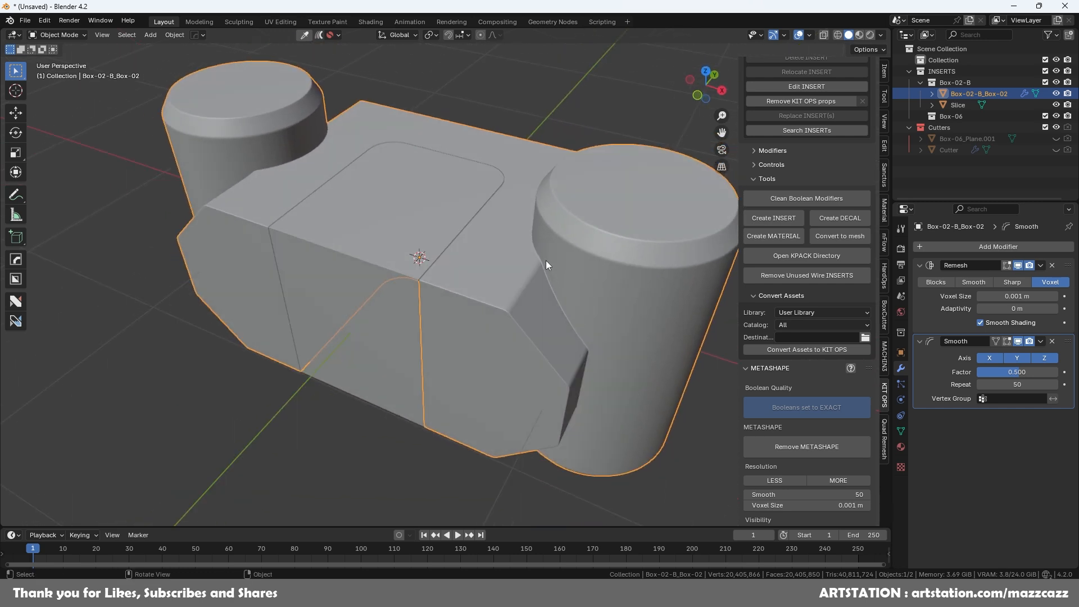
Step: Coarsen the main body's METASHAPE remesh to a voxel size of 0.01 m
left_click(835, 505)
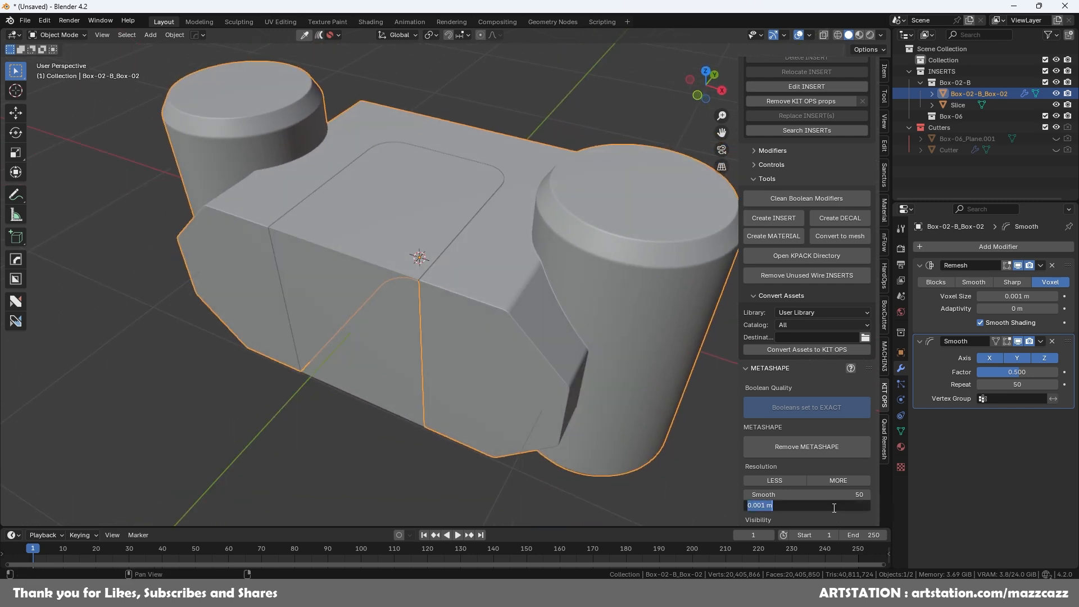
left_click(761, 505)
type("1")
key("Return")
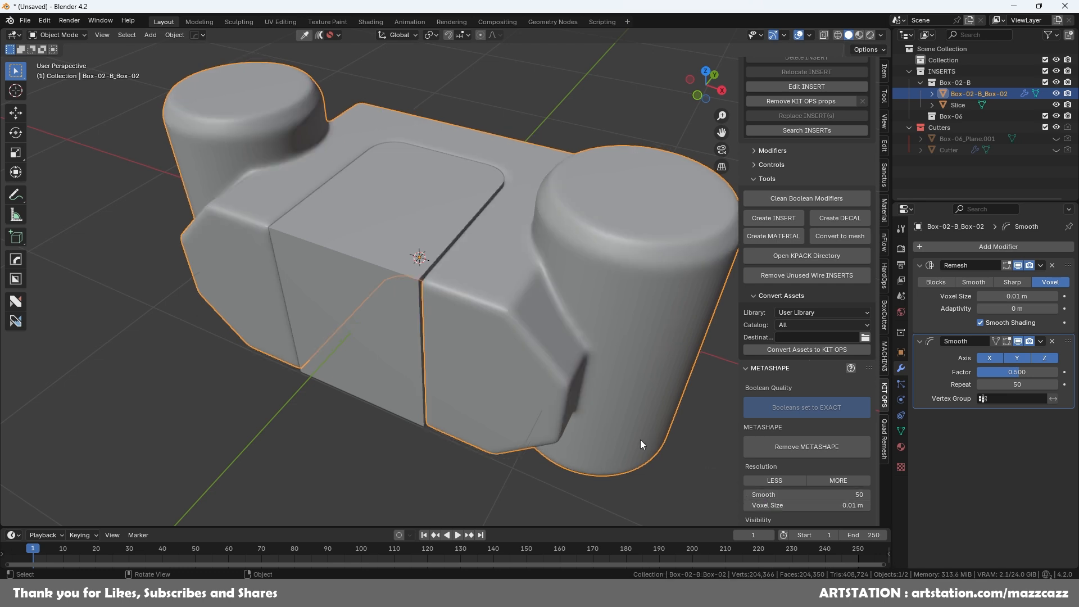
middle_click_drag(642, 440, 613, 423)
Step: Set the main body's METASHAPE Smooth value to 150
left_click(763, 505)
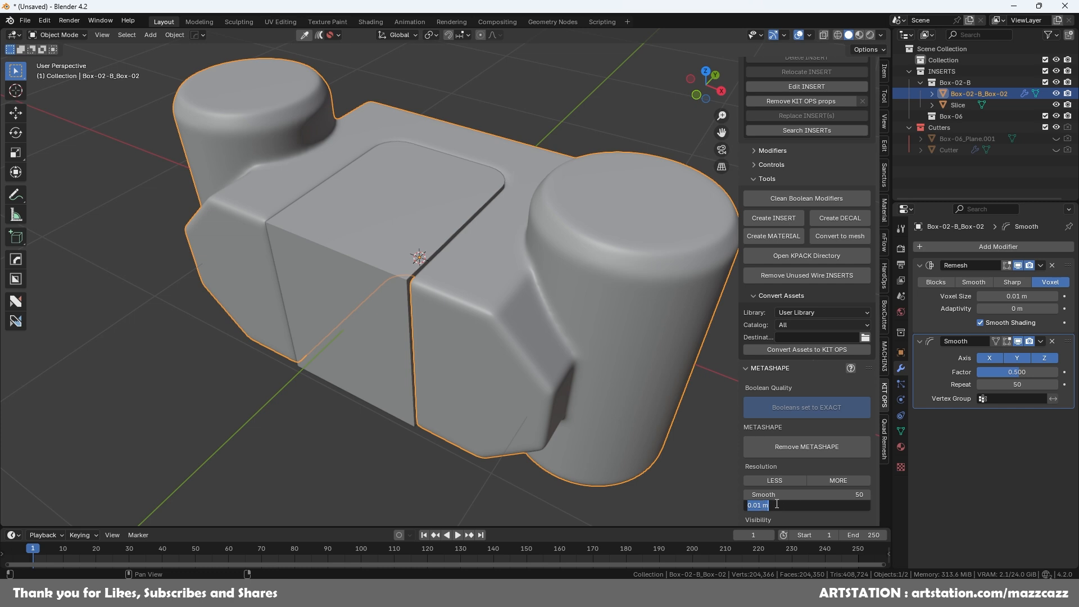
left_click(845, 495)
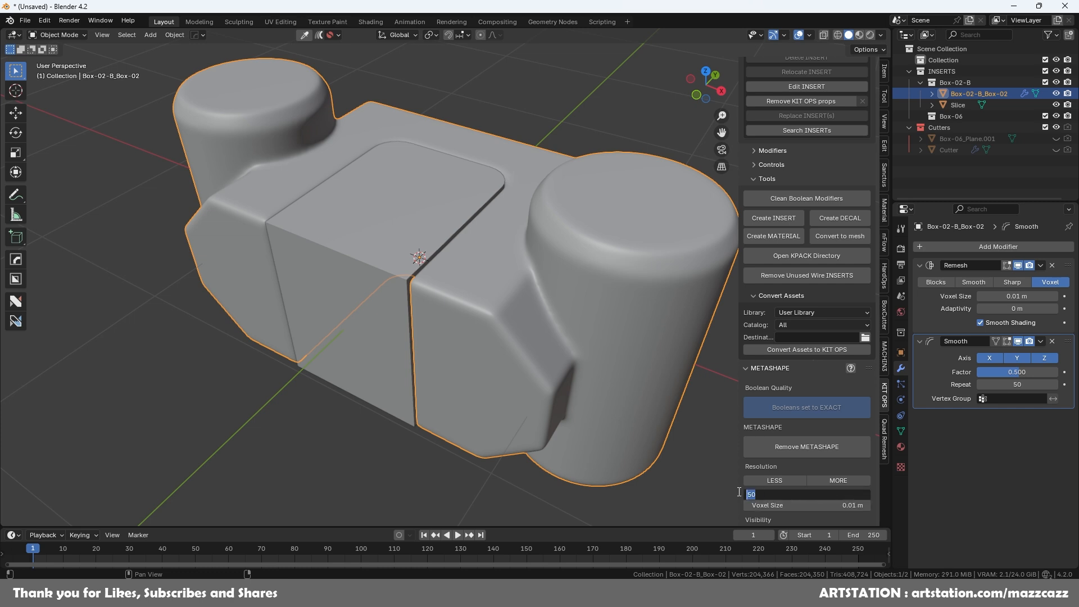
type("150")
key("Return")
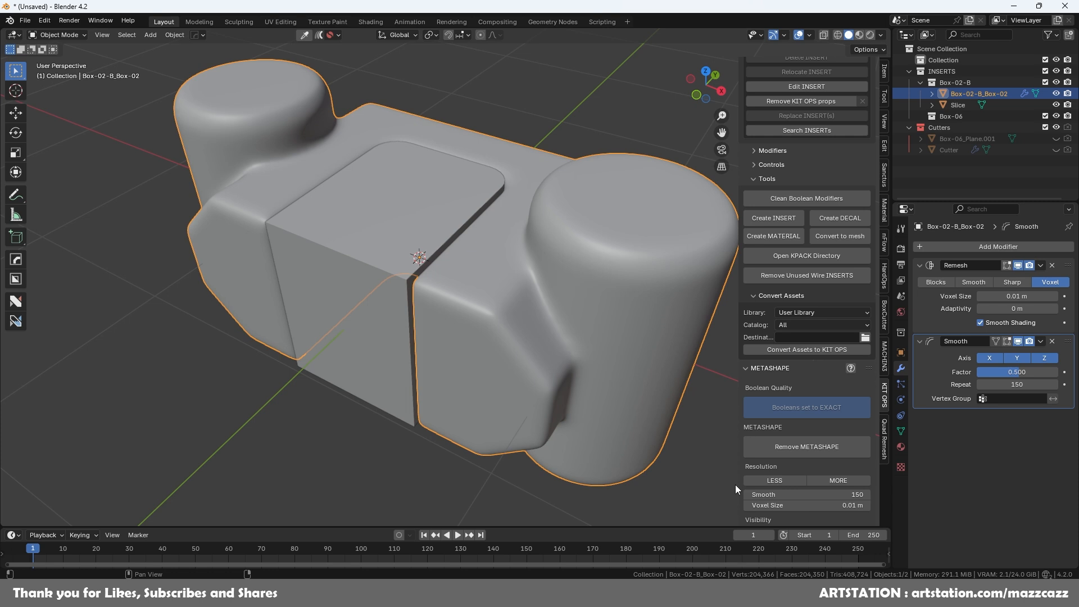
middle_click_drag(604, 306, 501, 214)
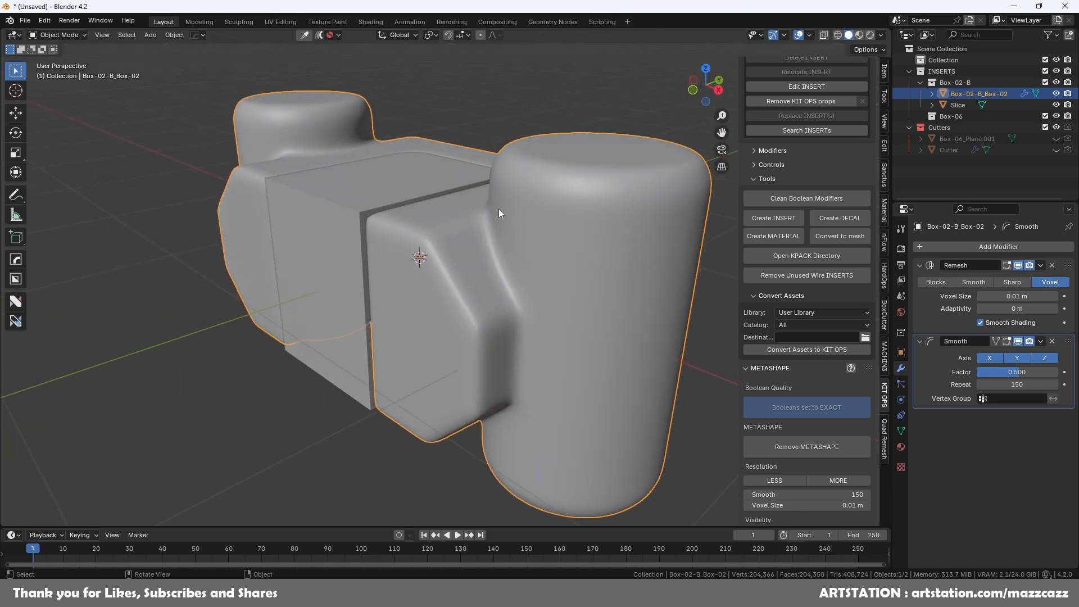
Step: Try a METASHAPE voxel size of 0.03 m on the main body and set it to 0.02 m instead
left_click(824, 505)
left_click(759, 504)
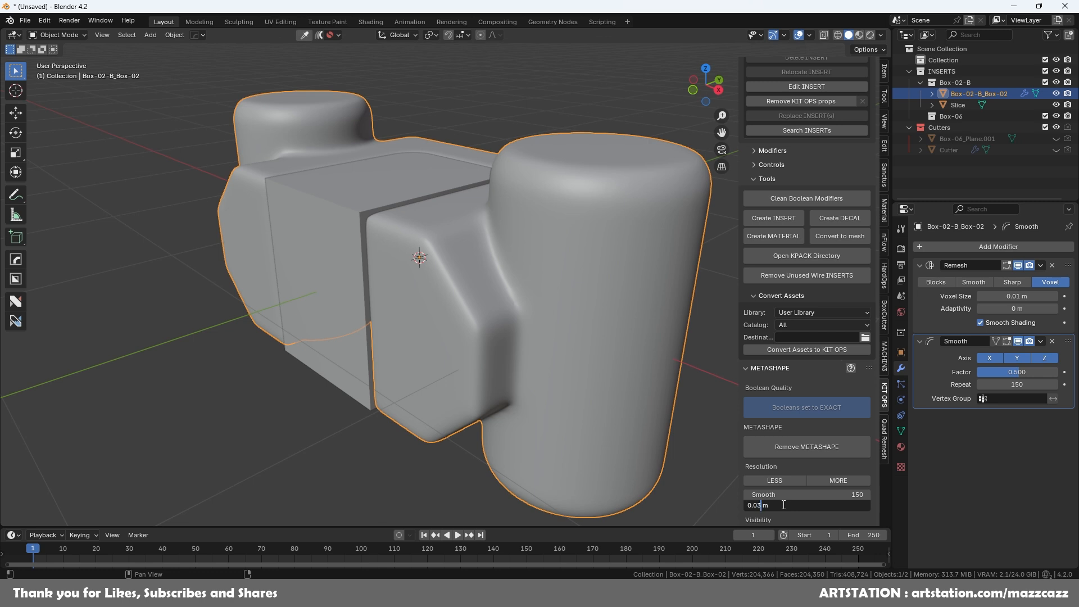
type("3")
key("Return")
left_click(783, 505)
left_click(760, 504)
type("2")
key("Return")
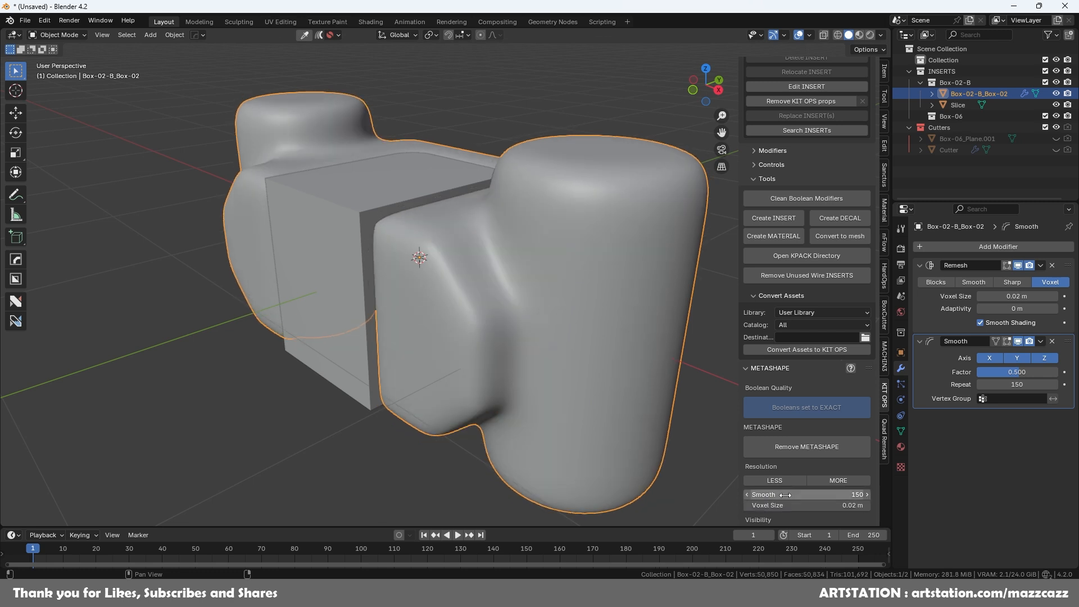
middle_click_drag(542, 305, 518, 260)
middle_click_drag(549, 380, 701, 407)
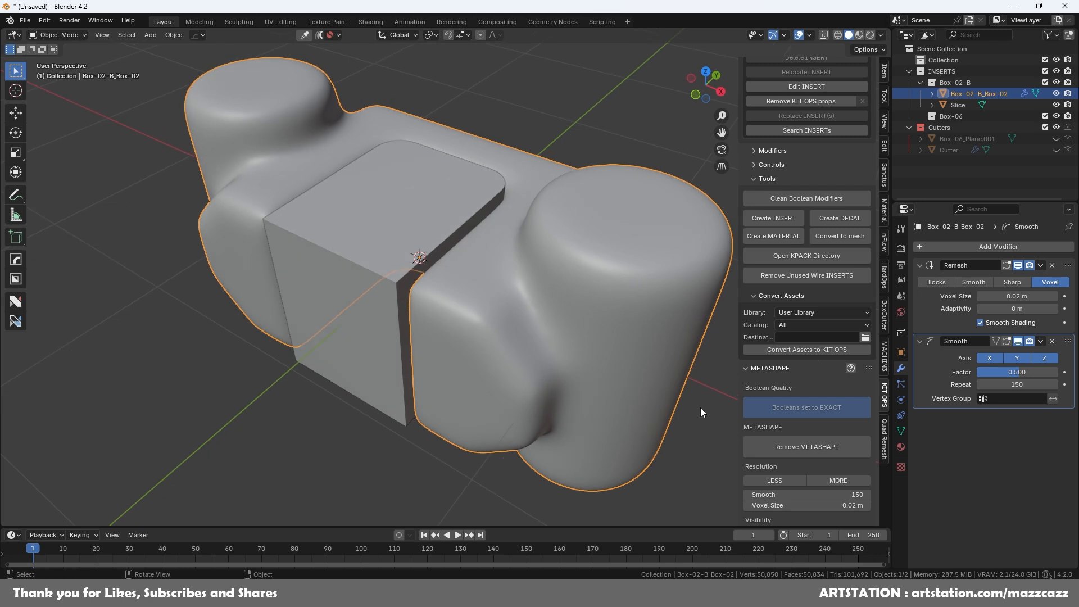
Step: Set the main body's METASHAPE Smooth value to 130
left_click(837, 495)
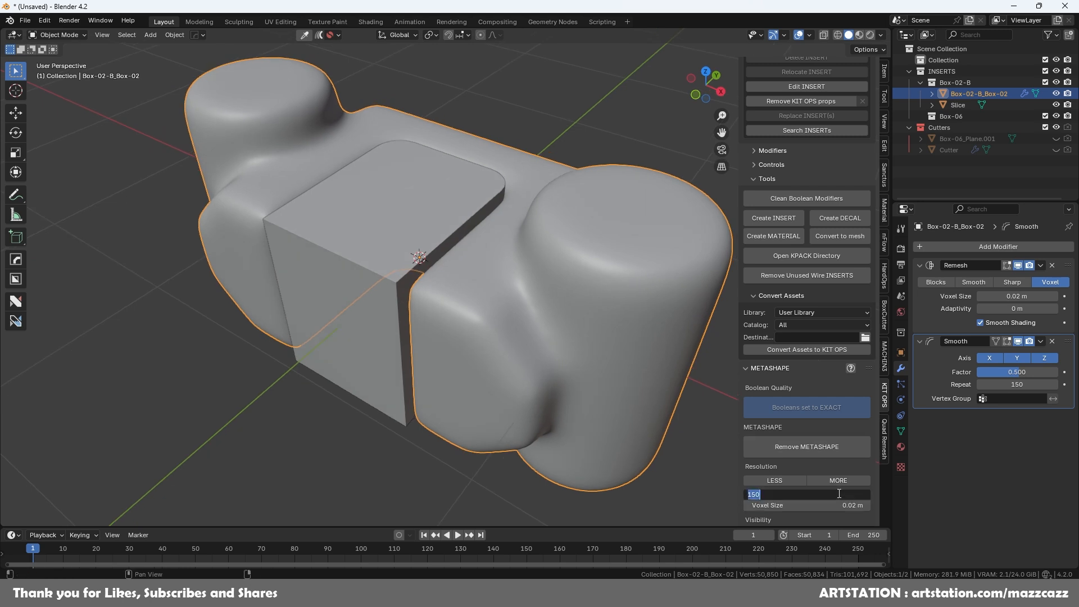
type("130")
key("Return")
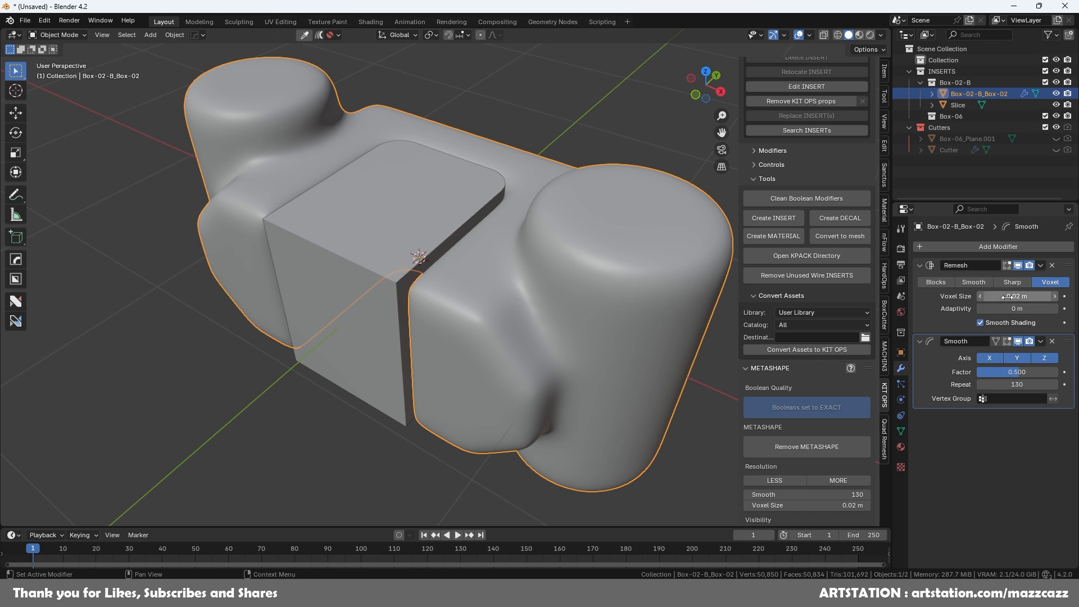
scroll(623, 366, "down", 2)
mouse_move(585, 358)
middle_mouse_down()
mouse_move(616, 385)
mouse_move(620, 409)
mouse_move(579, 361)
middle_mouse_up()
Step: Try a Smooth value of 200 on the main body's METASHAPE and set it to 100 instead
left_click(836, 494)
type("200")
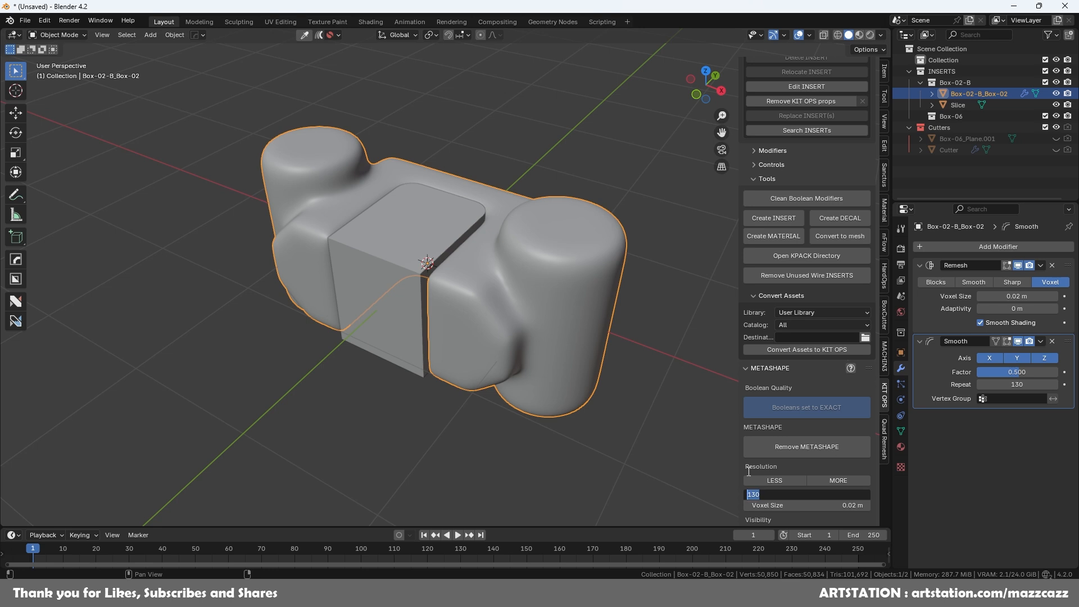
key("Return")
left_click(804, 494)
type("100")
key("Return")
scroll(593, 376, "up", 2)
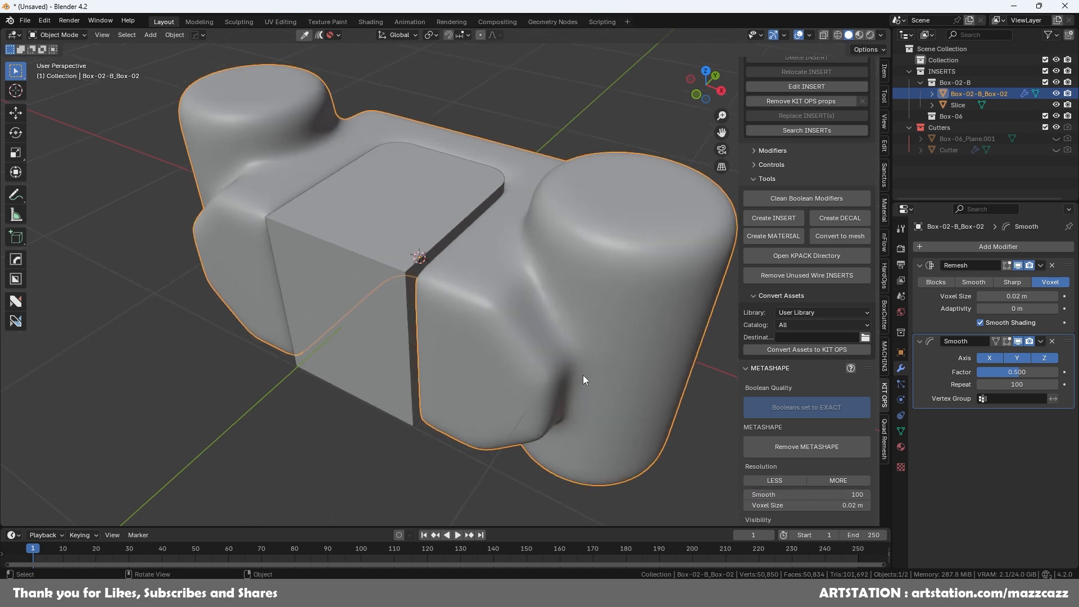
Step: Add a METASHAPE to the sliced centre piece to remesh and smooth it
middle_click_drag(593, 376, 575, 394)
left_click(469, 259)
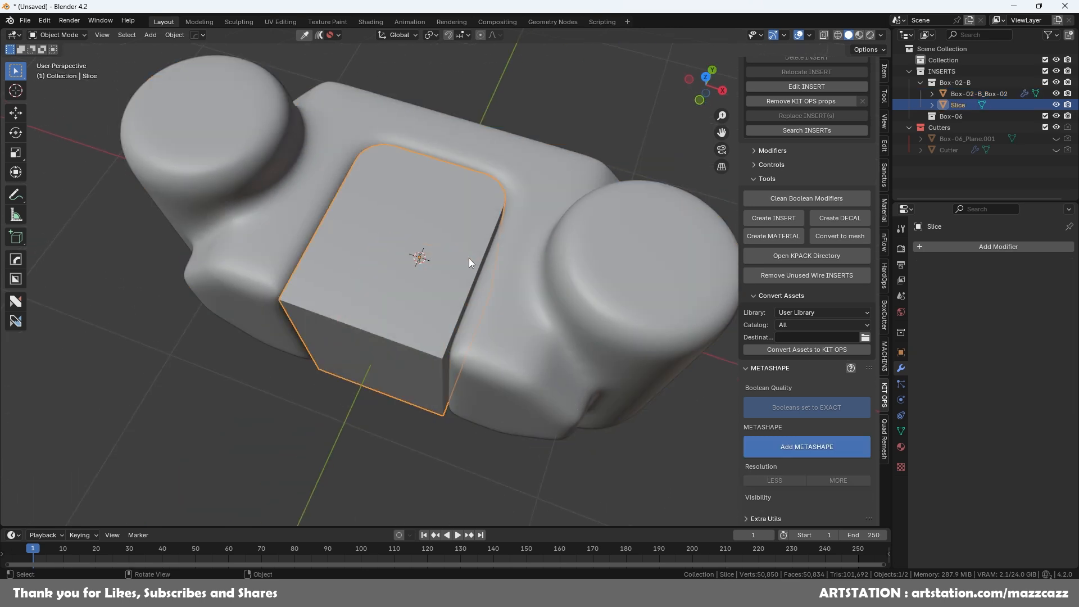
left_click(834, 446)
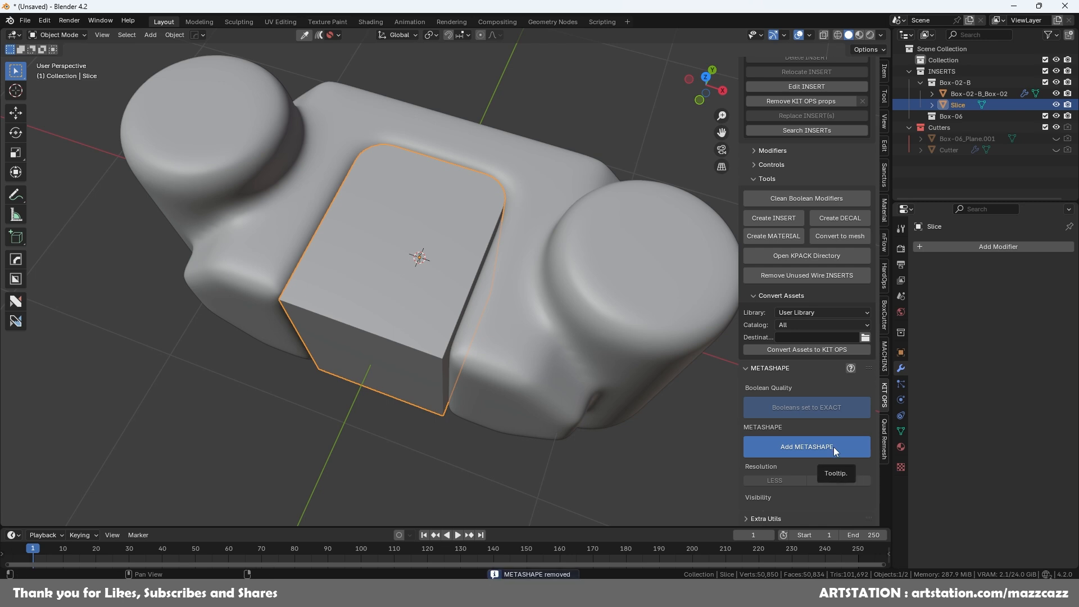
left_click(808, 448)
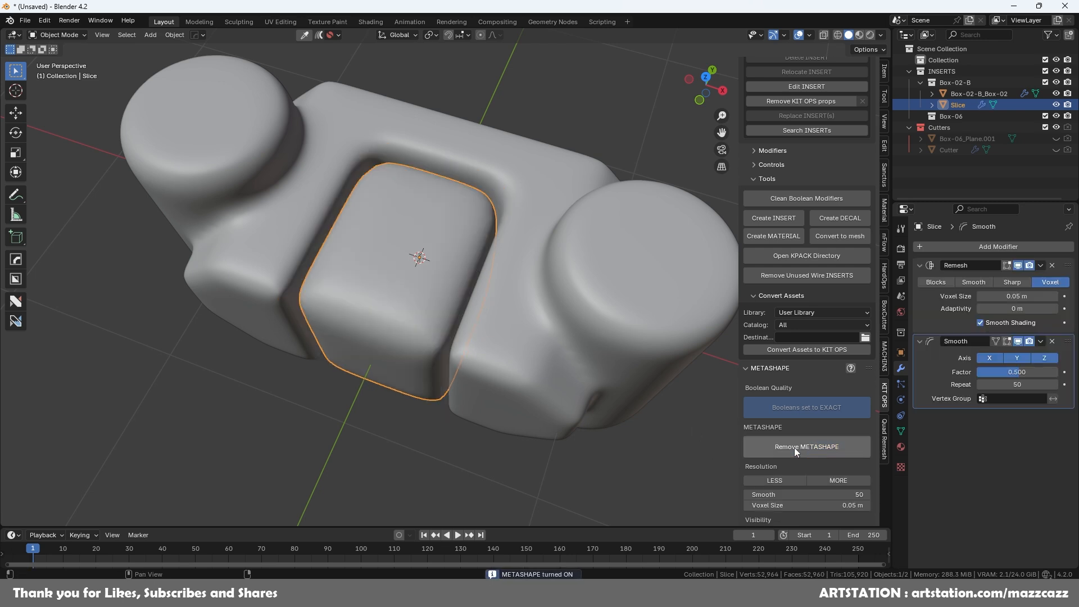
left_click(566, 422)
left_click(414, 299)
middle_click_drag(565, 354, 564, 327)
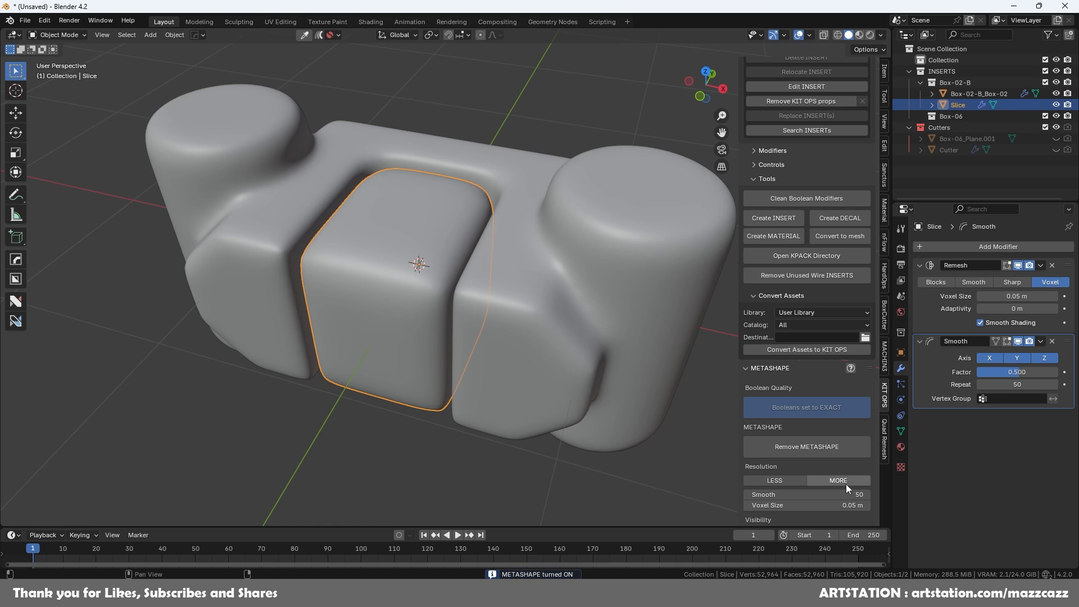
Step: Set the centre piece's METASHAPE to a Smooth value of 100 and a voxel size of 0.02 m
left_click(643, 324)
left_click(413, 273)
left_click(837, 495)
type("100")
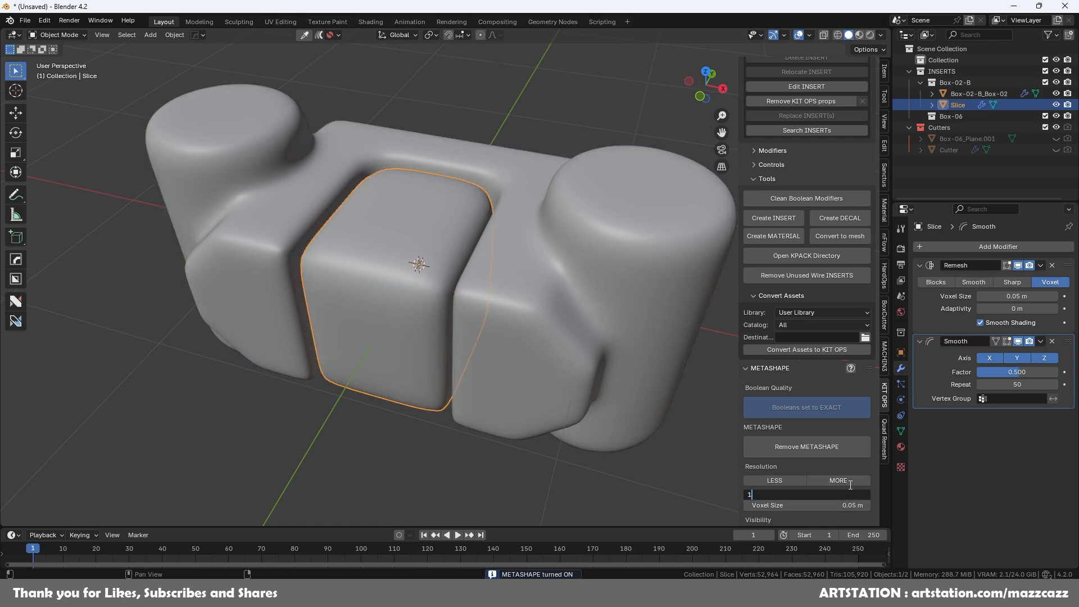
key("Return")
left_click(759, 505)
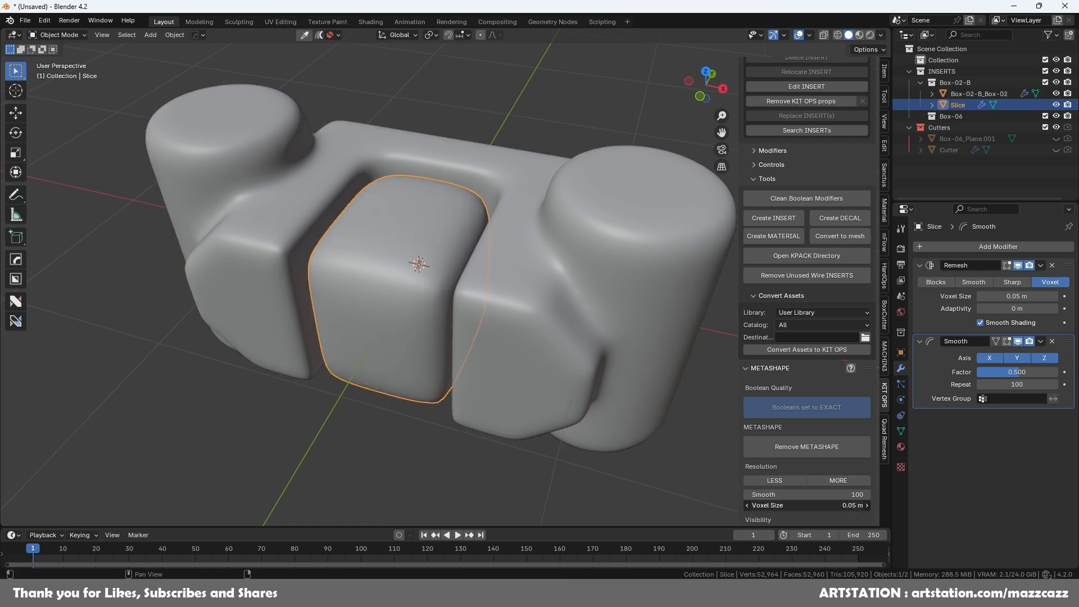
key("BackSpace")
type("2")
key("Return")
left_click(450, 446)
middle_click_drag(450, 445, 597, 367)
Step: Set the METASHAPE voxel size of the main body to 0.01 m
left_click(597, 366)
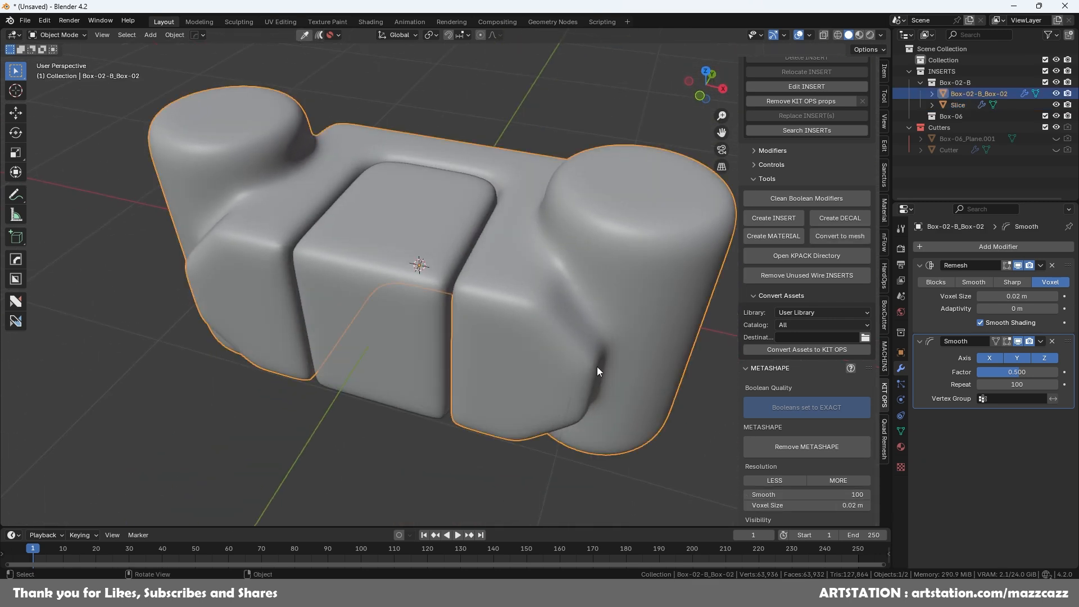
left_click(759, 506)
left_click(759, 505)
key("BackSpace")
type("1")
key("Return")
Step: Set the METASHAPE voxel size of the sliced centre piece to 0.01 m
left_click(424, 259)
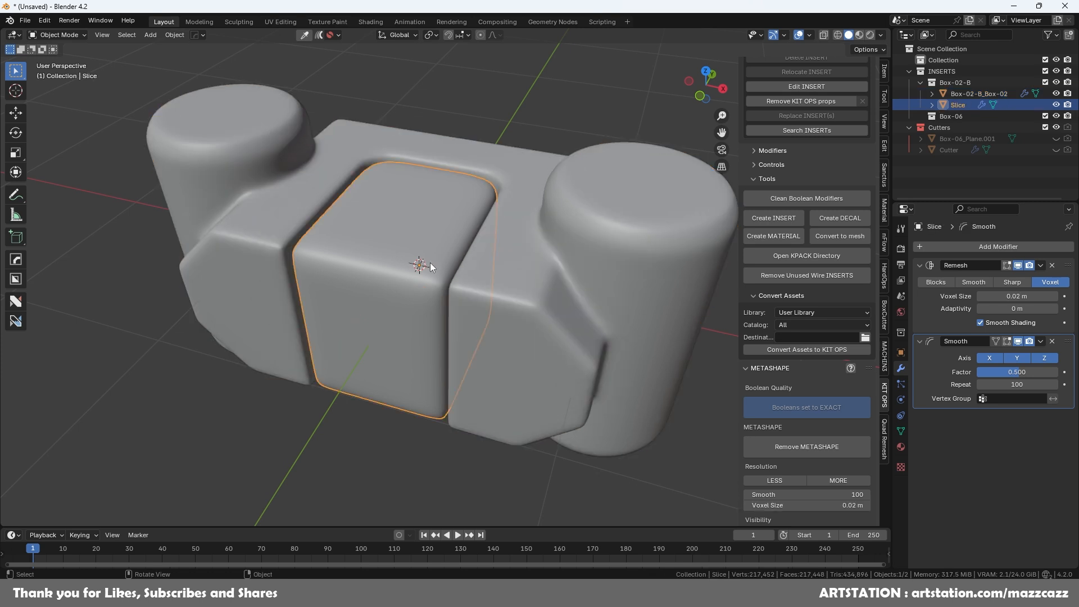
left_click(758, 505)
left_click(758, 506)
left_click_drag(757, 505, 760, 505)
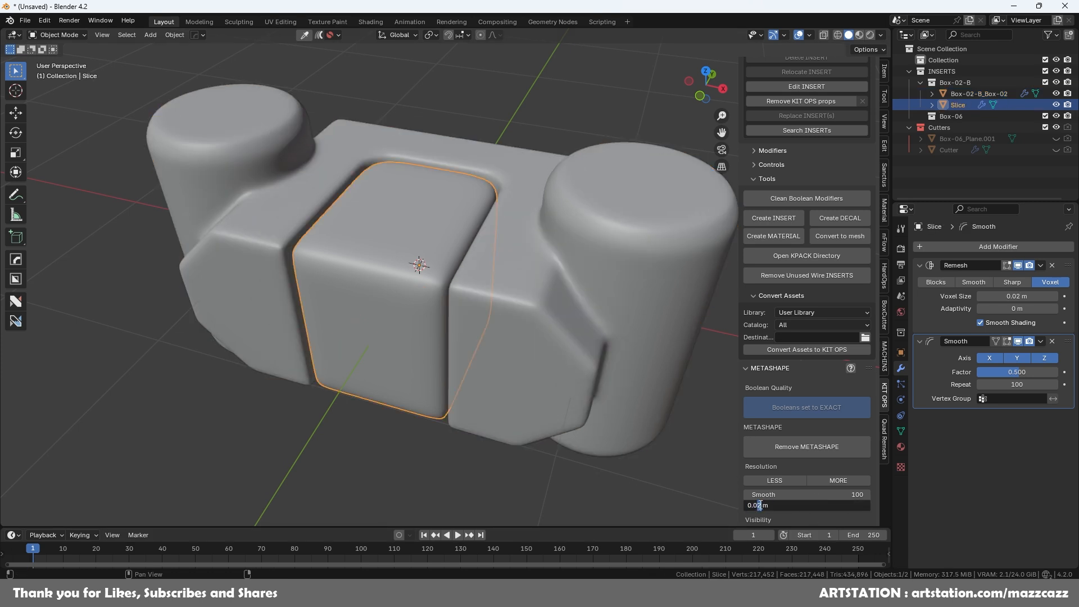
type("1")
key("Return")
left_click(518, 467)
middle_click_drag(518, 467, 554, 347)
Step: Set the METASHAPE Smooth value to 120 on the main body and on the sliced centre piece
left_click(551, 345)
left_click(768, 493)
type("120")
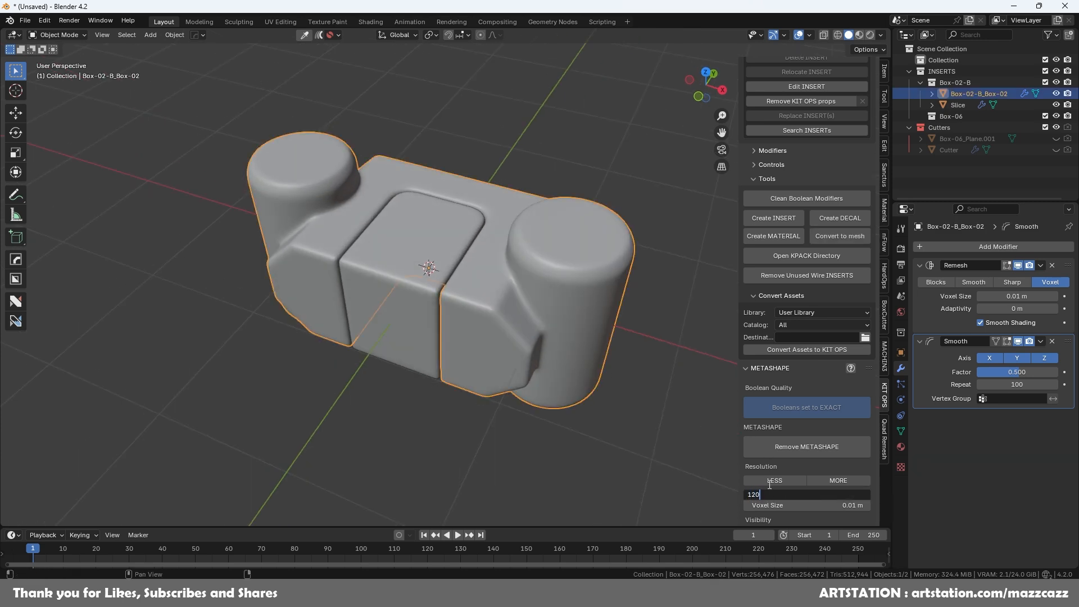
key("Return")
left_click(450, 246)
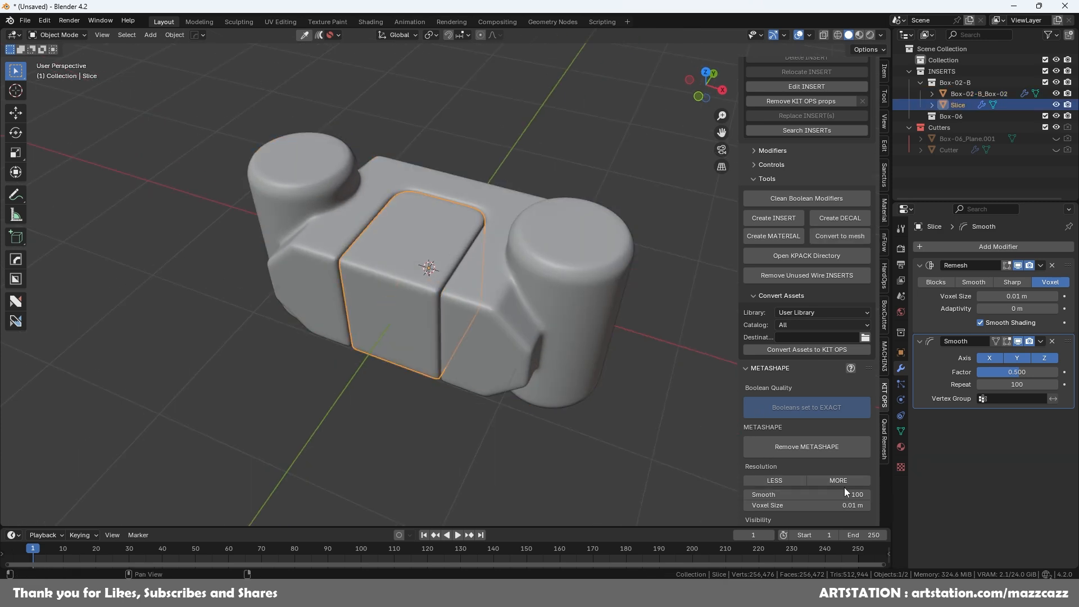
left_click(757, 492)
type("12")
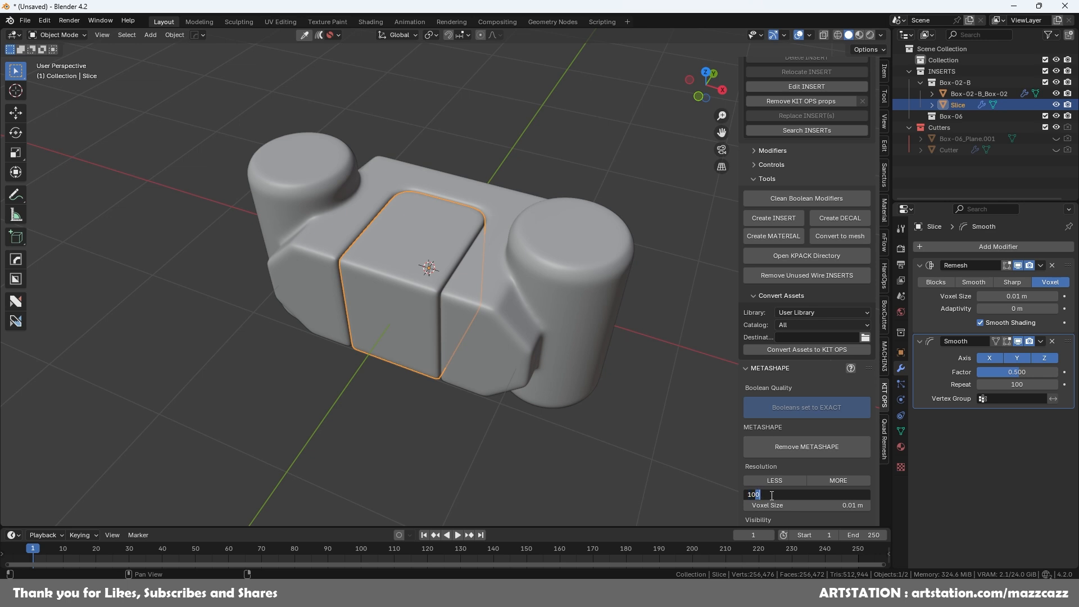
type("0")
key("Return")
Step: Set the METASHAPE Smooth value to 200 on the sliced centre piece and on the main body
left_click(770, 495)
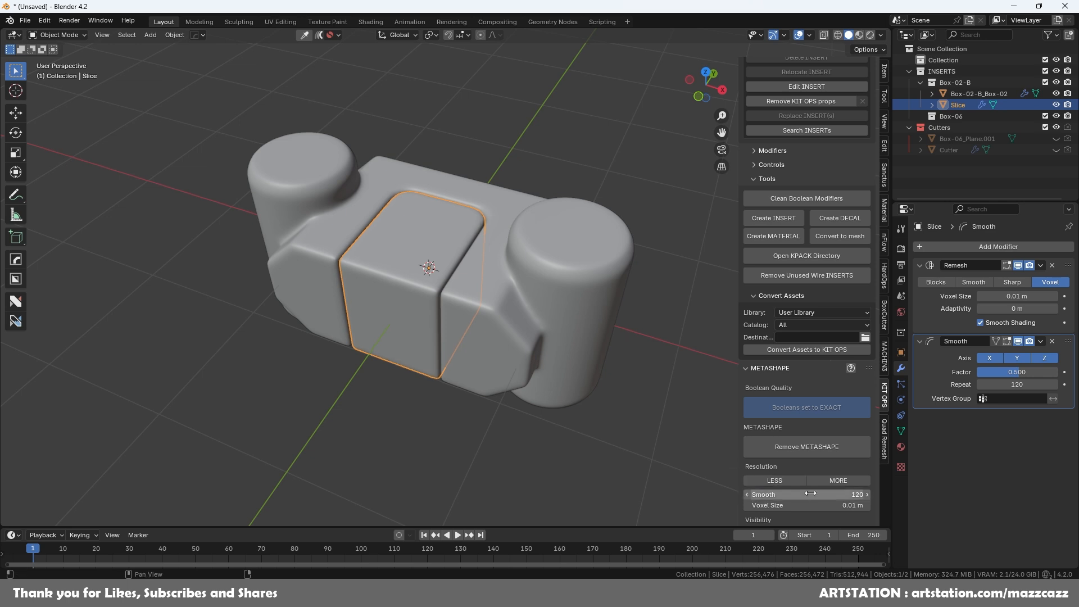
type("200")
key("Return")
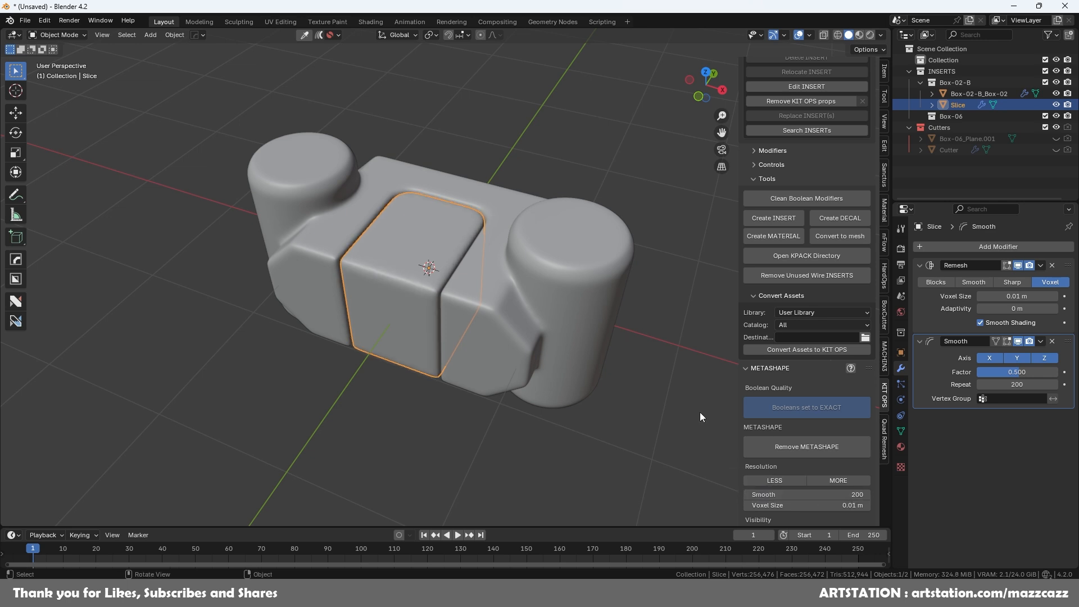
left_click(584, 349)
left_click(843, 495)
type("200")
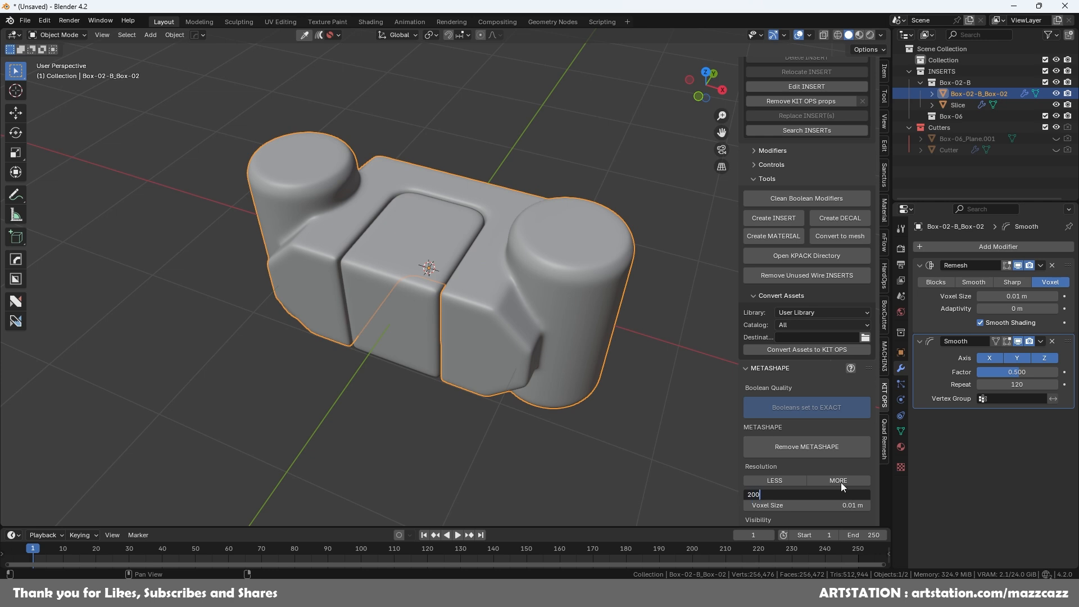
key("Return")
Step: Deselect everything, show the wireframe over both objects and examine the mesh density around the centre piece up close
left_click(524, 397)
middle_click_drag(513, 403, 551, 319)
key("alt+v")
left_click(416, 339)
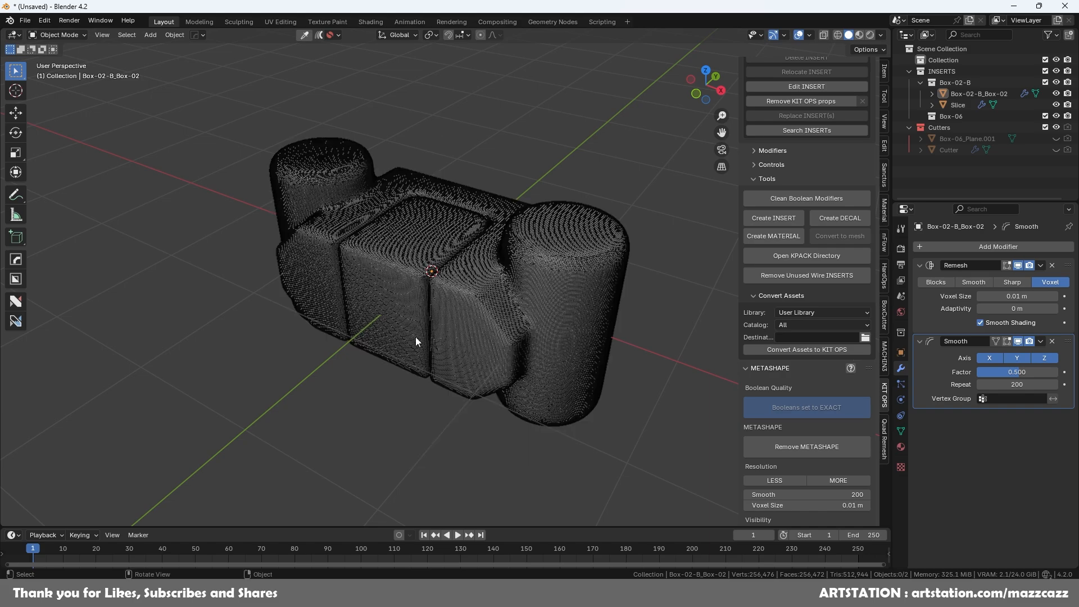
middle_click_drag(416, 336, 494, 373)
scroll(500, 367, "up", 5)
scroll(501, 367, "up", 3)
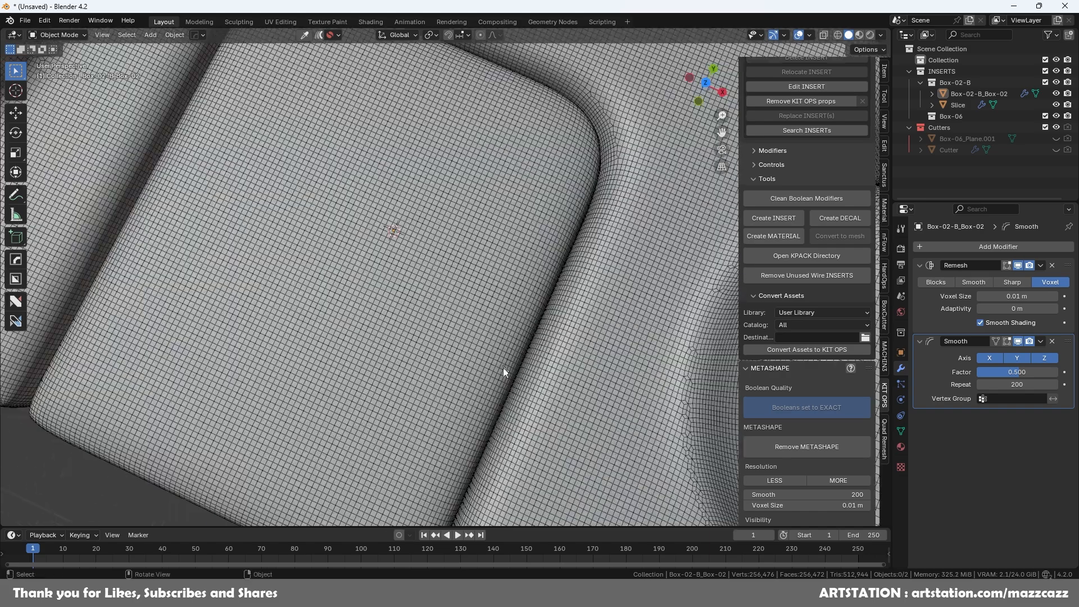
Step: Examine the mesh density across the side and top of the whole model and turn the wireframe display off
scroll(563, 374, "down", 6)
middle_click_drag(602, 380, 539, 314)
scroll(535, 316, "up", 4)
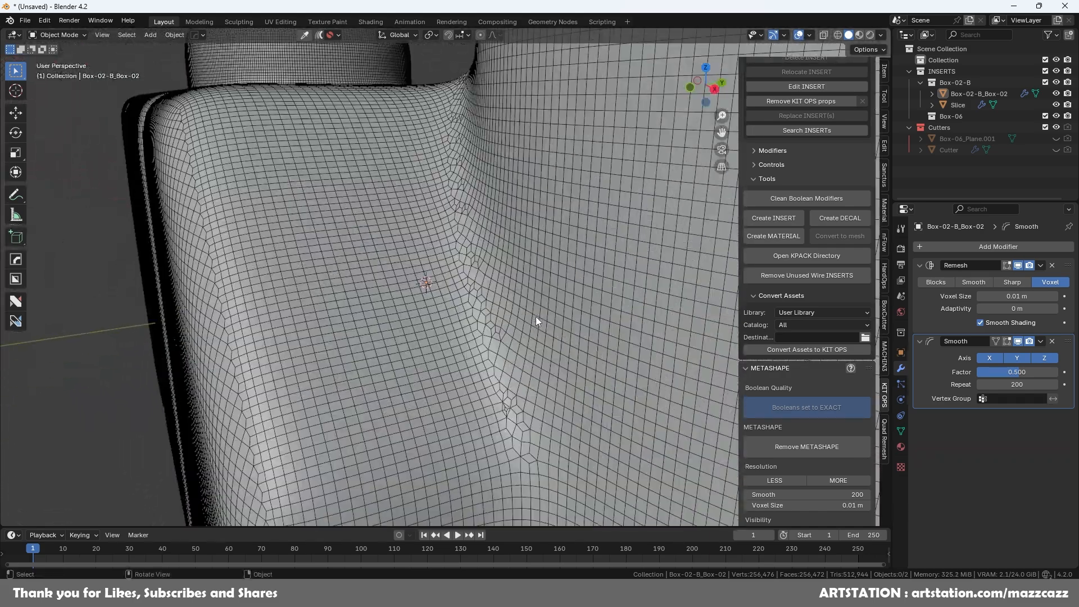
scroll(505, 306, "down", 8)
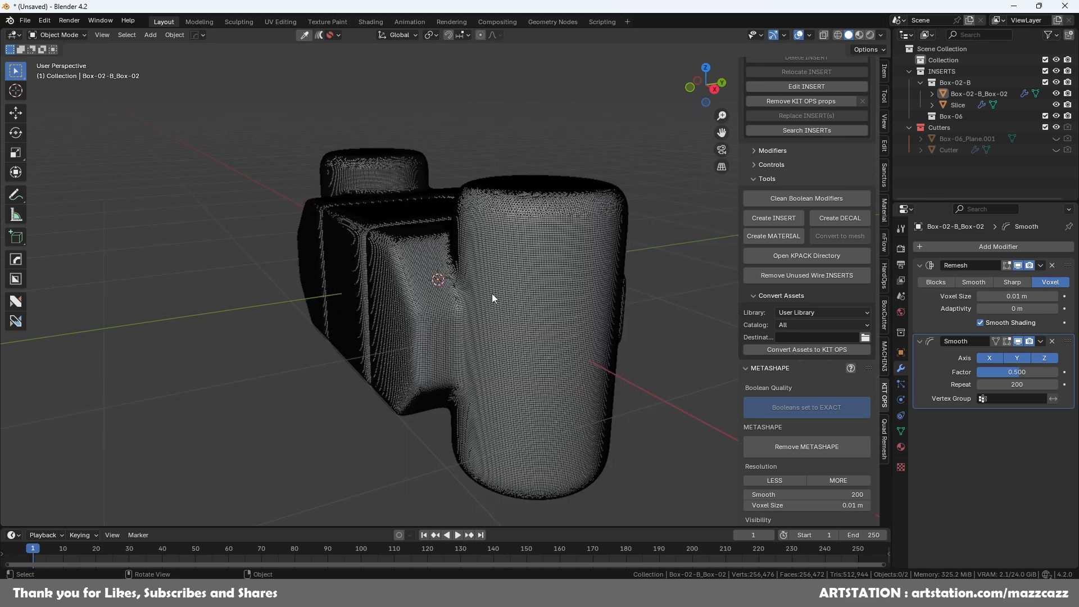
middle_click_drag(493, 294, 557, 357)
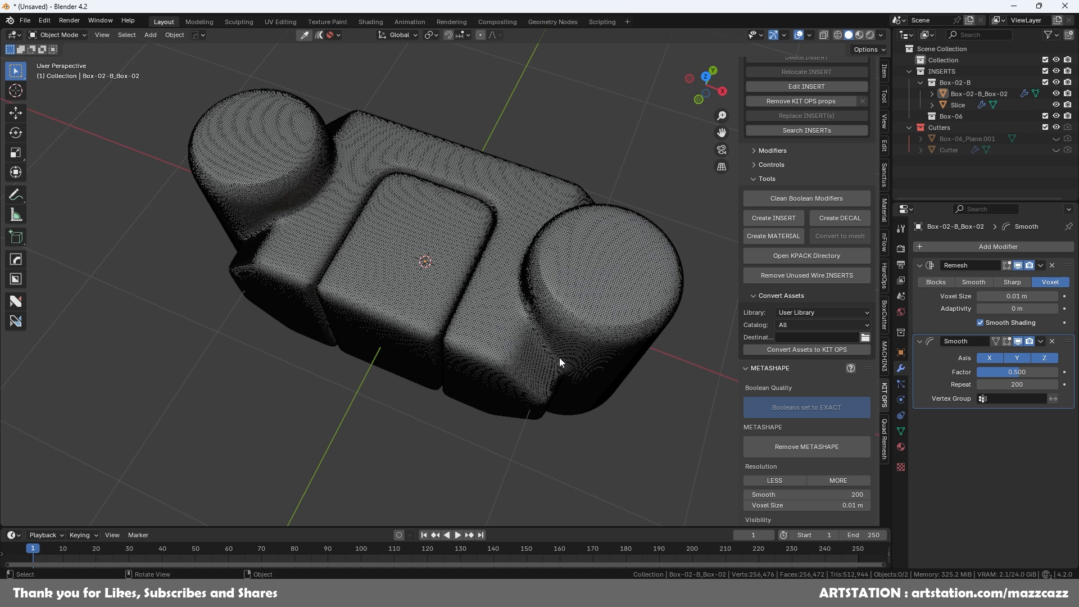
key("alt+v")
left_click(469, 286)
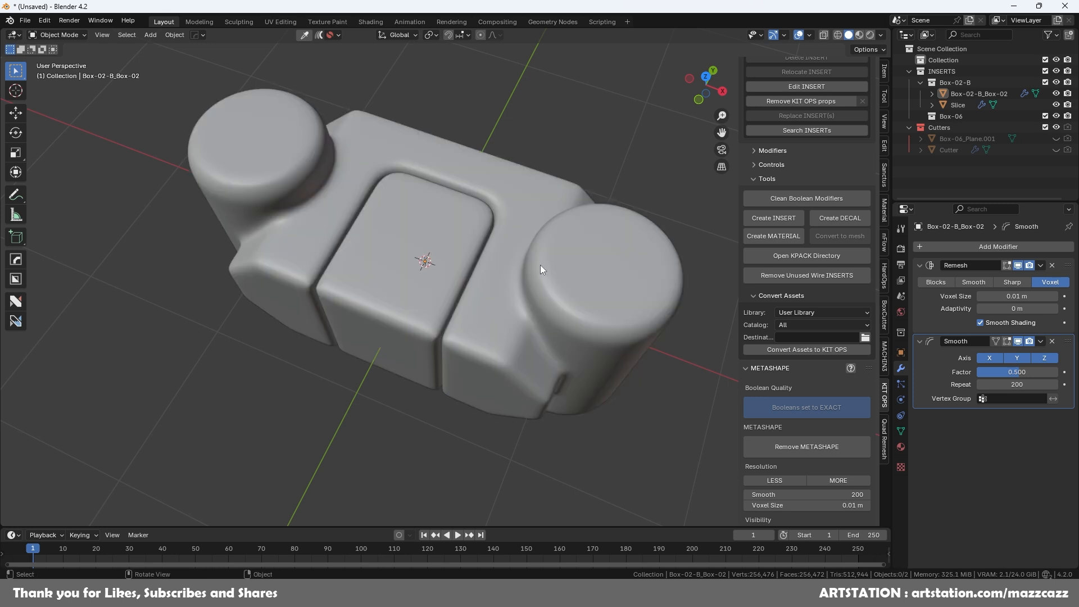
middle_click_drag(531, 272, 575, 318)
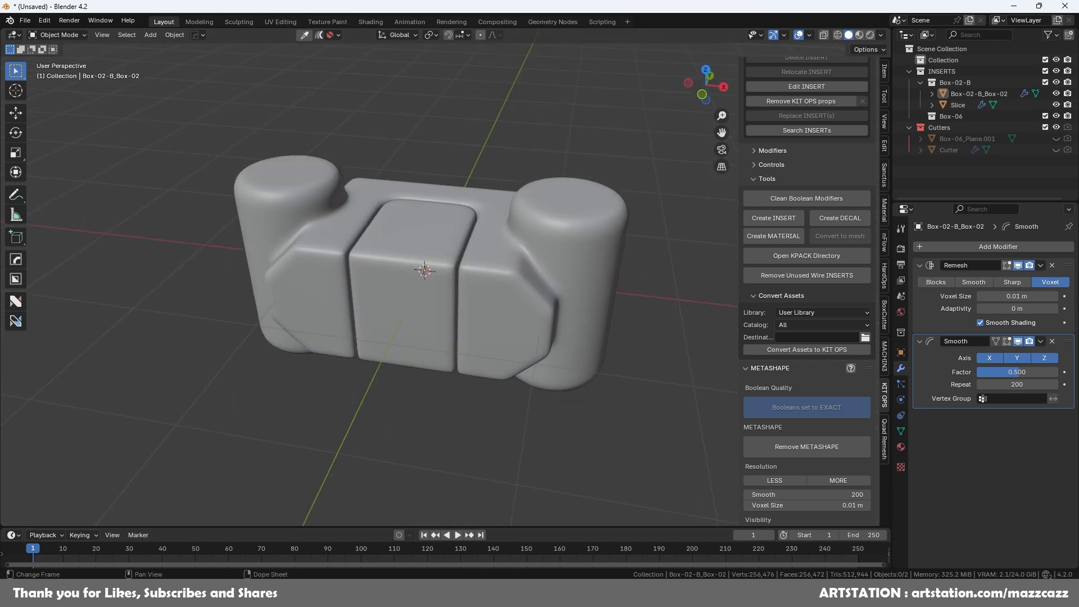
left_click(552, 287)
left_click(437, 280)
left_click(486, 272)
left_click(654, 177)
middle_click_drag(622, 335, 592, 371)
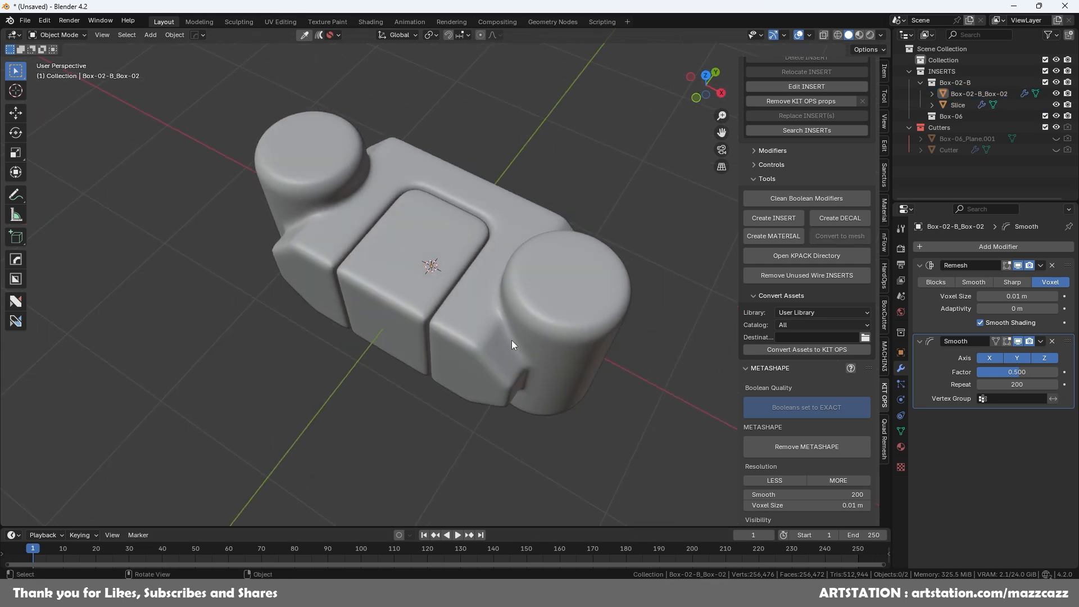
Step: Duplicate the main body and the sliced centre piece in place and hide both copies
left_click(443, 228)
left_click(444, 236, "shift")
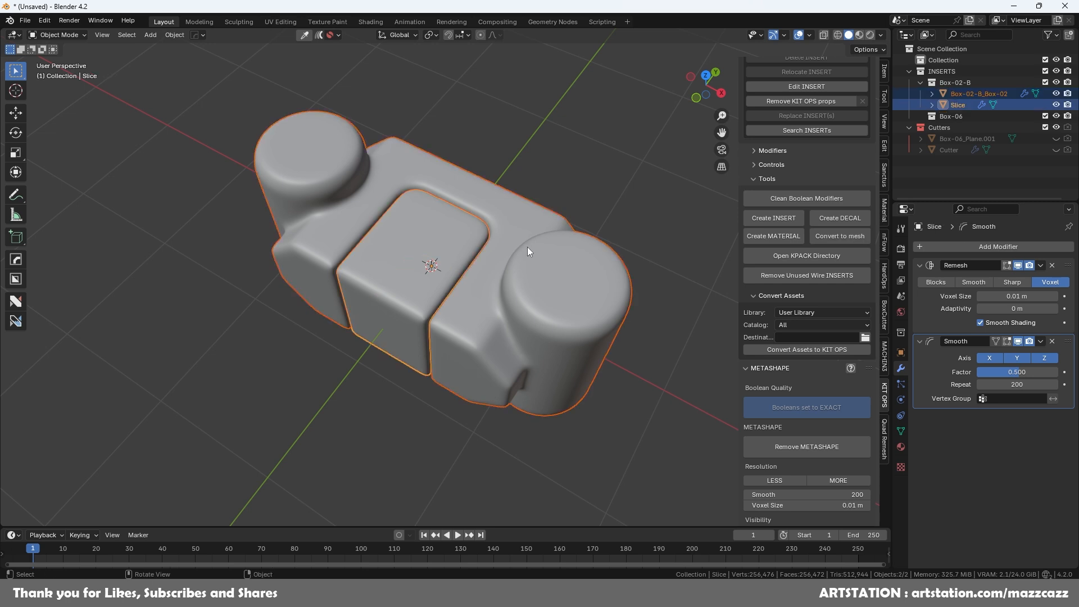
key("shift+d")
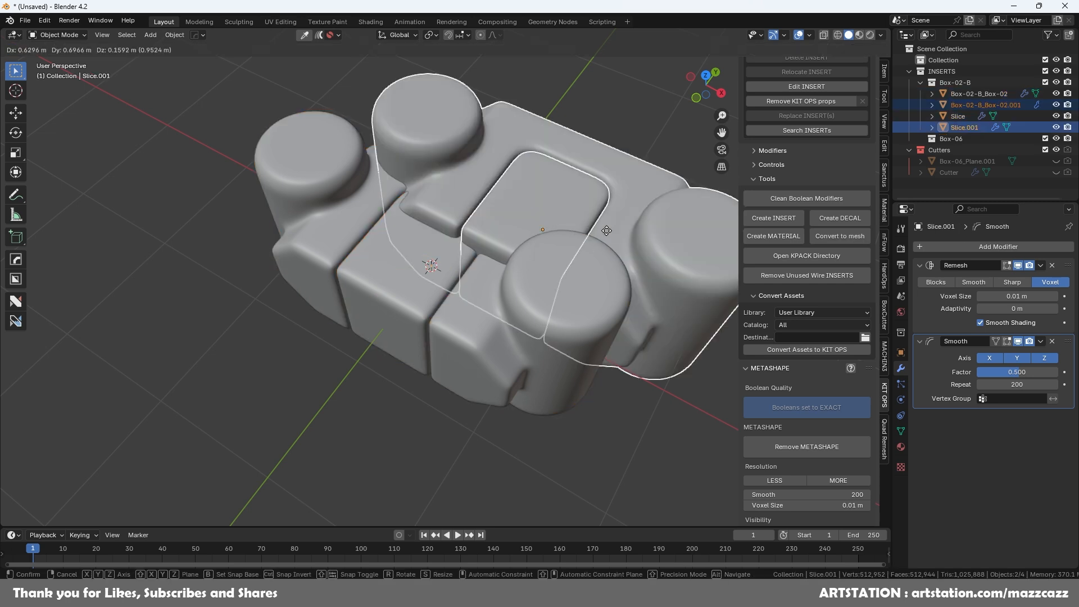
key("Escape")
left_click(1057, 104)
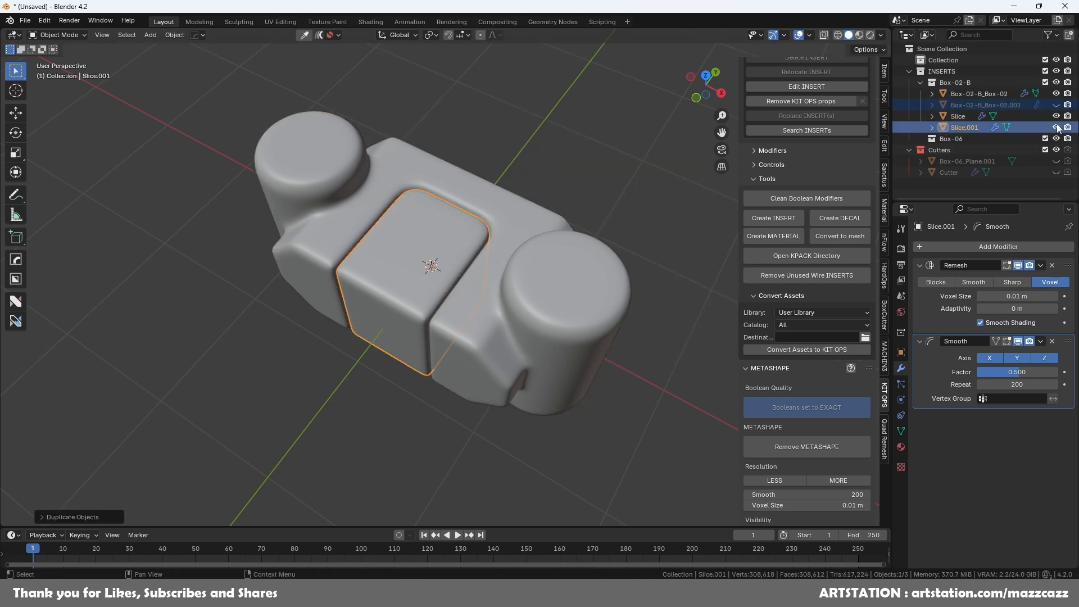
left_click(1056, 127)
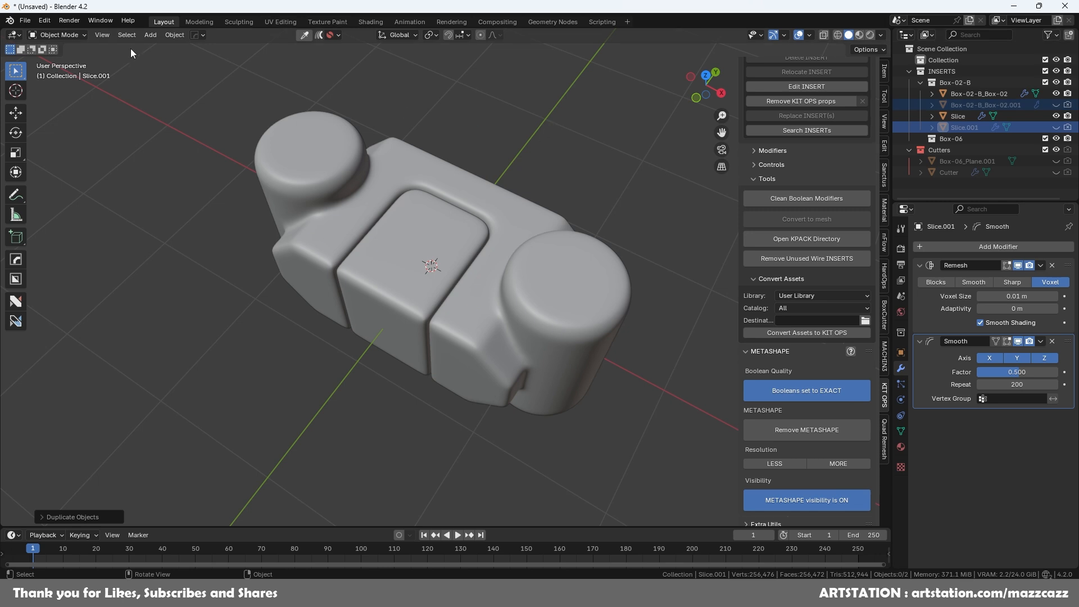
Step: Save the scene as untitled.blend in the TB25 folder
key("ctrl+s")
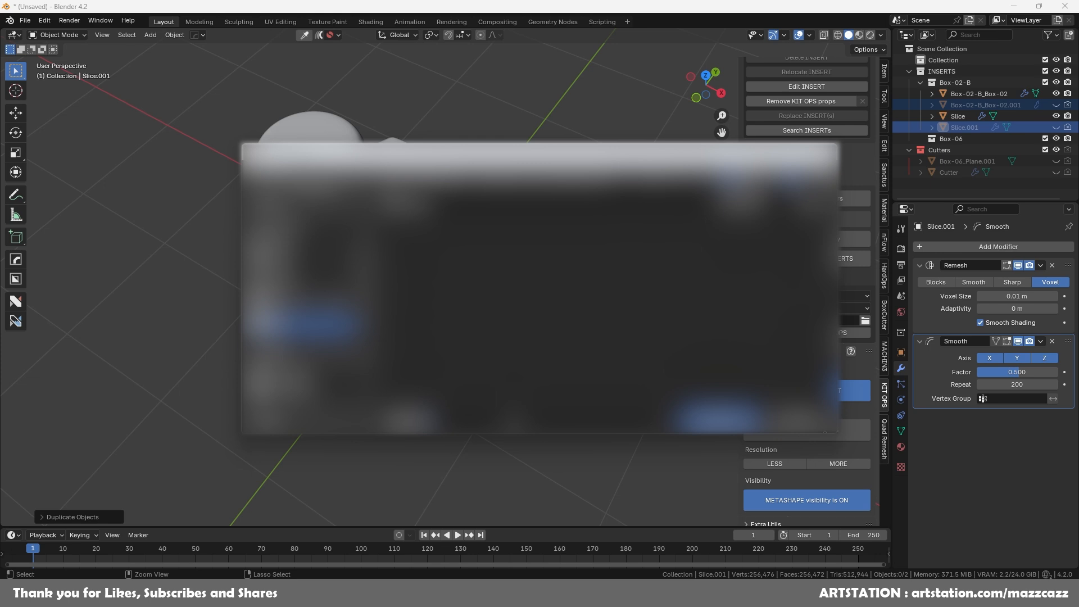
left_click(720, 420)
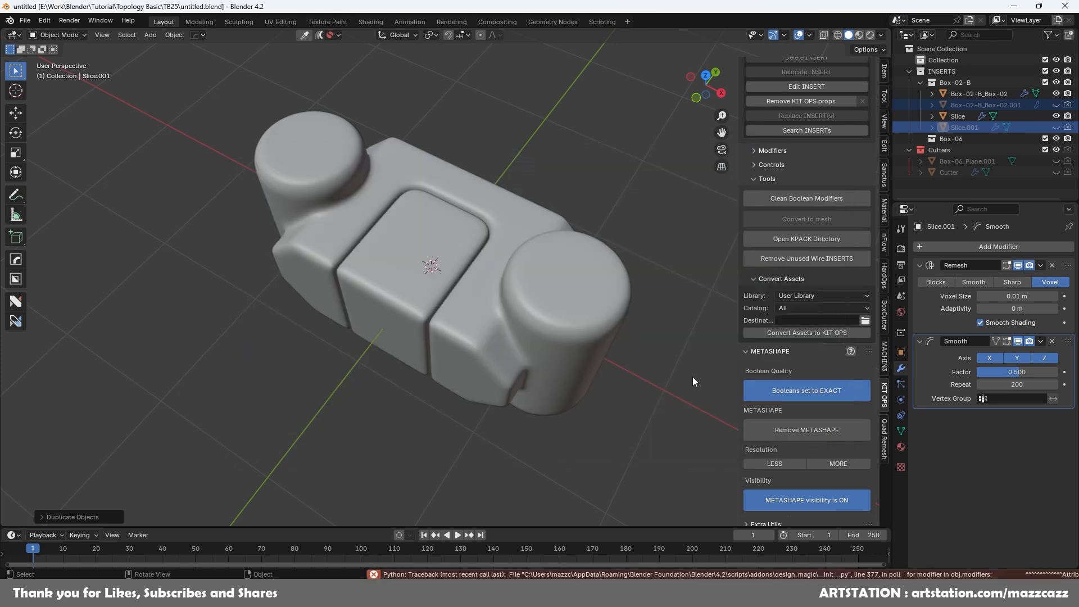
Step: Convert the main body and the sliced centre piece to mesh with KIT OPS and check the body in Edit Mode
left_click(481, 293)
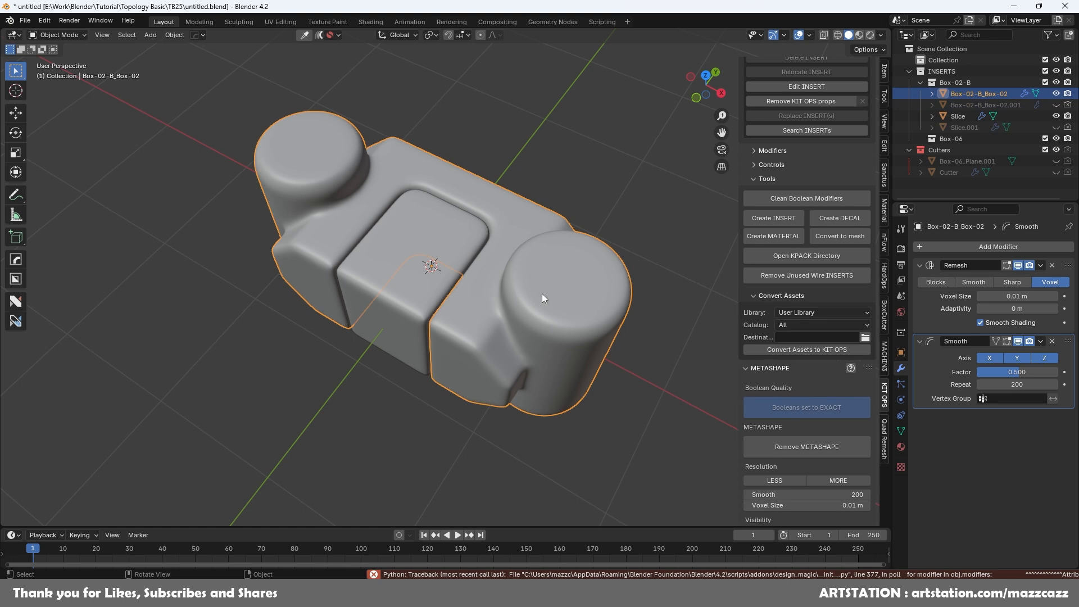
left_click(837, 237)
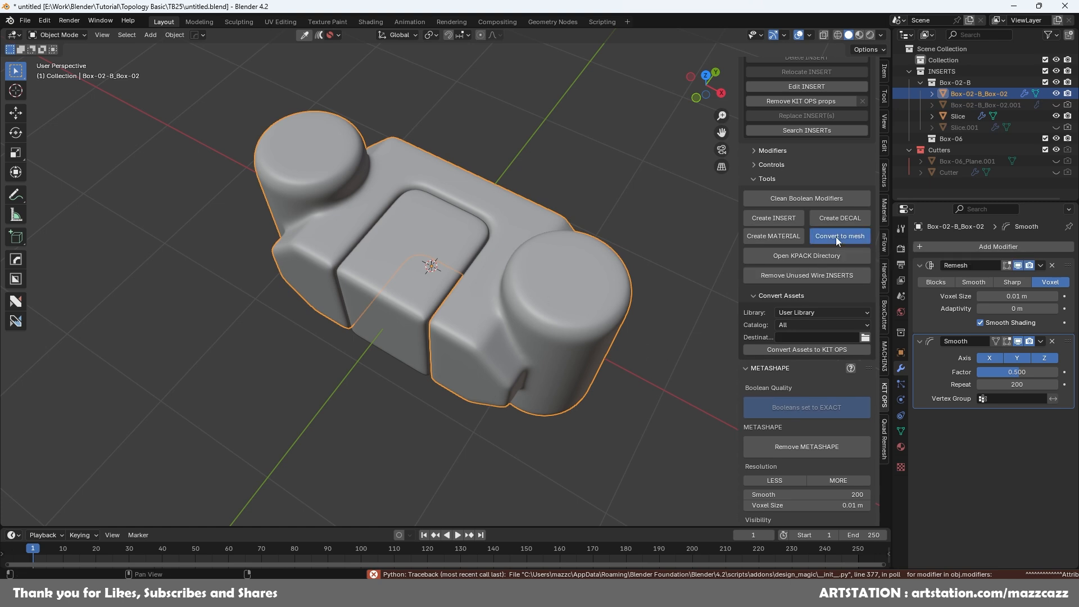
left_click(404, 254)
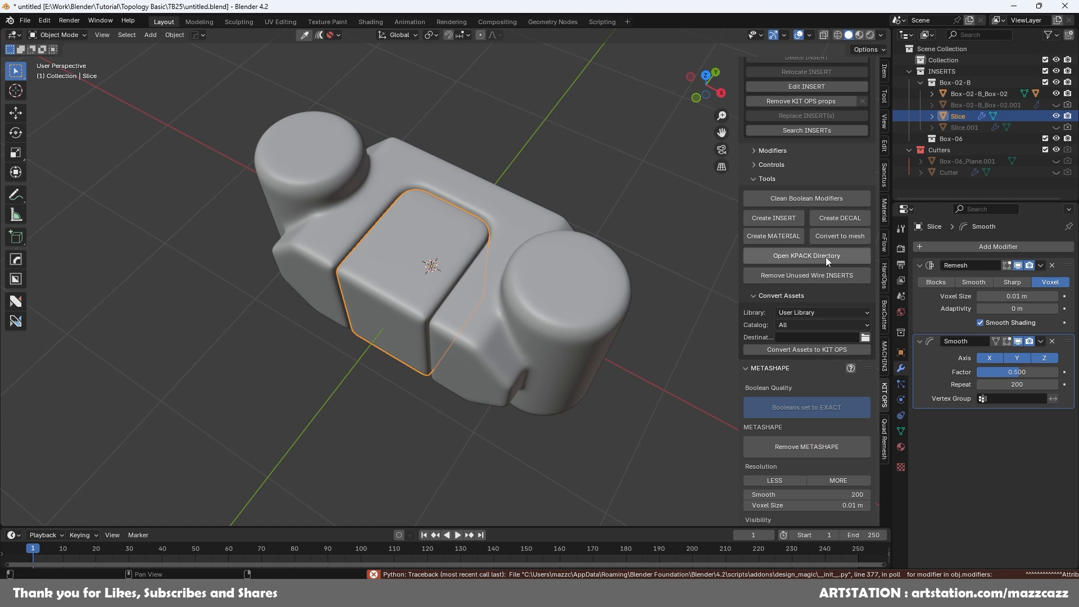
left_click(844, 234)
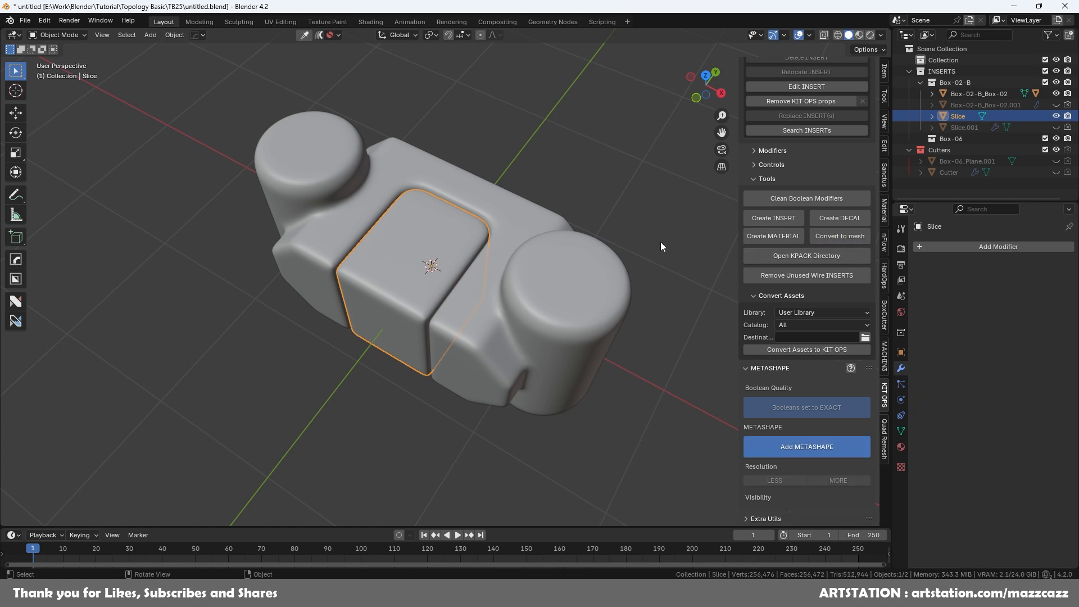
left_click(554, 275)
key("Tab")
key("Tab")
Step: Add a Decimate modifier to the main body and set its Collapse ratio to 0.1
left_click(542, 397)
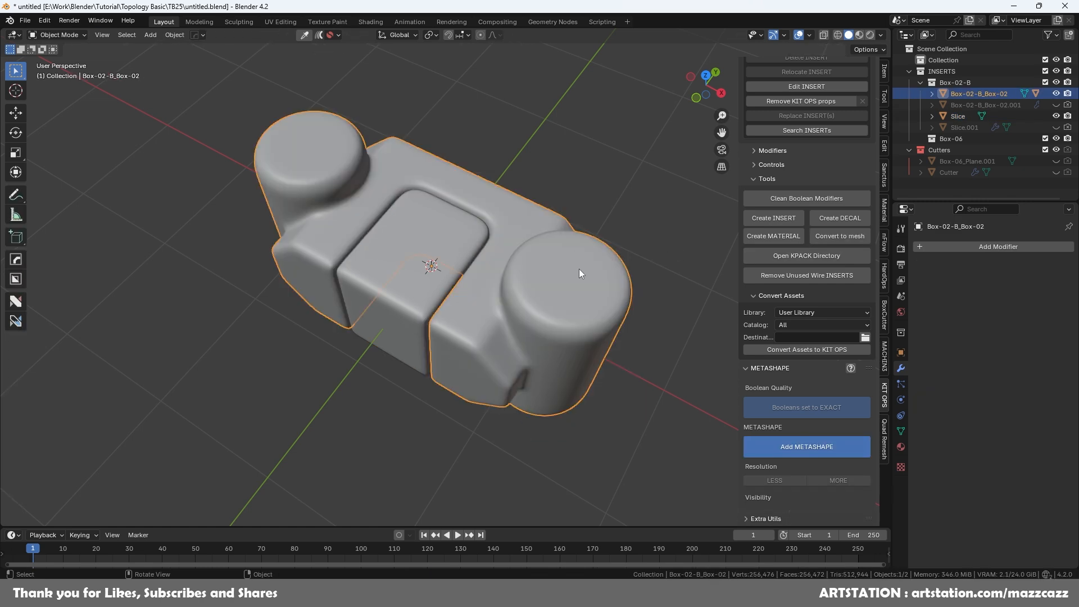
left_click(962, 247)
mouse_move(949, 288)
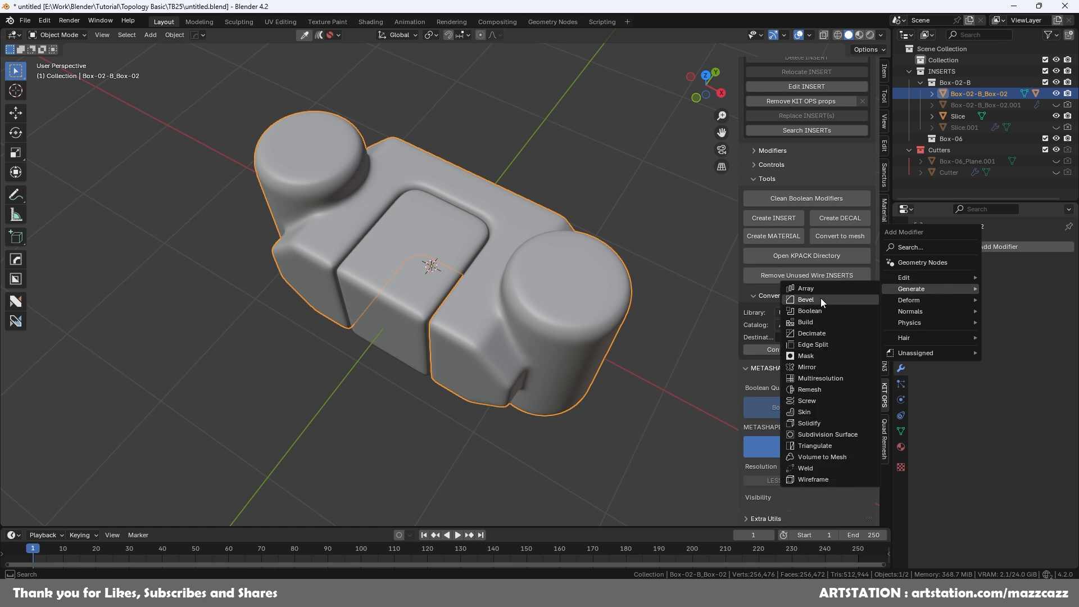
left_click(829, 335)
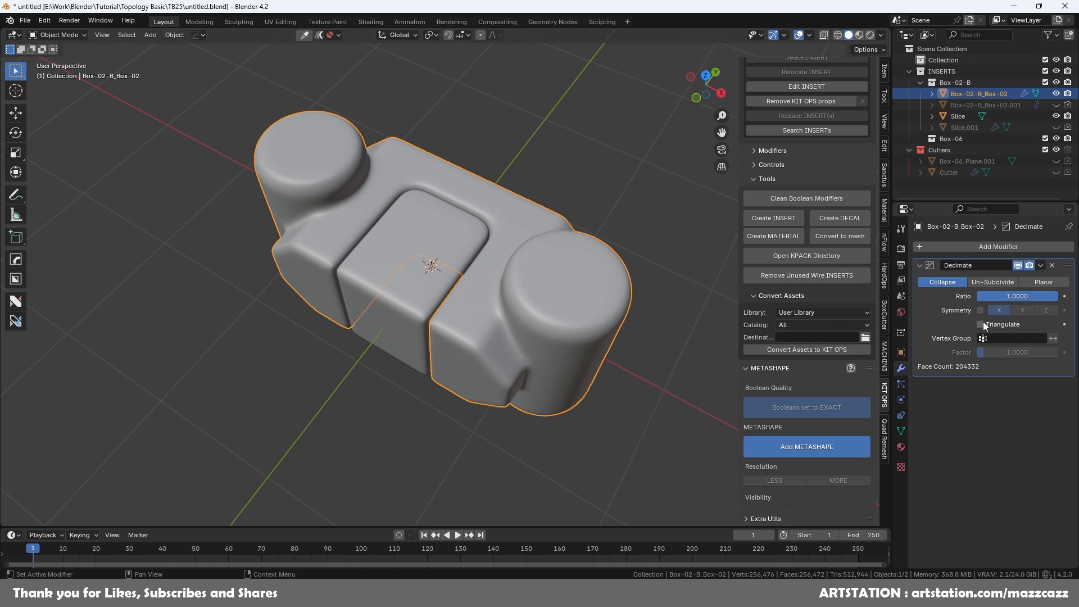
left_click(1001, 296)
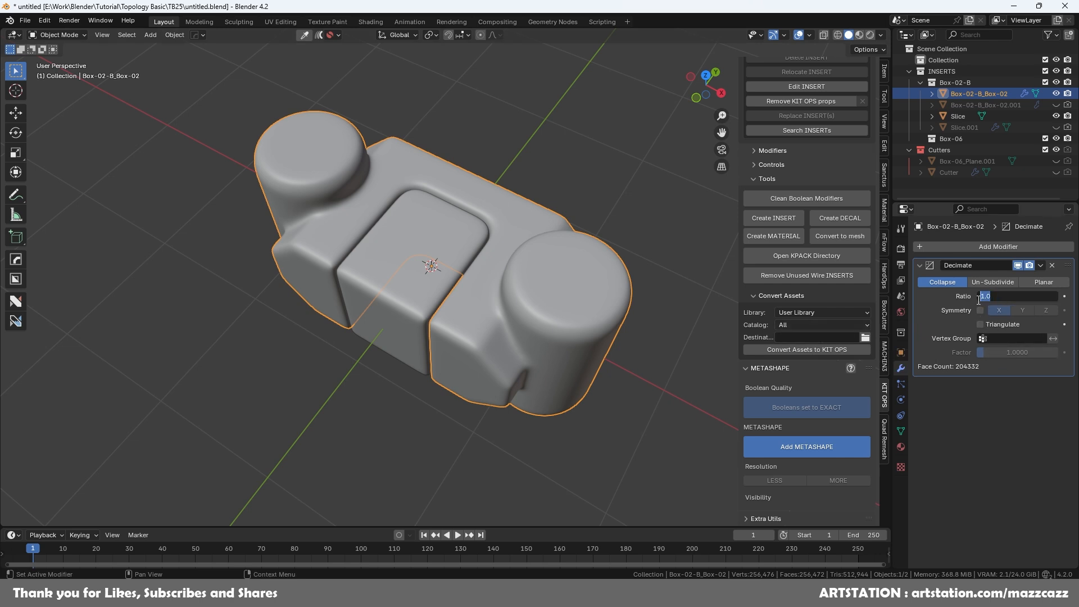
key("BackSpace")
type(".1")
key("Return")
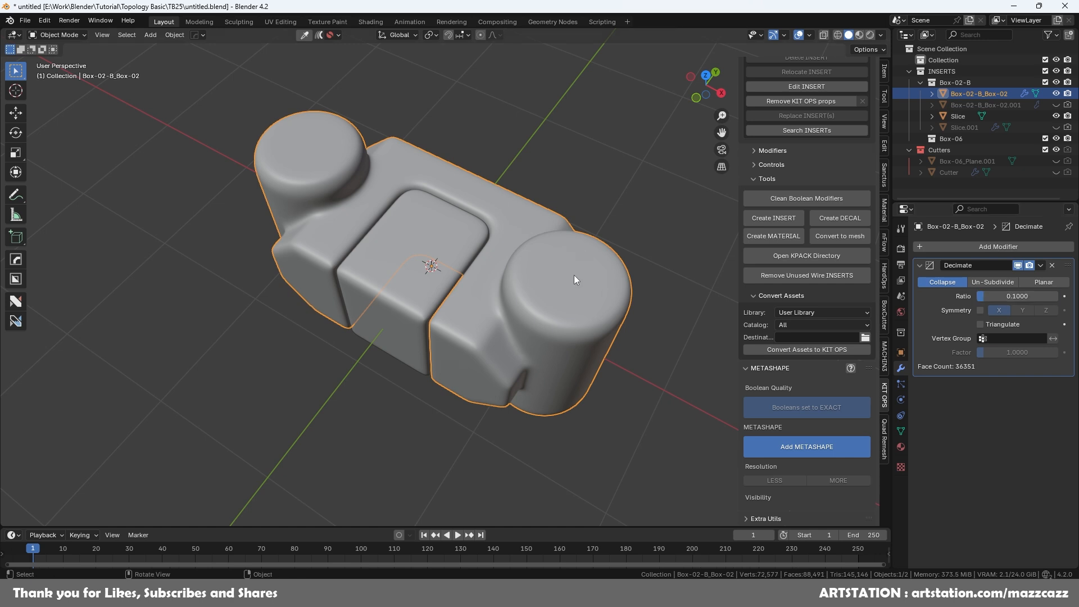
Step: Turn on the wireframe overlay and examine the decimated main body's mesh up close
key("Tab")
key("Tab")
left_click(567, 318)
key("alt+v")
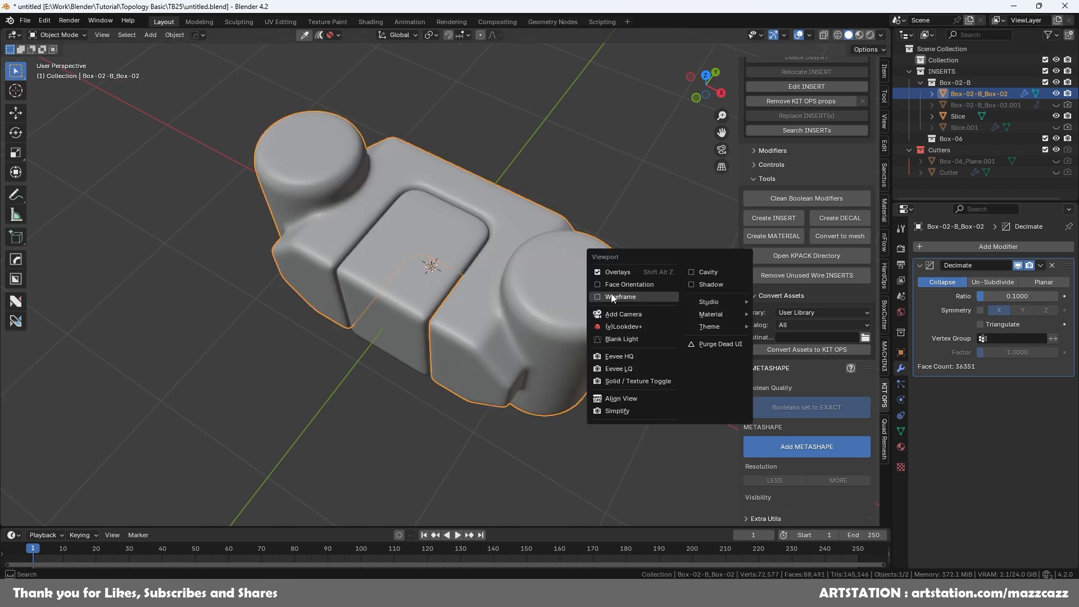
left_click(612, 295)
left_click(678, 266)
mouse_move(616, 320)
middle_mouse_down()
mouse_move(626, 285)
mouse_move(610, 305)
middle_mouse_up()
scroll(594, 279, "up", 3)
left_click(611, 306)
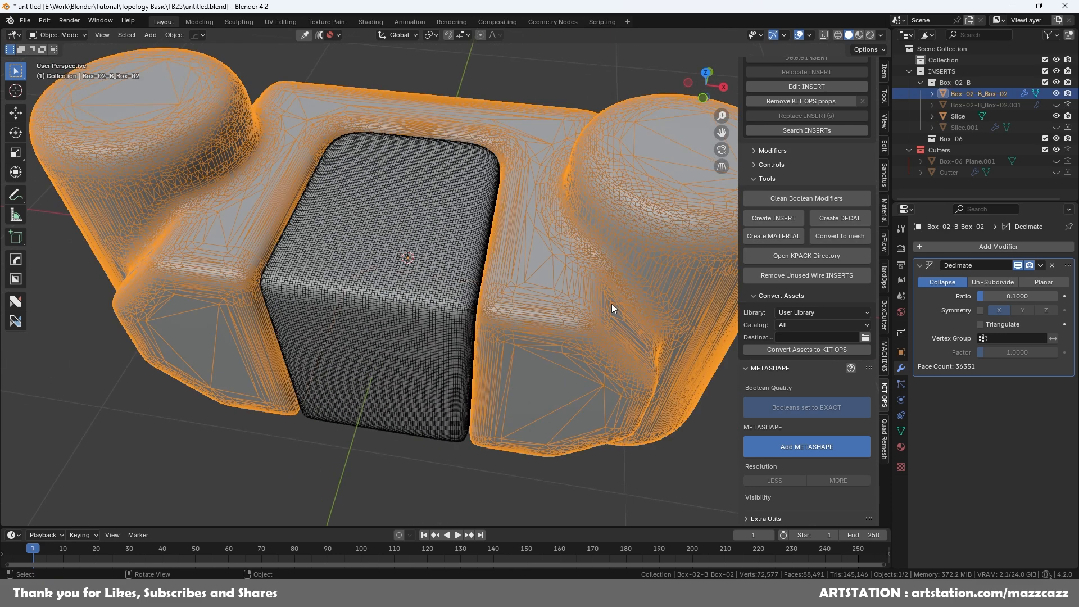
Step: Add a Decimate modifier to the sliced centre piece and set its Collapse ratio to 0.1
left_click(428, 278)
left_click(1011, 249)
mouse_move(1011, 251)
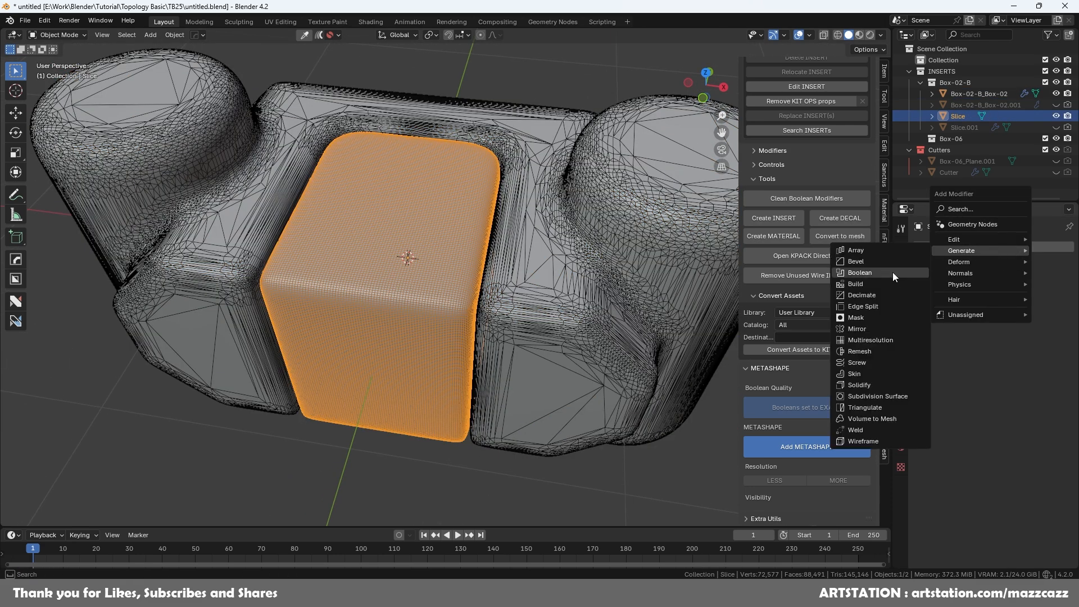
left_click(886, 296)
double_click(1019, 296)
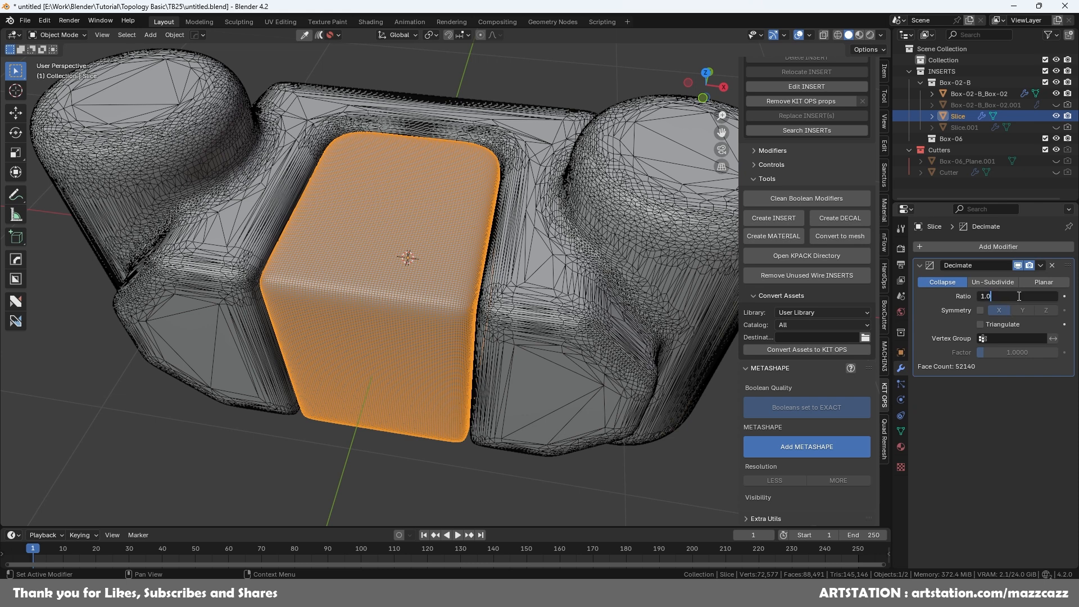
type("0.1")
key("Return")
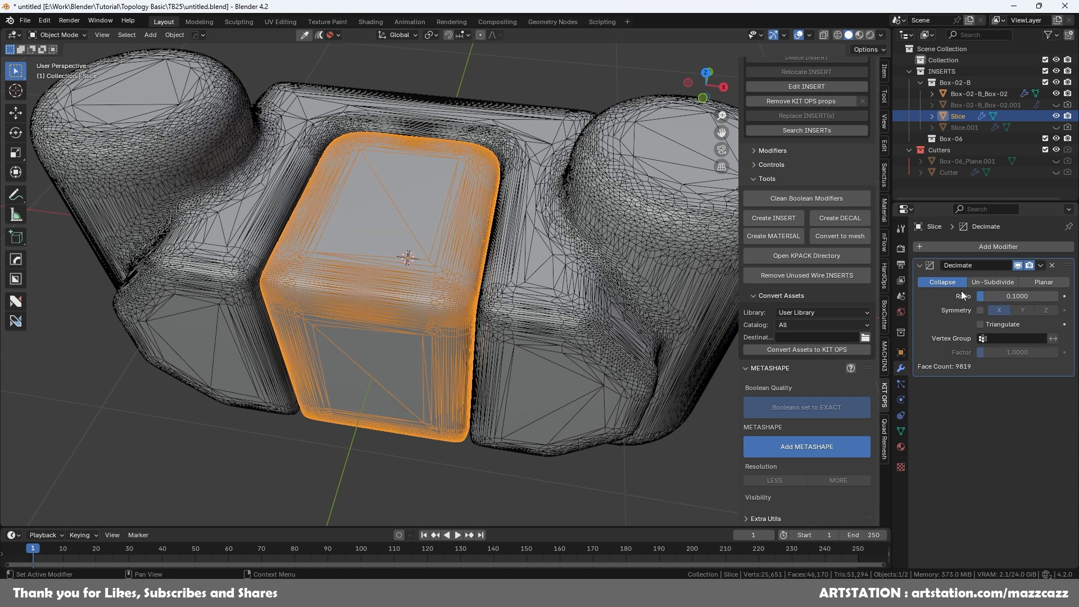
Step: Apply the Decimate modifiers on the sliced centre piece and on the main body
left_click(499, 66)
left_click(568, 297)
left_click(423, 292)
middle_click_drag(564, 247, 866, 241)
scroll(595, 294, "down", 3)
left_click(634, 322)
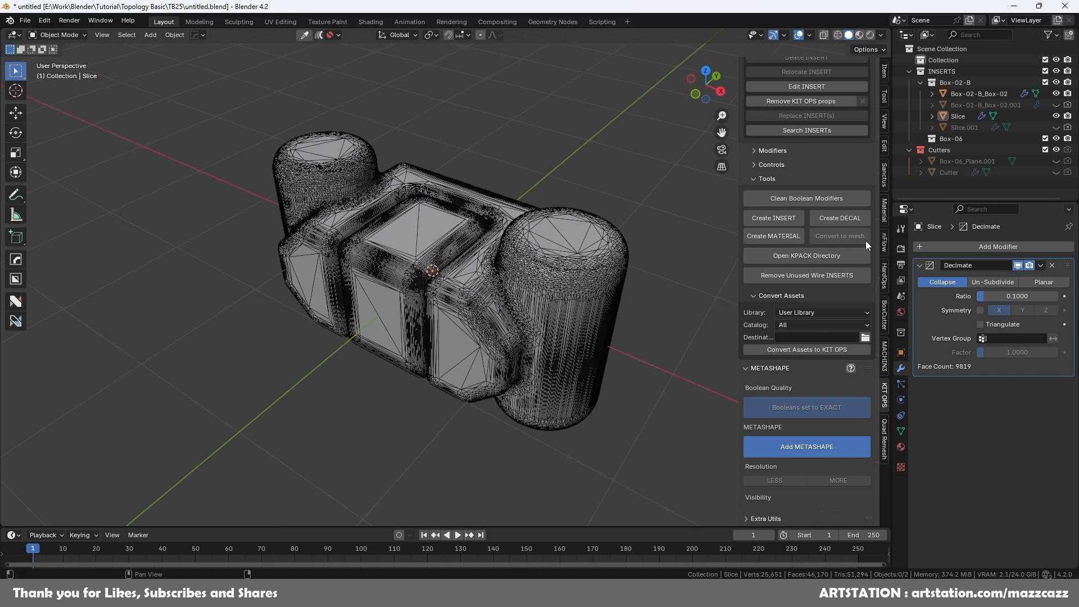
left_click(425, 235)
middle_click_drag(523, 258, 603, 269)
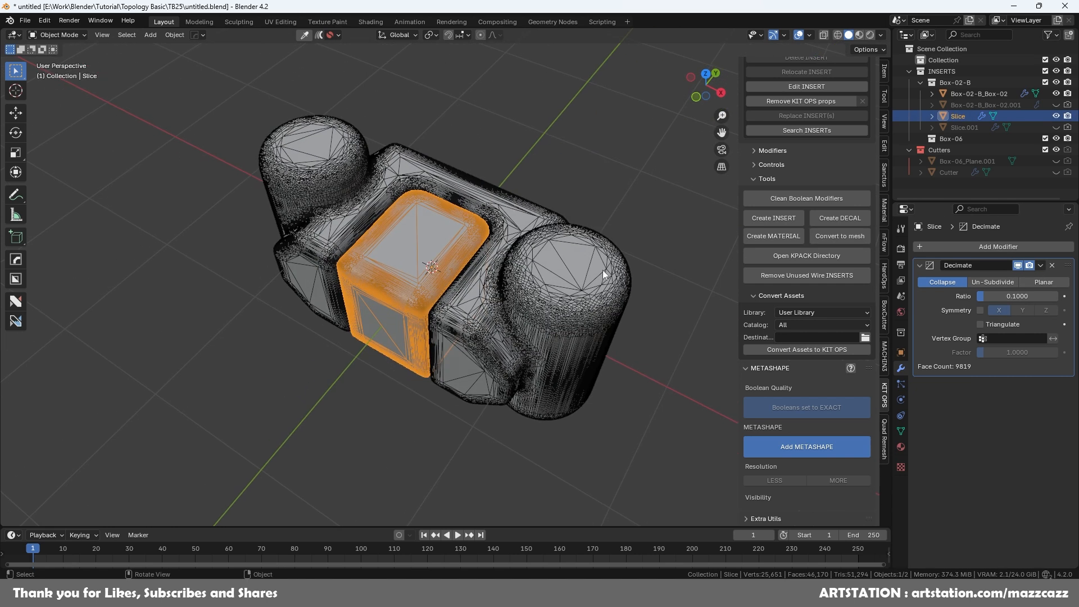
left_click(1040, 265)
left_click(615, 270)
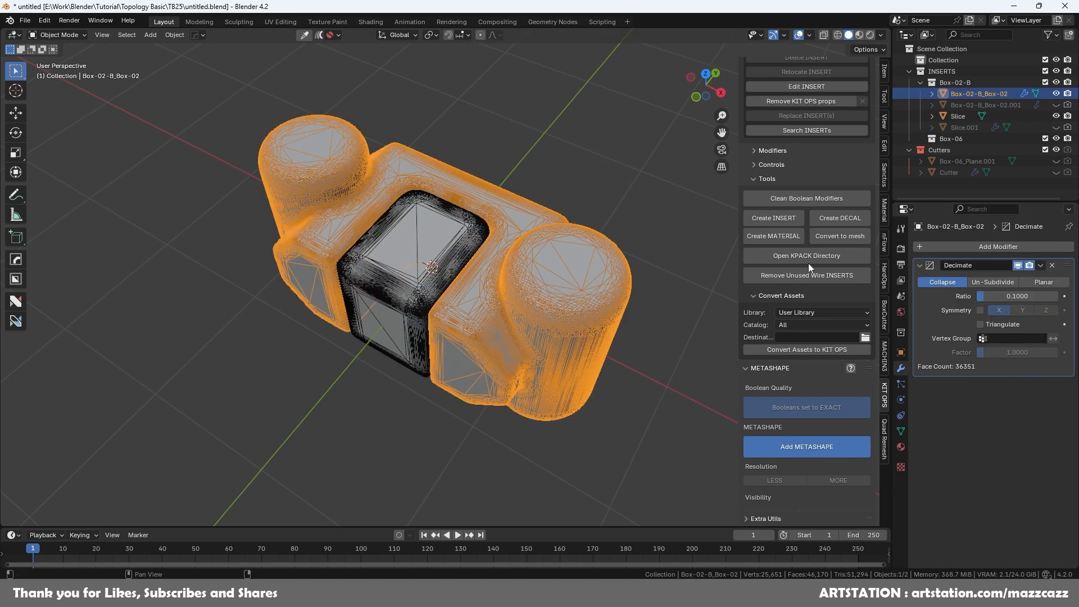
left_click(1041, 266)
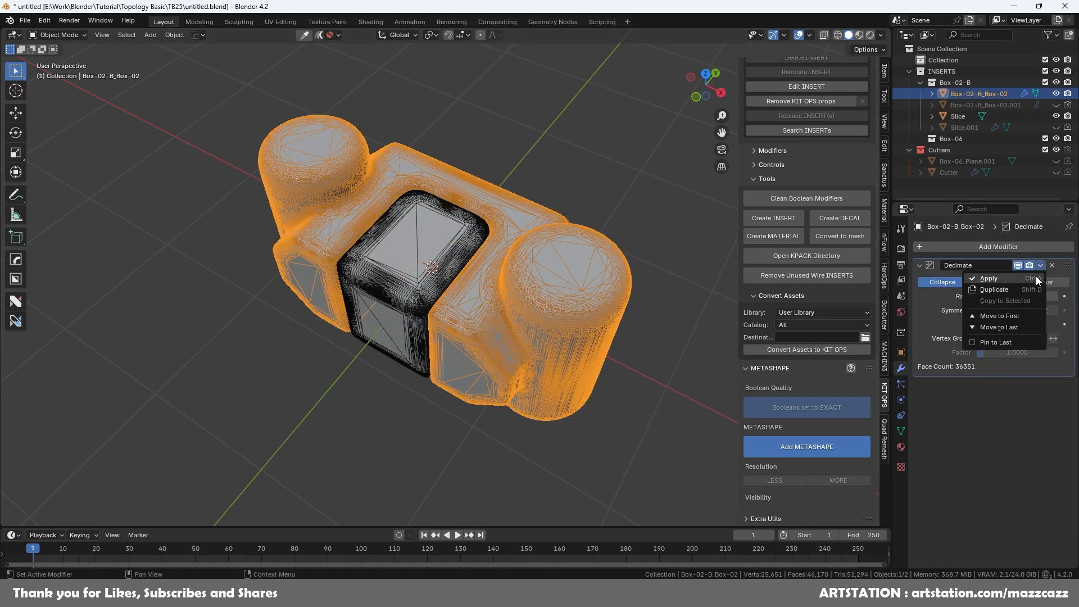
left_click(1005, 279)
Step: Turn the wireframe overlay off, deselect everything and view the smooth surfaces of the decimated parts
key("alt+v")
left_click(630, 235)
left_click(646, 190)
middle_click_drag(646, 190, 575, 317)
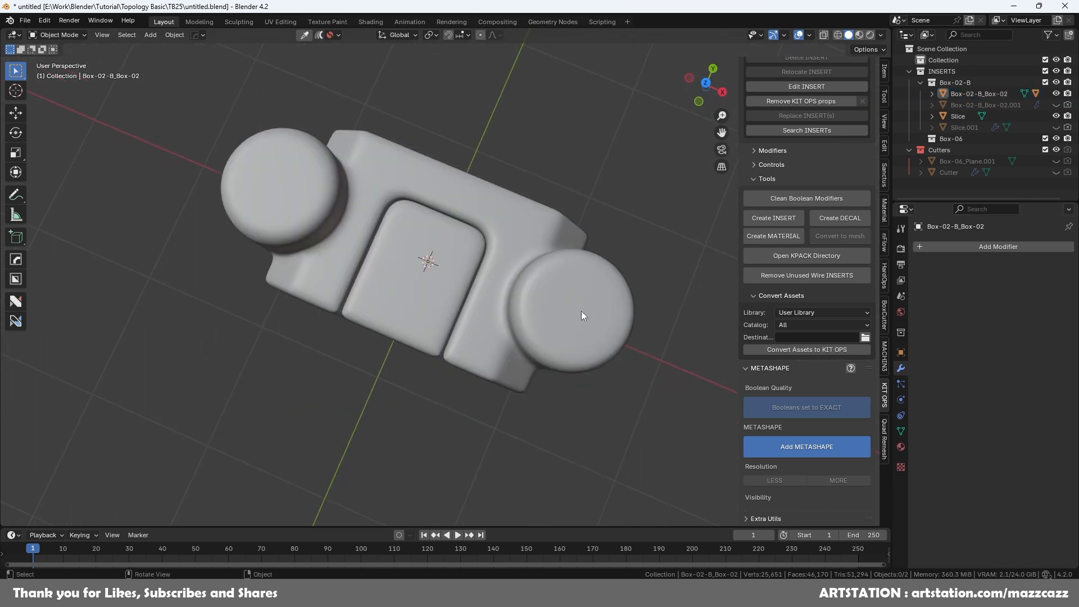
middle_click_drag(563, 309, 561, 256)
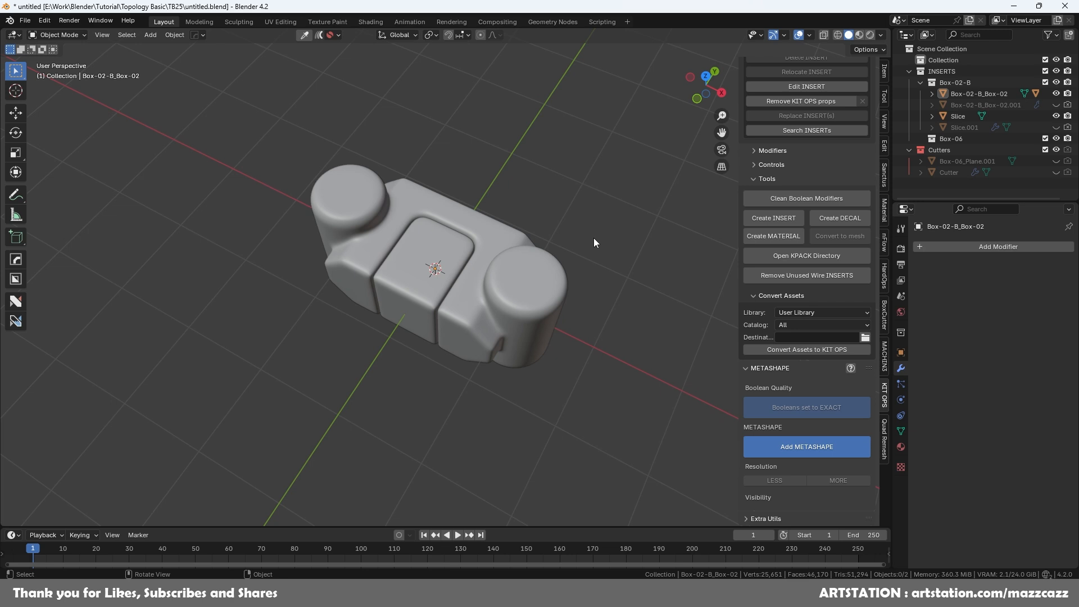
Step: Remesh the main body with Quad Remesher at a quad count of 10000, with hard edge detection by angle turned off
left_click(517, 285)
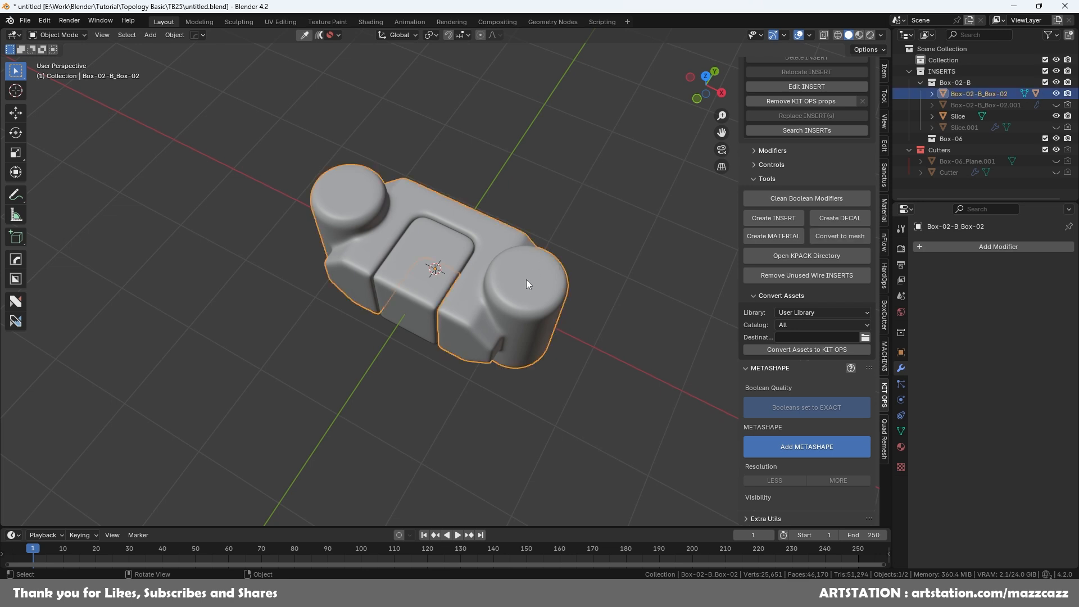
left_click(886, 443)
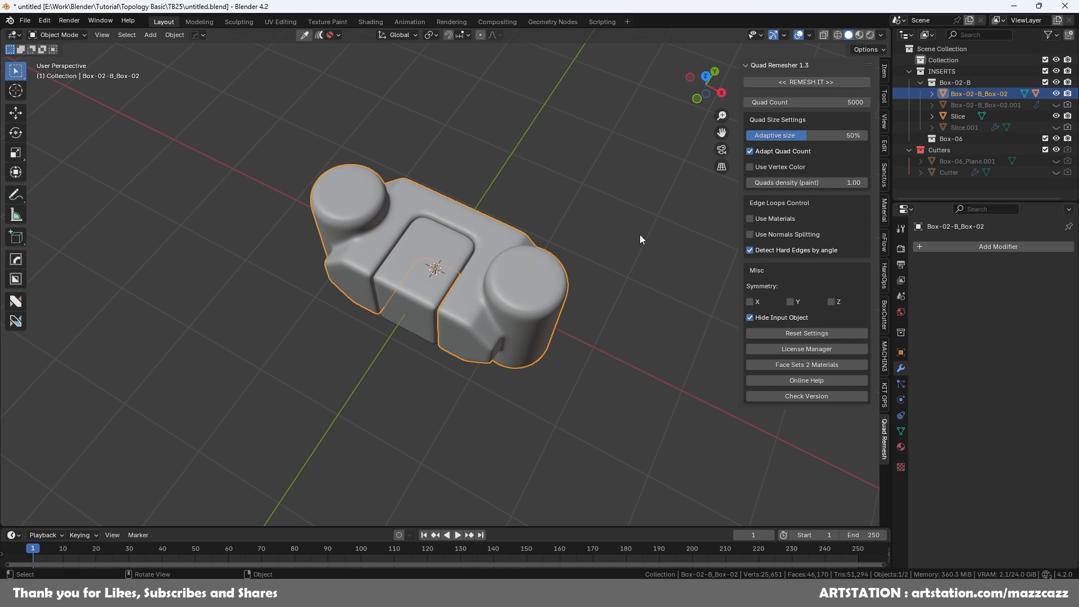
left_click(623, 212)
left_click(521, 287)
scroll(585, 253, "up", 2)
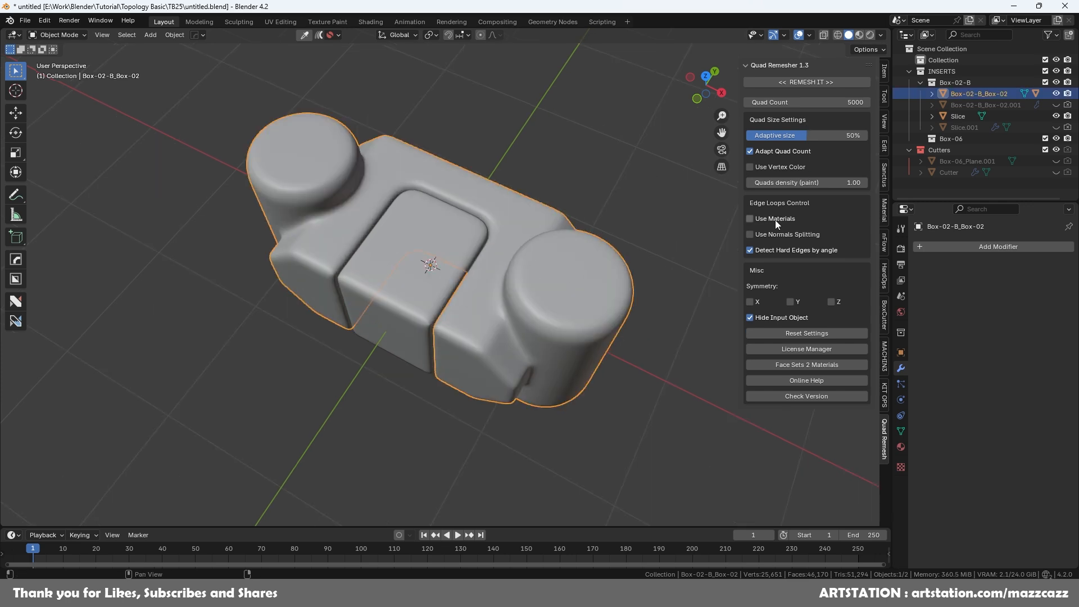
left_click(751, 251)
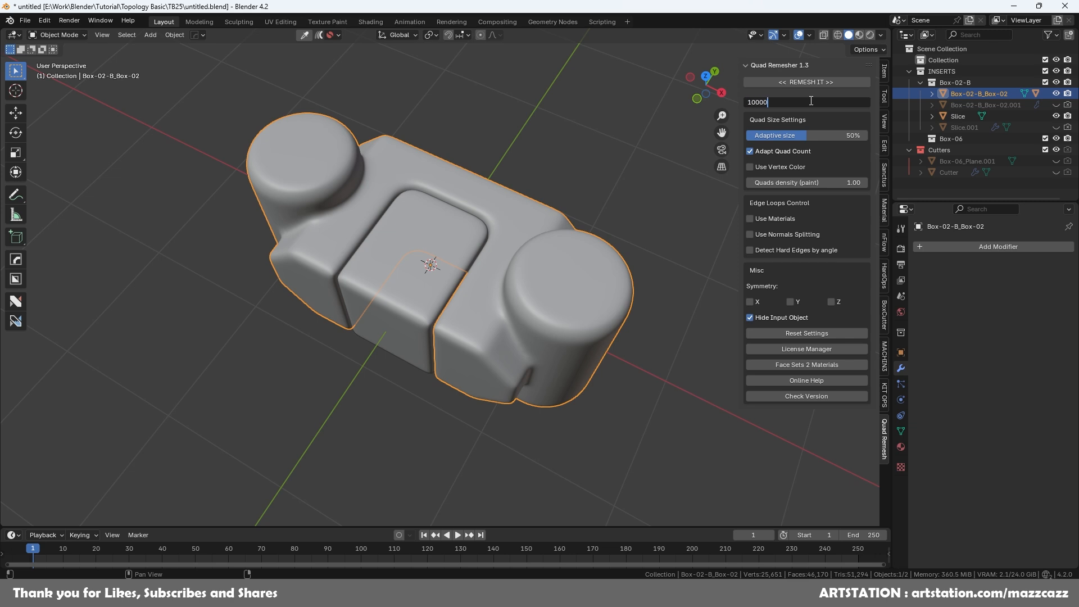
left_click(838, 82)
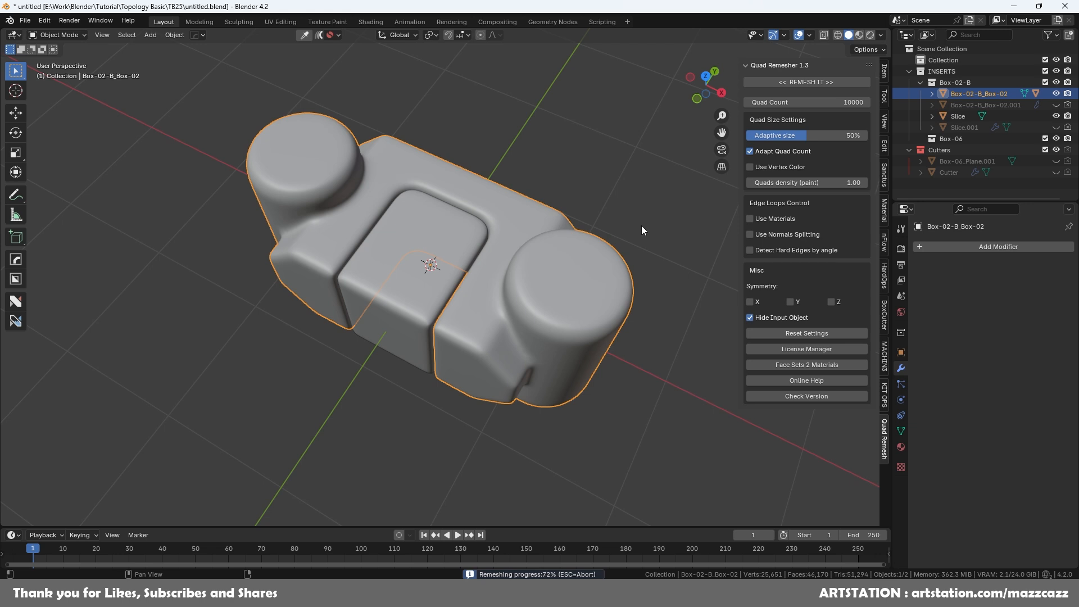
Step: Show the wireframe overlay, examine the quad flow of the remeshed main body, and hide the overlay again
key("alt+v")
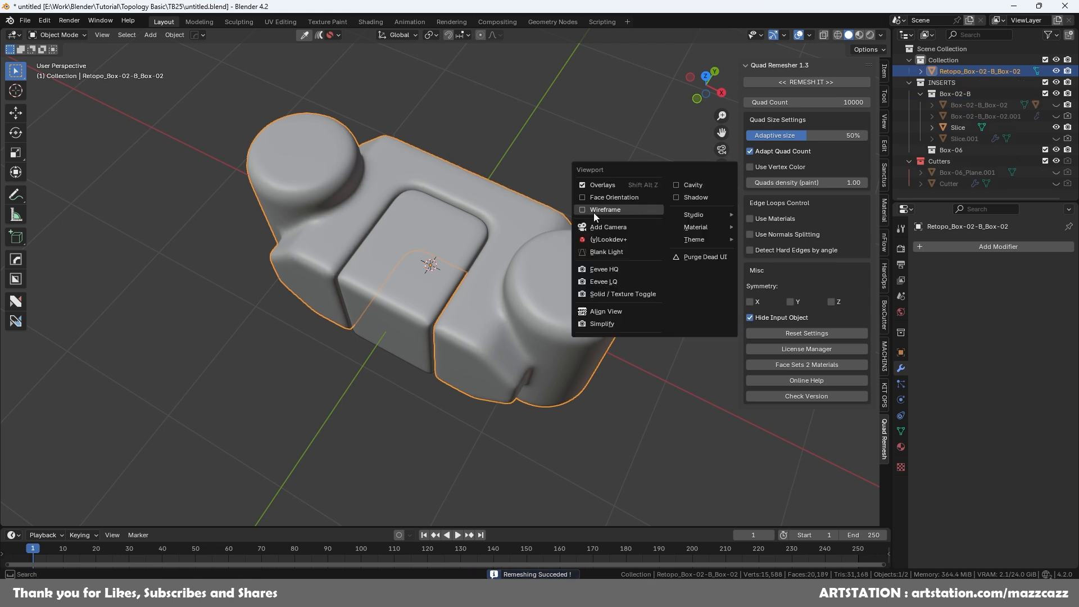
left_click(591, 209)
left_click(629, 235)
middle_click_drag(631, 240, 602, 284)
key("alt+v")
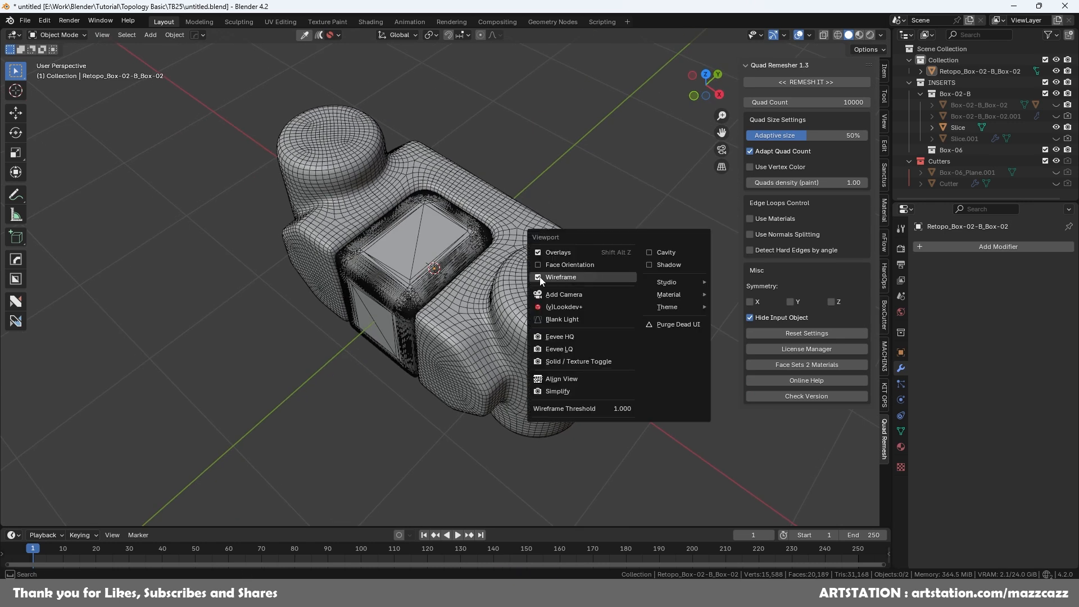
left_click(599, 276)
left_click(565, 285)
Step: Try remeshing the sliced centre piece at 10000 quads, inspect its mesh density, and undo the remesh
left_click(450, 236)
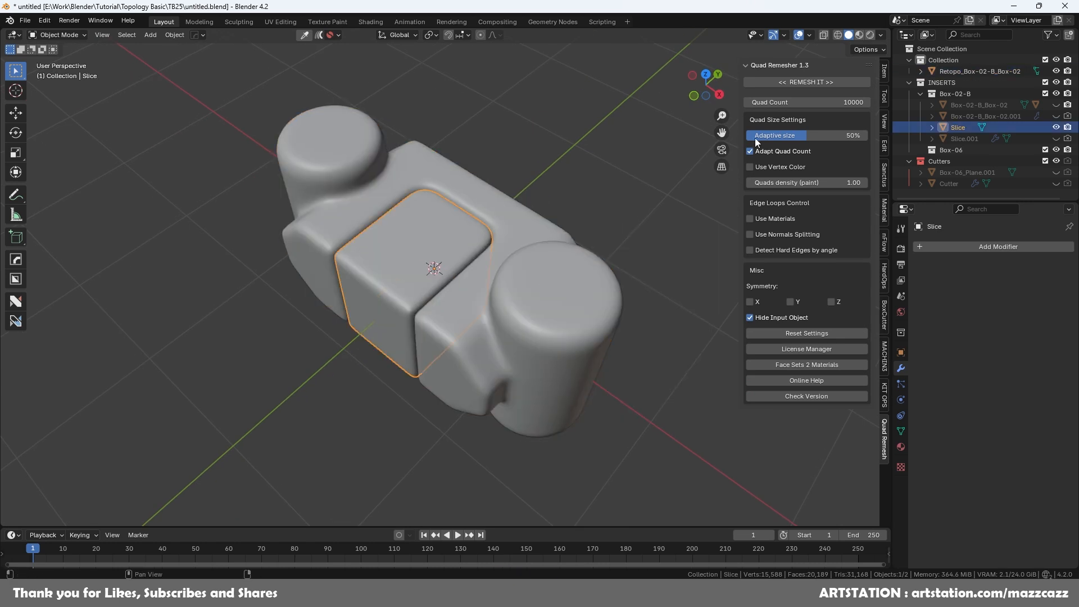
left_click(808, 82)
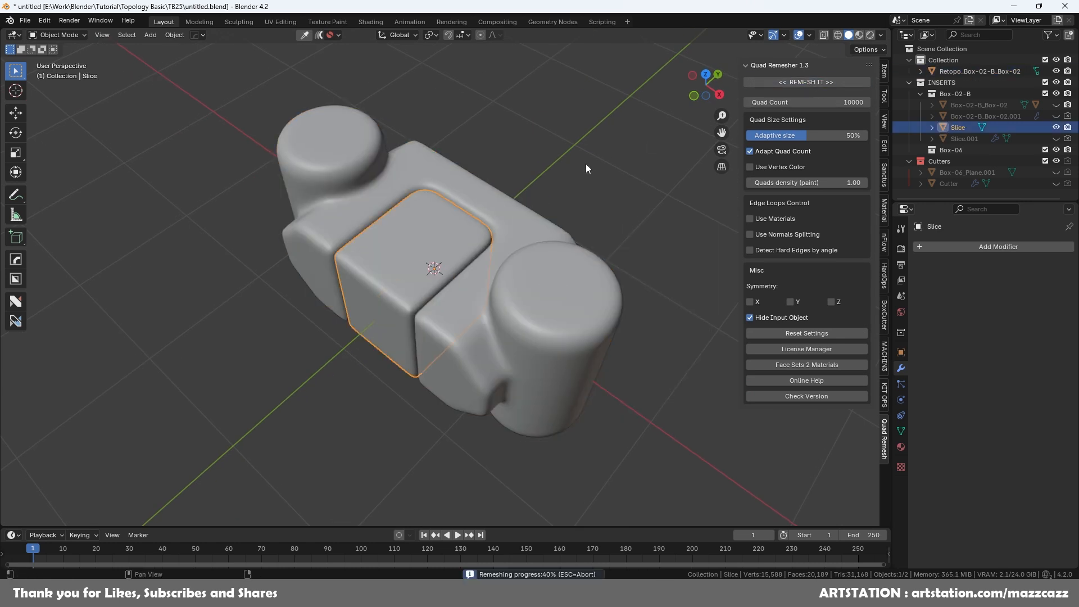
key("Tab")
middle_click_drag(573, 281, 613, 256)
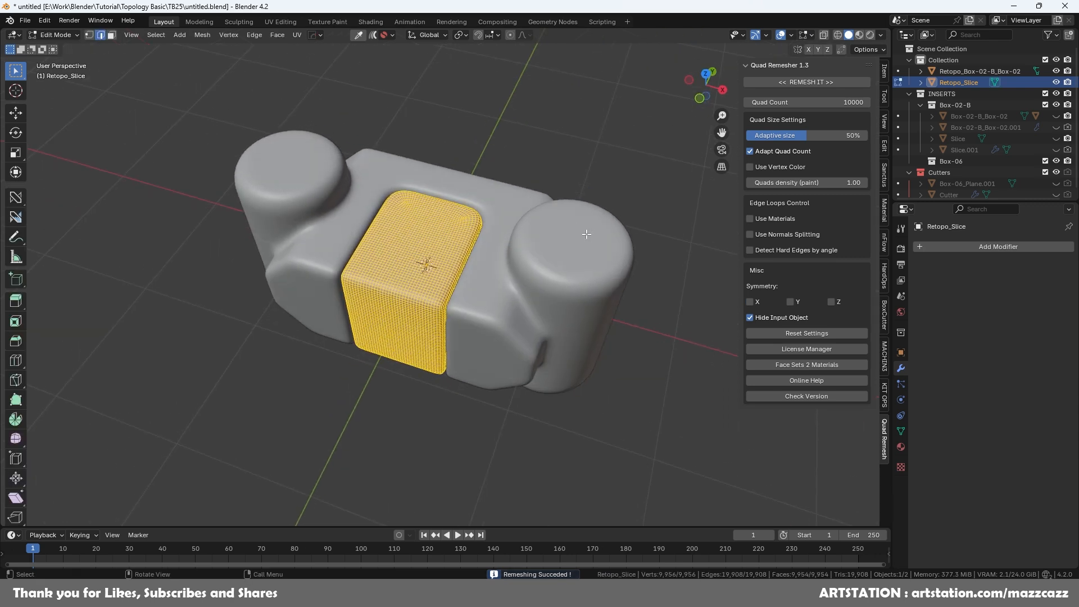
key("ctrl+z")
key("ctrl+z")
Step: Remesh the sliced centre piece with Quad Remesher at a quad count of 5000 and check the resulting mesh
key("Tab")
key("Tab")
key("Tab")
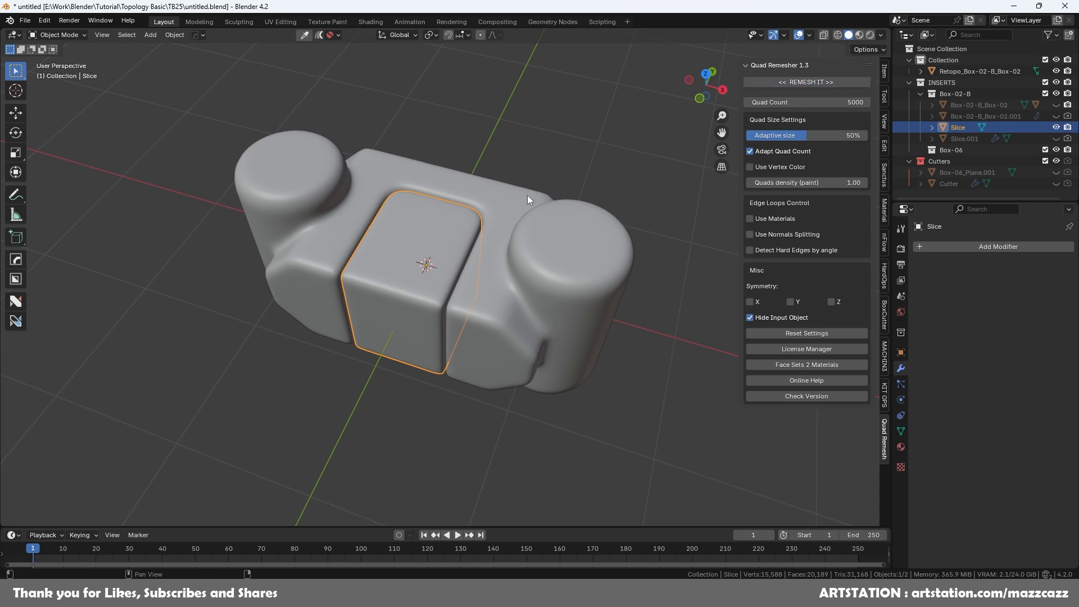
key("Tab")
key("alt+a")
key("Tab")
Step: Add a level 1 Subdivision modifier to both the remeshed main body and the remeshed centre piece
middle_click_drag(610, 350, 595, 268)
left_click(593, 254)
scroll(635, 309, "up", 3)
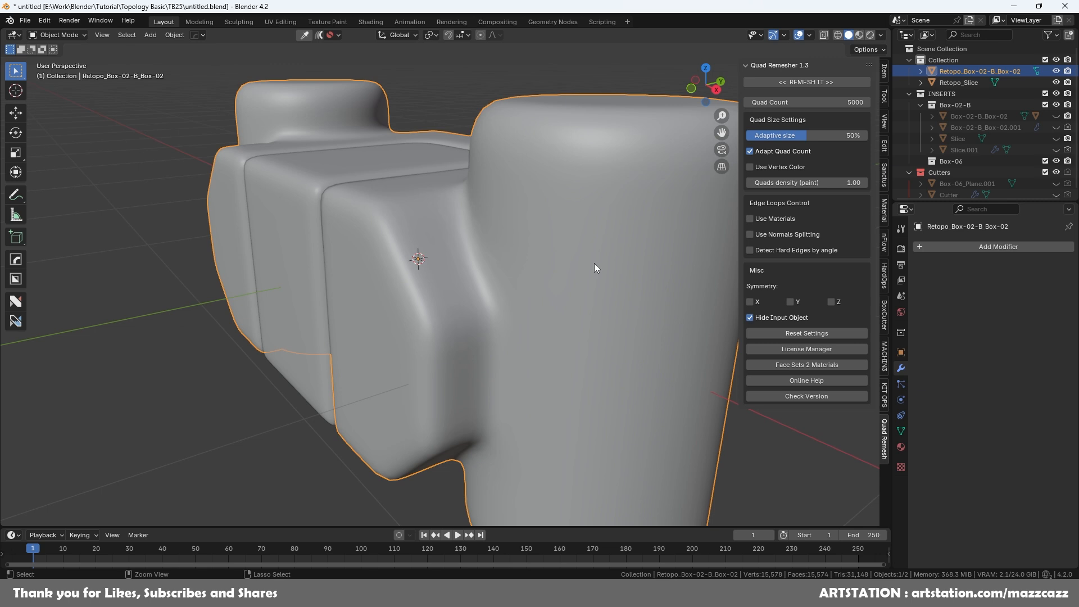
key("ctrl+1")
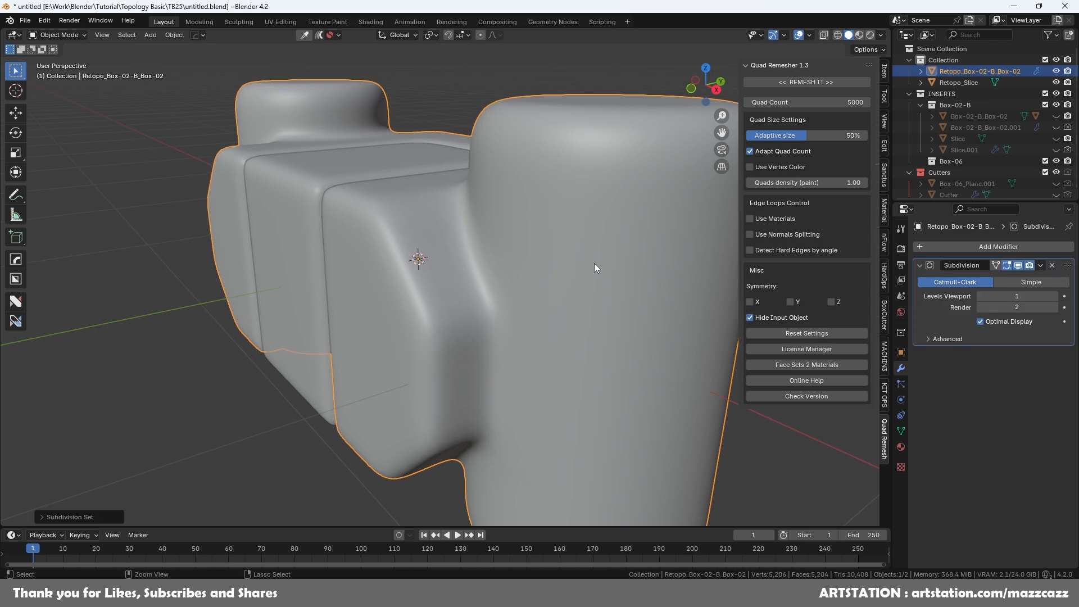
left_click(379, 172)
key("ctrl+1")
left_click(598, 217)
Step: Show the wireframe overlay and turn off Optimal Display on both Subdivision modifiers to examine the full subdivided meshes
scroll(565, 264, "down", 3)
middle_click_drag(561, 271, 631, 388)
left_click(635, 252)
key("alt+v")
left_click(554, 285)
left_click(980, 322)
left_click(459, 275)
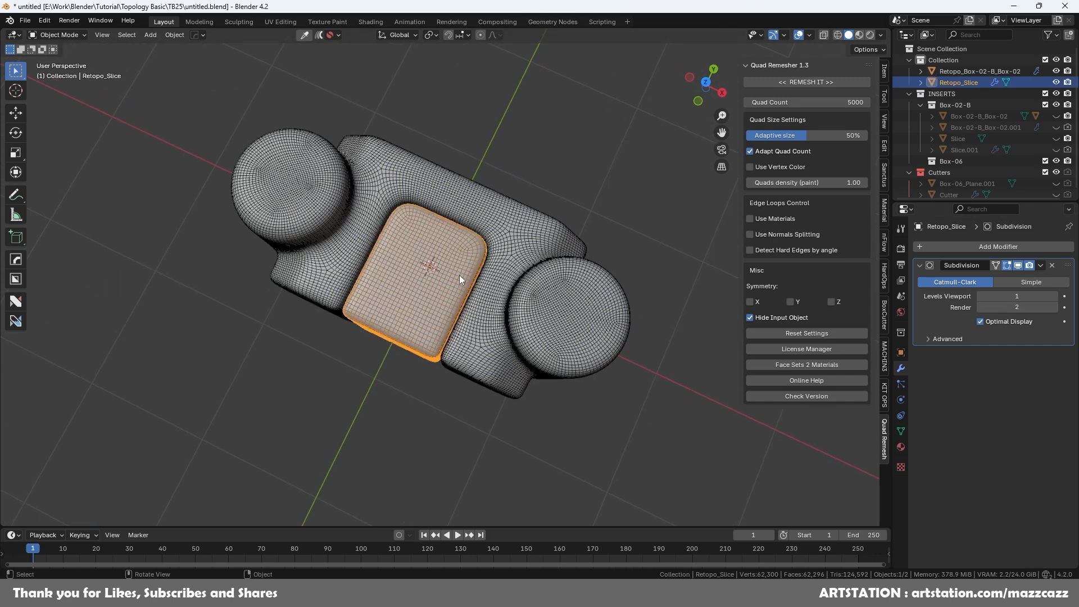
left_click(982, 321)
left_click(628, 211)
middle_click_drag(628, 211, 626, 275)
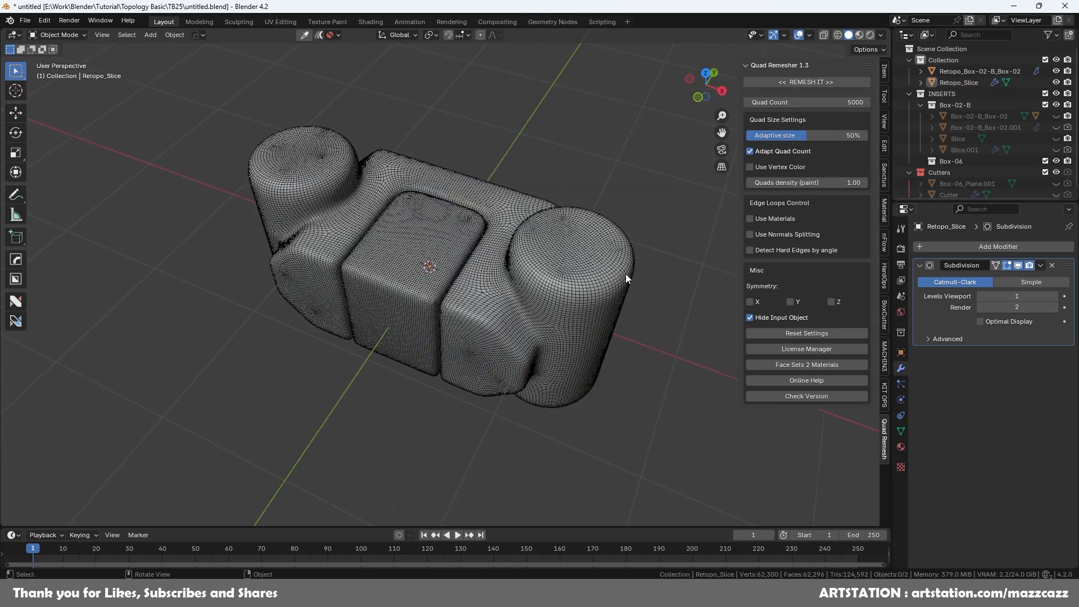
Step: Turn Optimal Display back on for both parts, hide the wireframe overlay and inspect the smooth surfaces and seams
left_click(979, 323)
left_click(569, 272)
left_click(980, 321)
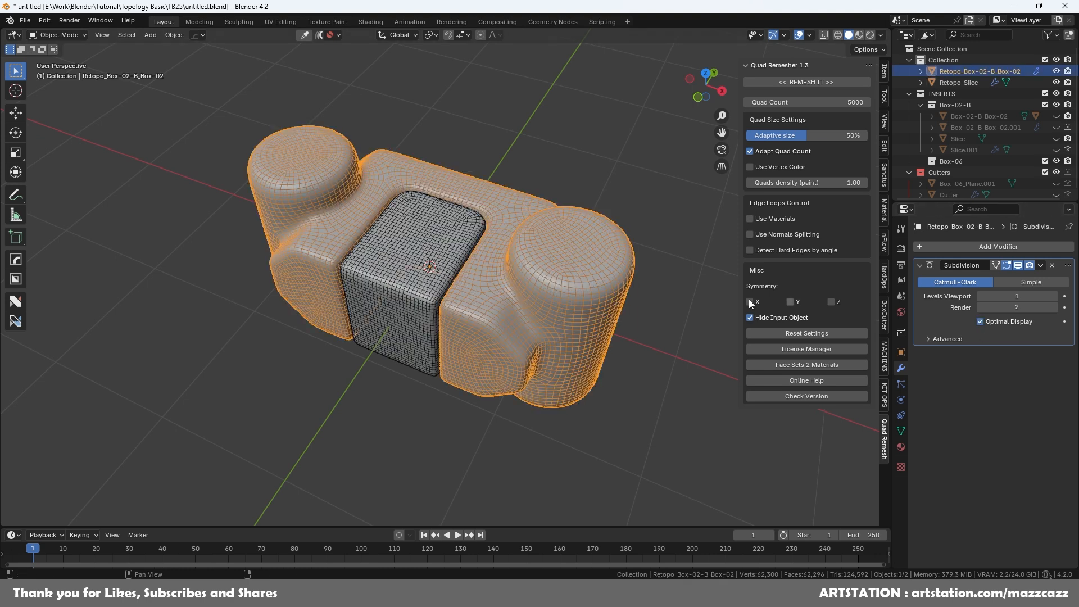
key("alt+v")
left_click(523, 284)
left_click(655, 171)
mouse_move(531, 336)
middle_mouse_down()
mouse_move(511, 254)
mouse_move(470, 200)
mouse_move(512, 163)
mouse_move(590, 278)
mouse_move(525, 363)
mouse_move(372, 324)
mouse_move(436, 227)
mouse_move(592, 288)
mouse_move(556, 399)
mouse_move(405, 308)
mouse_move(250, 298)
mouse_move(216, 313)
mouse_move(383, 358)
mouse_move(539, 333)
middle_mouse_up()
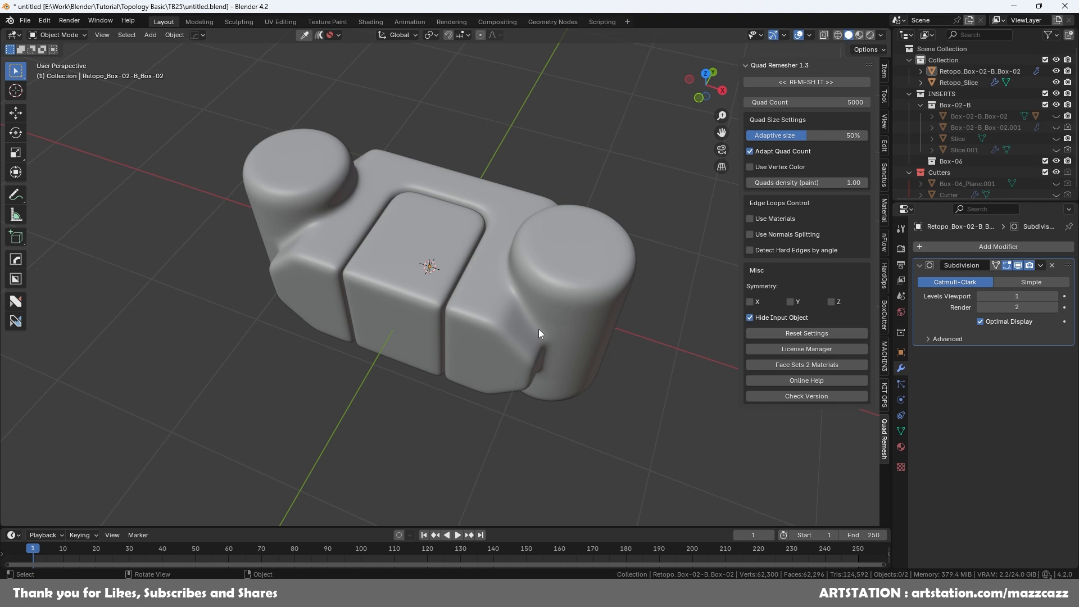
middle_click_drag(525, 271, 478, 329)
scroll(525, 265, "up", 6)
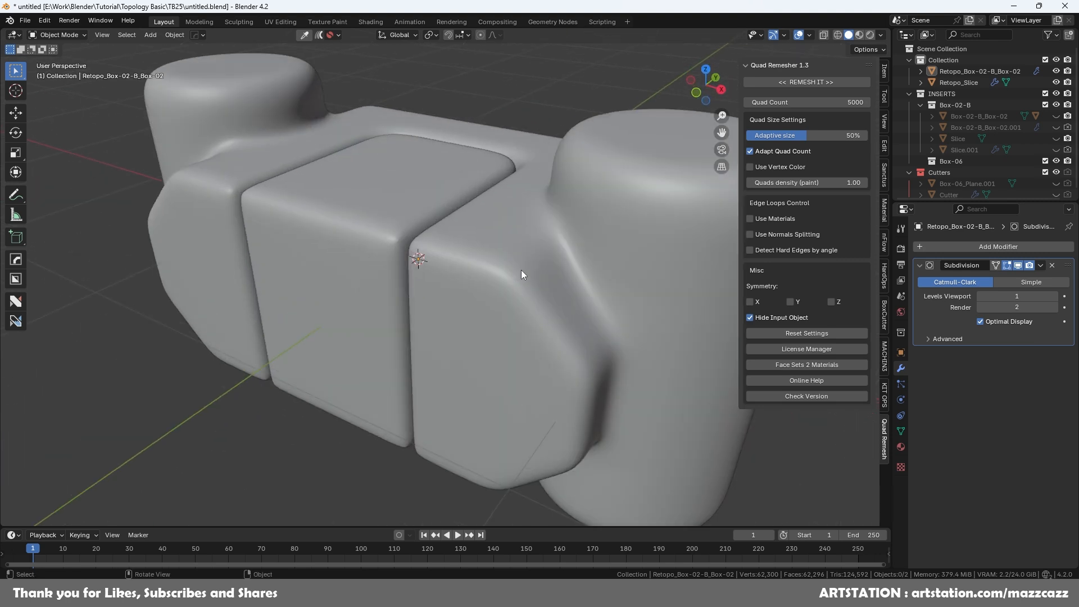
scroll(620, 197, "down", 6)
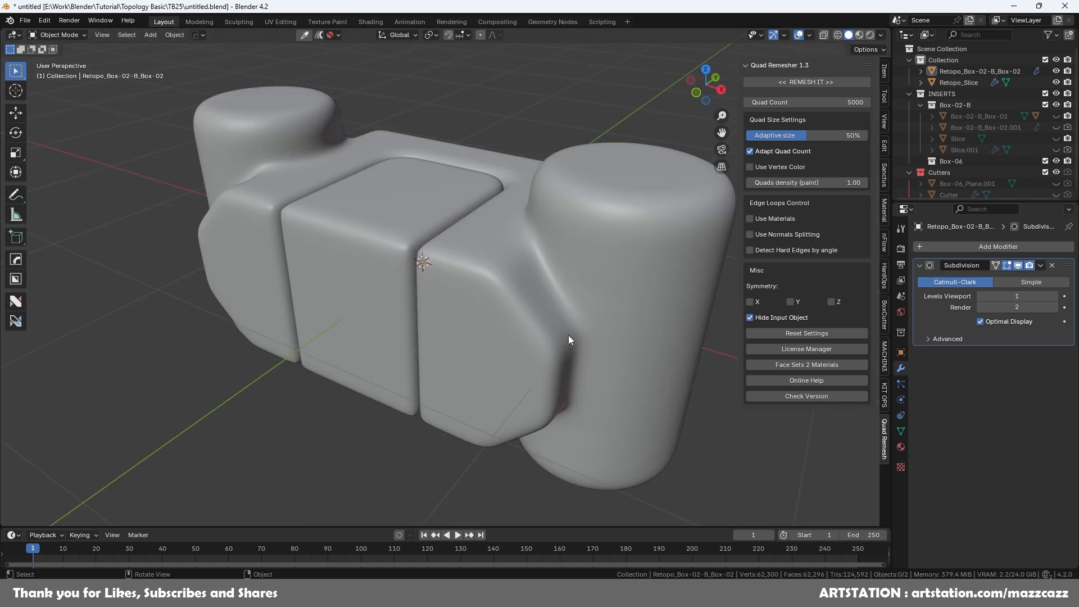
mouse_move(505, 275)
middle_mouse_down()
mouse_move(540, 356)
mouse_move(553, 293)
mouse_move(498, 173)
mouse_move(451, 248)
mouse_move(517, 289)
middle_mouse_up()
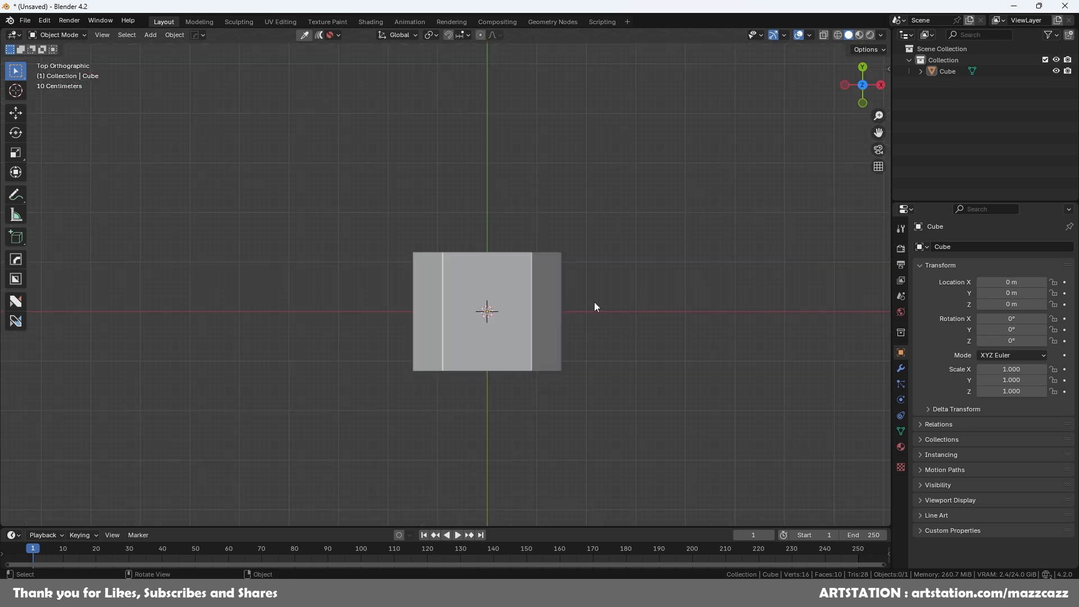
Step: Add a 16-sided cylinder to the new scene, scale it to 0.756 and move it 1.5 m along X
key("shift+a")
mouse_move(562, 302)
left_click(644, 106)
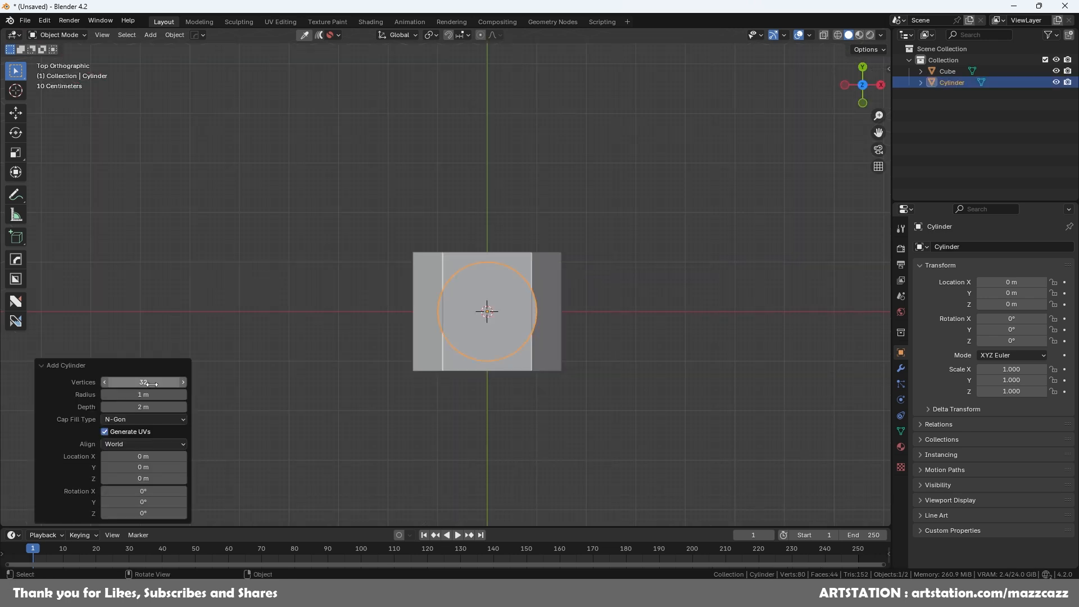
key("s")
left_click(585, 315)
key("g")
key("x")
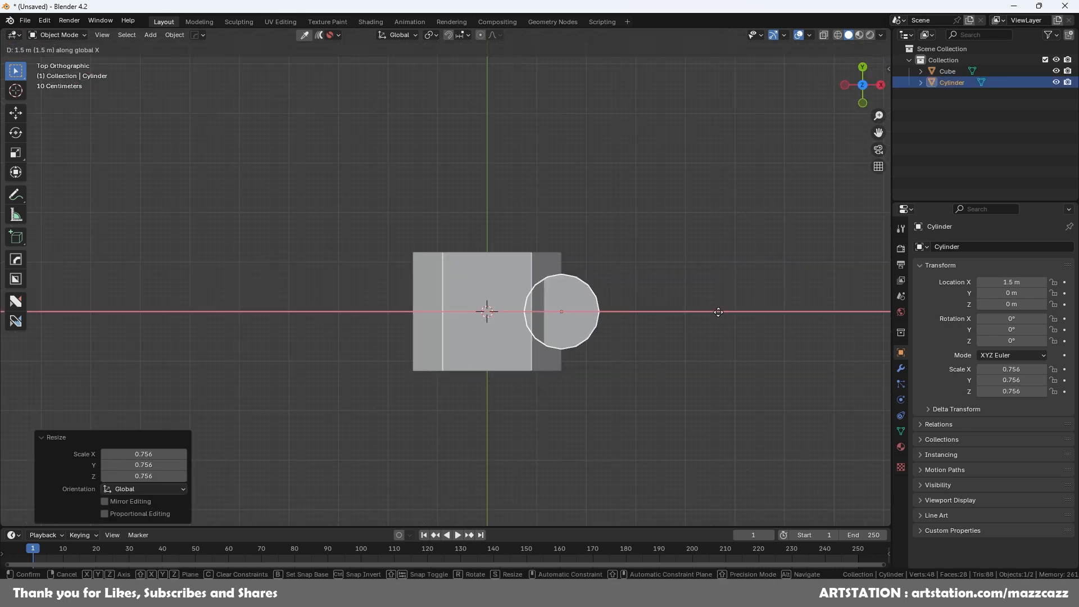
left_click(718, 312)
Step: Stretch the cylinder taller along Z and scale the block to 1.337 along Y
middle_click_drag(719, 312, 619, 276)
key("s")
key("z")
left_click(677, 325)
middle_click_drag(677, 325, 486, 264)
left_click(571, 325)
key("s")
key("y")
left_click(617, 316)
Step: Bevel the block's lengthwise corner edges with 3 segments
middle_click_drag(554, 272, 564, 260)
key("Tab")
left_click(501, 252)
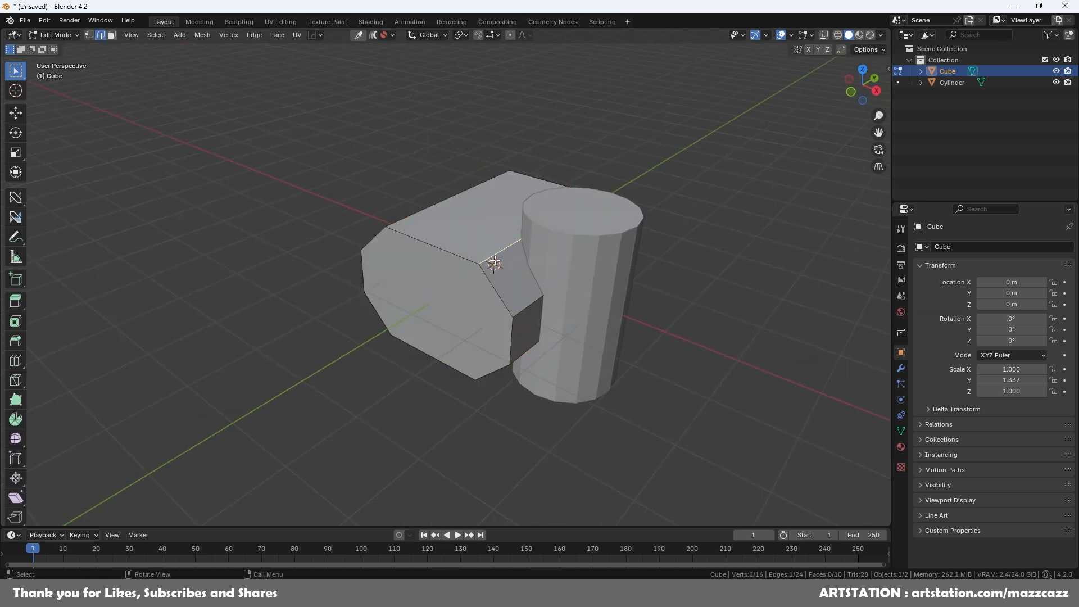
left_click(527, 307, "shift")
key("ctrl+b")
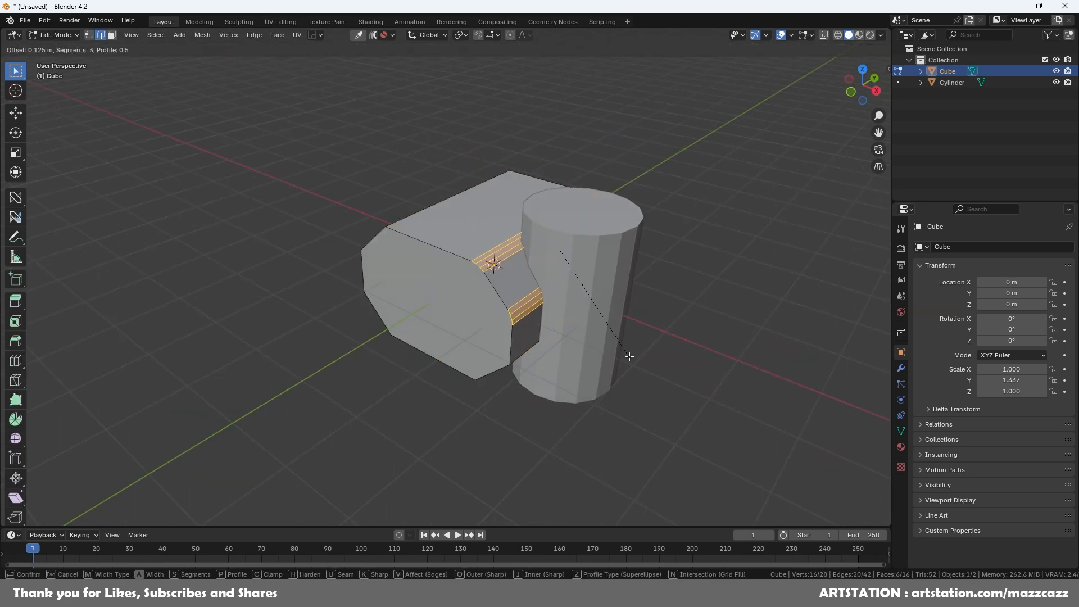
left_click(629, 357)
middle_click_drag(629, 357, 652, 253)
key("Tab")
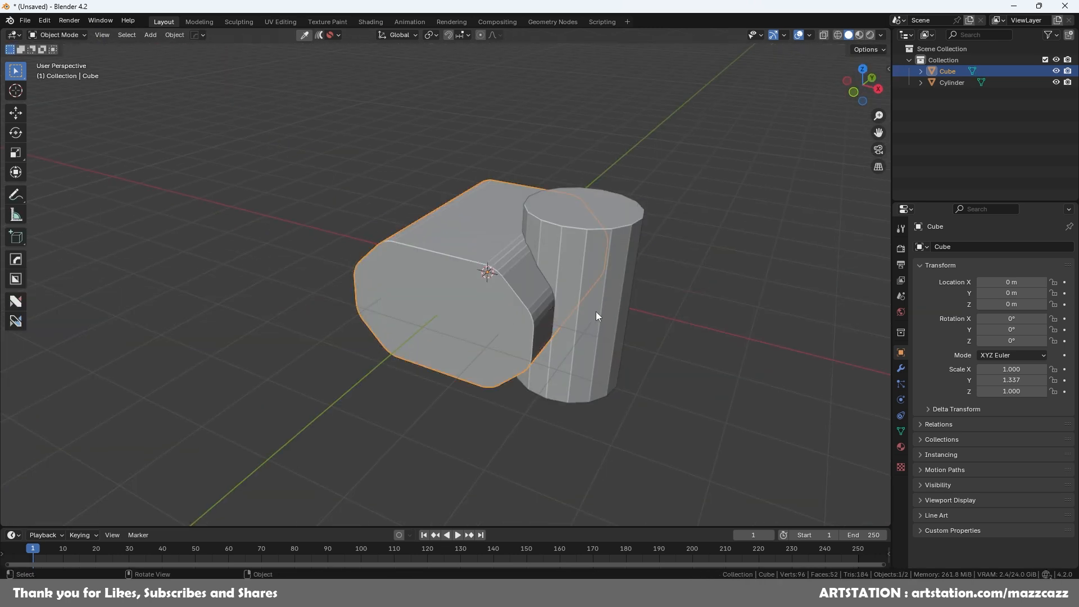
Step: Reposition the cylinder along X so that it partly overlaps the block's side
middle_click_drag(596, 311, 725, 353)
left_click(557, 343)
key("g")
key("x")
left_click(694, 313)
Step: Join the cylinder to the block with a HardOps Boolean union and apply the Boolean
left_click(512, 309, "shift")
key("q")
left_click(512, 319)
left_click(635, 286)
key("q")
left_click(697, 397)
Step: Start editing the joined mesh in vertex mode, activate the join, merge and dissolve edit tool, and adjust the snapping options
key("Tab")
left_click(618, 354)
key("3")
middle_click_drag(619, 359, 631, 294)
scroll(631, 294, "up", 2)
key("1")
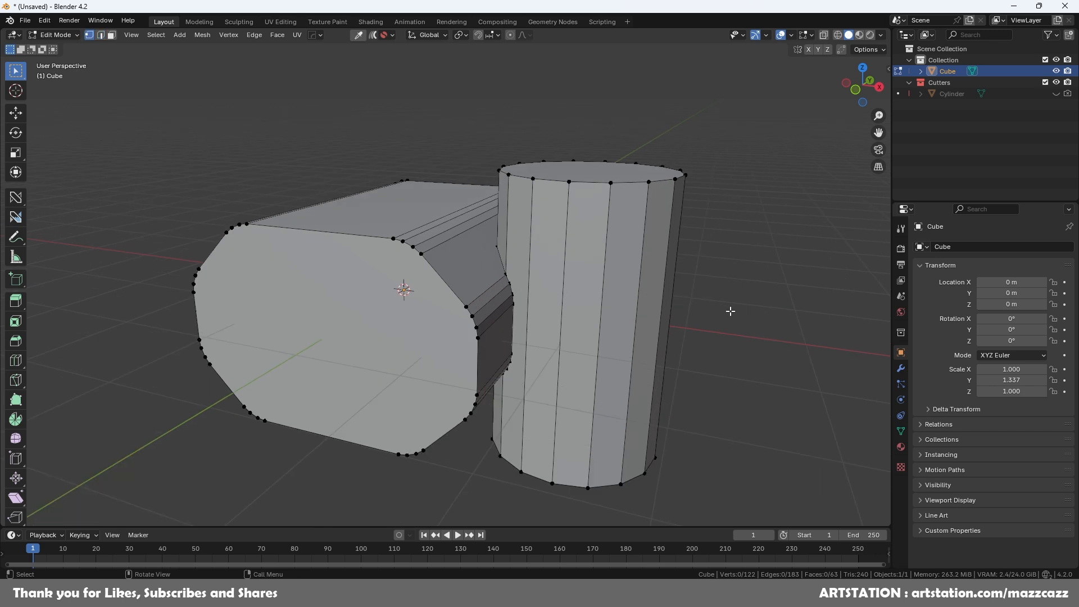
middle_click_drag(730, 311, 750, 320)
scroll(607, 320, "up", 1)
key("alt+w")
key("ctrl+r")
right_click(571, 289)
left_click(493, 35)
left_click(517, 144)
Step: Add three loop cuts around the cylinder, each slid level with the vertices where it meets the block
key("ctrl+r")
left_click(544, 318)
left_click(535, 316)
middle_click_drag(536, 316, 539, 287)
key("ctrl+r")
left_click(528, 290)
left_click(529, 275)
key("ctrl+r")
left_click(549, 239)
left_click(528, 267)
Step: Symmetrize the mesh to mirror the new loop cuts and create a matching cylinder on the block's opposite side
key("alt+x")
scroll(585, 360, "down", 2)
key("alt+x")
middle_click_drag(765, 360, 611, 402)
left_click(507, 318)
right_click(507, 318)
left_click(689, 317)
Step: Add three loop cuts across the block's body in line with the cylinder junction vertices, and symmetrize the mesh again
key("ctrl+r")
left_click(490, 256)
right_click(490, 257)
key("ctrl+r")
left_click(502, 331)
left_click(505, 291)
key("ctrl+r")
left_click(520, 357)
left_click(529, 322)
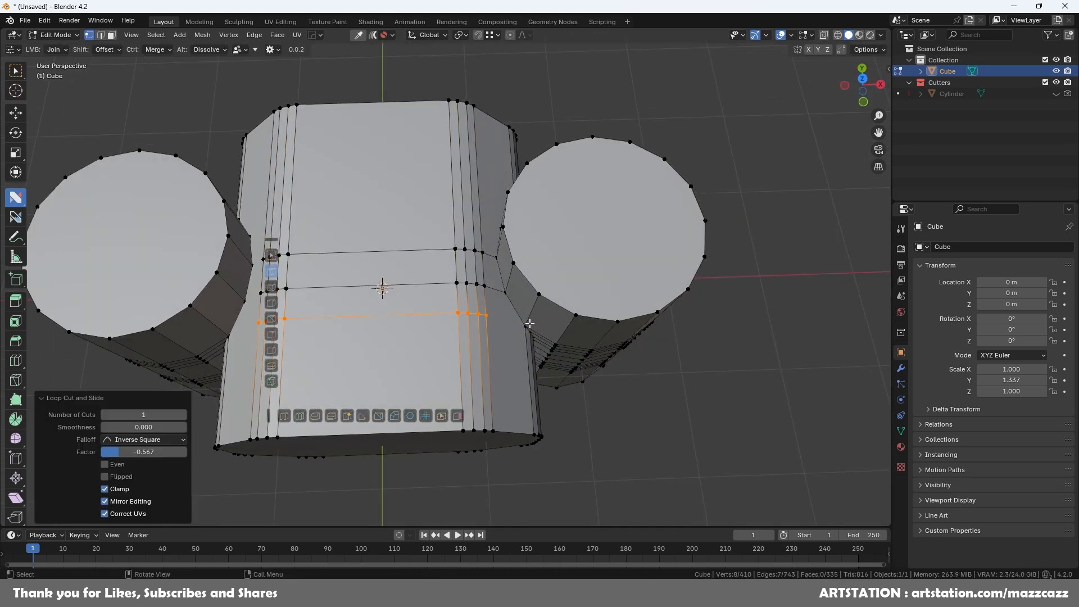
middle_click_drag(708, 329, 632, 337)
key("alt+x")
Step: Select two edge loops beside the cylinder junction in edge mode and clean them up
middle_click_drag(598, 402, 518, 340)
key("2")
left_click(511, 313, "alt")
left_click(510, 328, "alt+shift")
right_click(466, 440)
left_click(458, 554)
Step: Symmetrize the mesh along X from + to -, and repeat the symmetrize across another axis
middle_click_drag(484, 394, 589, 359)
key("alt+x")
key("ctrl+r")
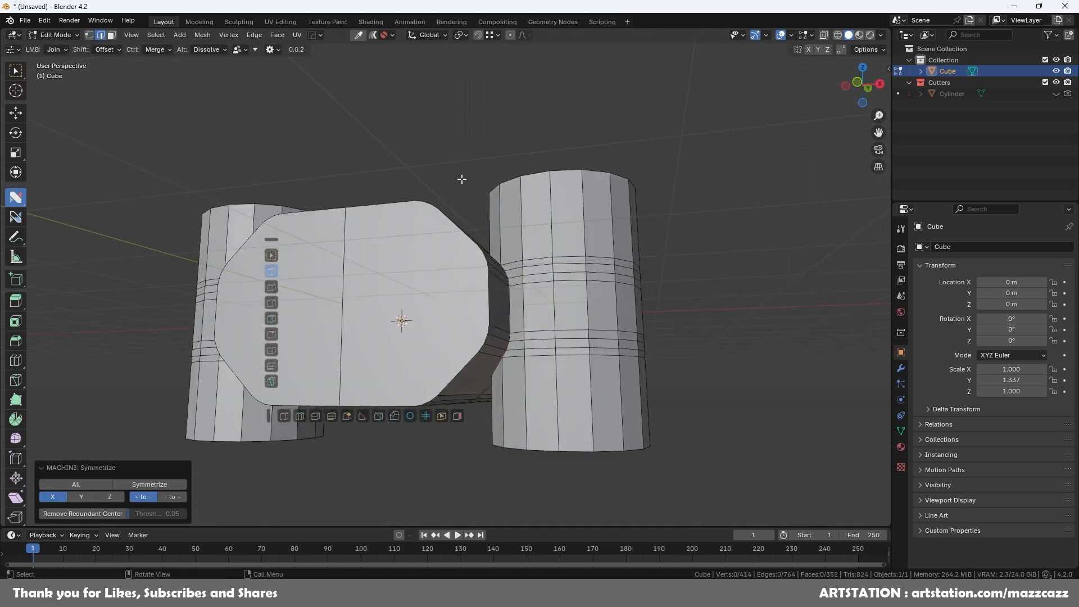
key("alt+x")
Step: Bevel the edge loop at the junction between the block and the cylinder with three segments
middle_click_drag(514, 298, 630, 410)
left_click(534, 332, "alt")
middle_click_drag(535, 332, 610, 380)
key("ctrl+b")
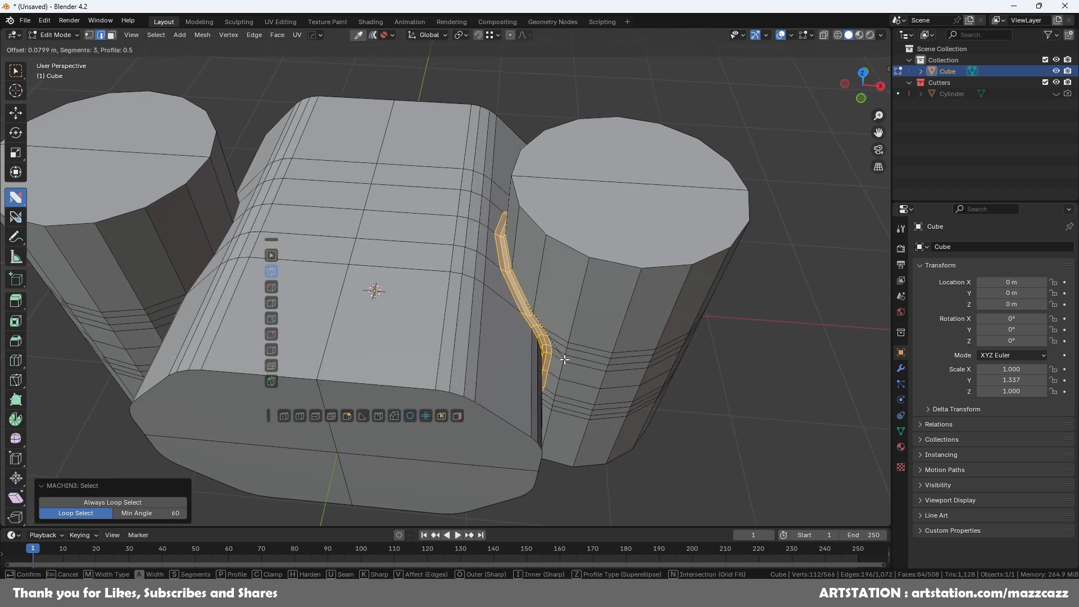
left_click(593, 386)
Step: Set the junction bevel's width to 0.1 m and symmetrize the mesh
middle_click_drag(593, 386, 329, 417)
middle_click_drag(509, 280, 487, 344)
left_click(106, 417)
double_click(118, 342)
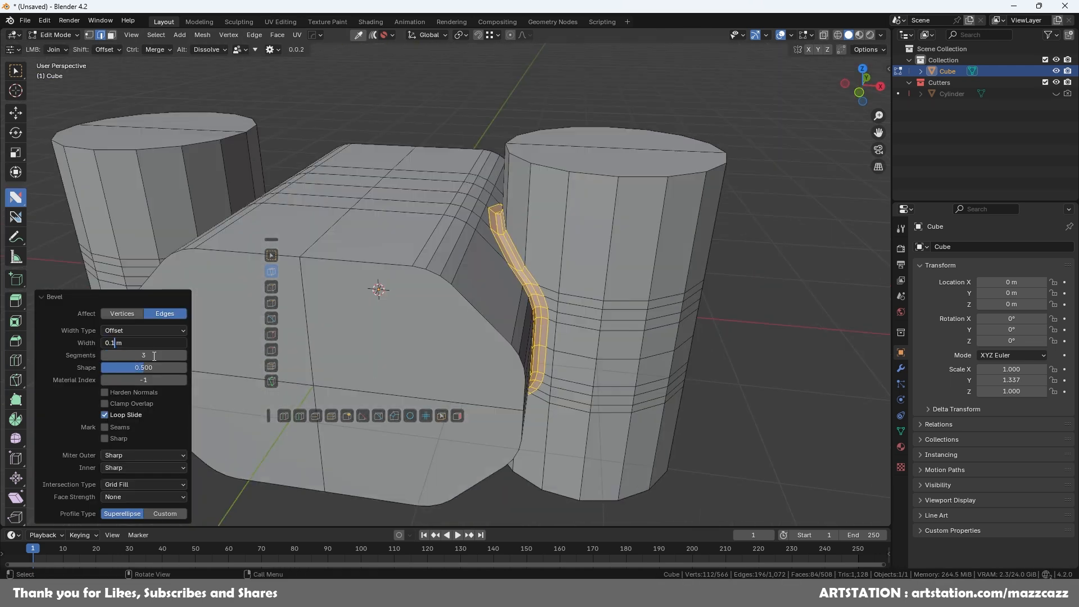
left_click(129, 493)
key("alt+x")
middle_click_drag(388, 315, 419, 352)
middle_click_drag(534, 354, 482, 355)
Step: Inset the block's front end faces by about 0.19 m and move the inset faces along Y
key("3")
left_click(350, 354)
right_click(350, 353)
key("Tab")
key("Tab")
left_click_drag(315, 322, 365, 362)
key("i")
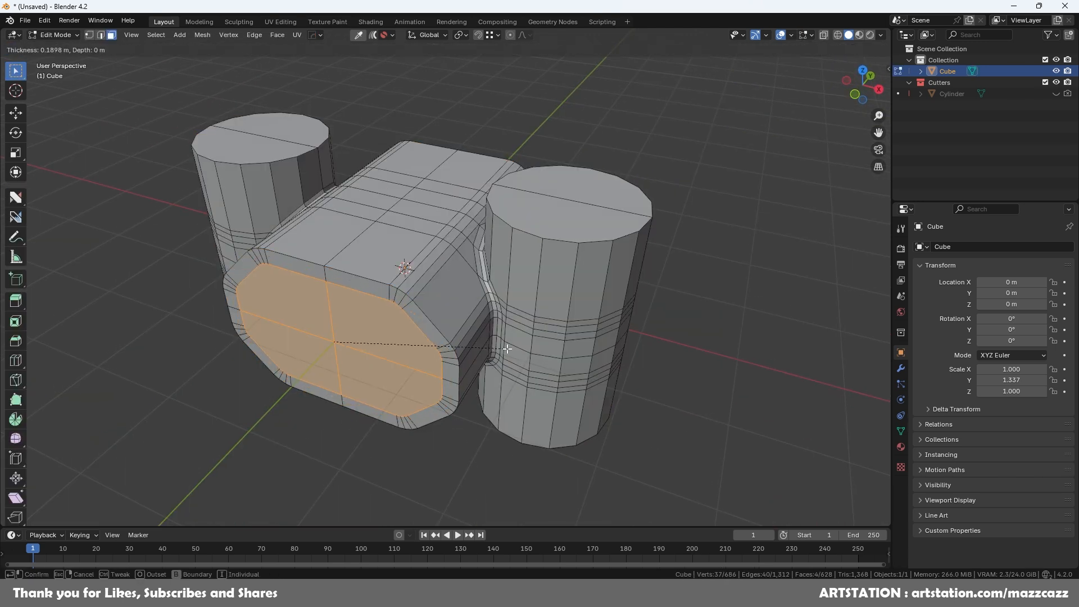
left_click(507, 349)
key("g")
key("y")
left_click(497, 358)
Step: Inset the front end faces again, extrude them into the block to form a hollow opening, and scale them
key("i")
left_click(491, 355)
key("e")
left_click(499, 348)
key("s")
middle_click_drag(476, 346, 454, 332)
left_click(427, 296)
Step: Bevel an edge loop around the block's front opening and symmetrize the mesh
key("Tab")
left_click(443, 352, "alt")
key("ctrl+b")
left_click(458, 371)
middle_click_drag(444, 387, 408, 388)
key("alt+x")
Step: Bevel another edge loop of the block's opening and symmetrize the mesh again
key("Tab")
left_click(506, 416, "shift")
right_click(518, 433)
left_click(518, 436)
middle_click_drag(518, 433, 412, 270)
left_click(559, 450, "alt")
key("Tab")
left_click(554, 433, "alt")
key("ctrl+b")
key("alt+x")
Step: Add a loop cut to the block near its opening and symmetrize the mesh across two axes
middle_click_drag(459, 347, 560, 396)
middle_click_drag(478, 312, 528, 374, "shift")
scroll(529, 373, "up", 3)
key("Tab")
key("ctrl+r")
left_click(544, 391)
left_click(603, 341)
key("alt+x")
middle_click_drag(364, 364, 485, 362)
key("alt+x")
Step: Add two centred loop cuts across the block's body and symmetrize the mesh
key("ctrl+r")
scroll(484, 365, "up", 1)
left_click(485, 364)
right_click(485, 365)
scroll(489, 364, "down", 4)
left_click(630, 362)
middle_click_drag(624, 360, 670, 372)
scroll(613, 318, "up", 4)
key("alt+x")
scroll(670, 373, "down", 5)
middle_click_drag(562, 365, 617, 339)
scroll(528, 290, "up", 6)
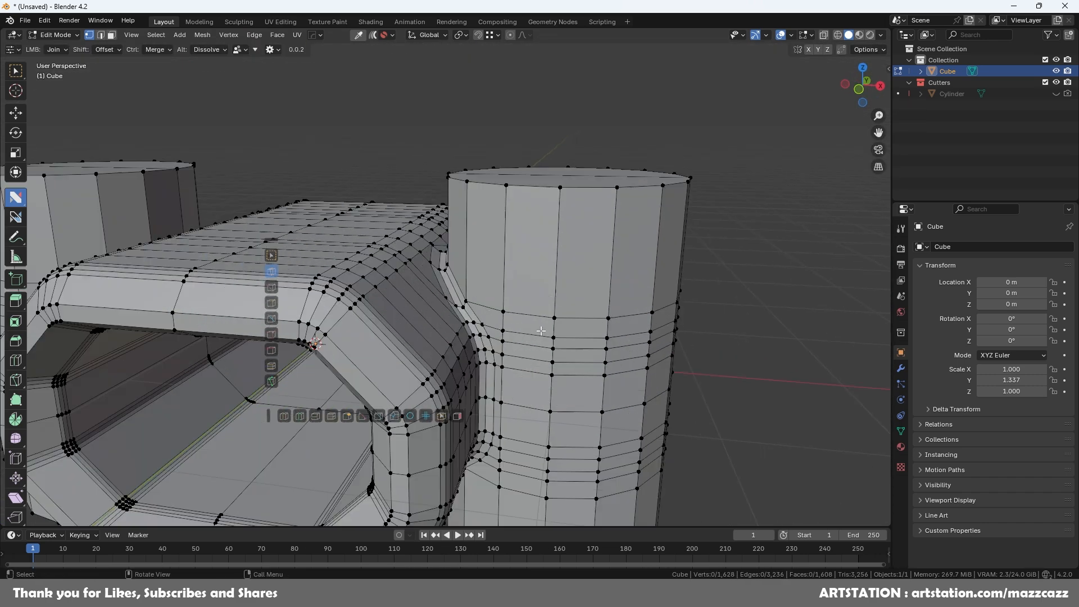
Step: Add three loop cuts around the cylinder's upper section and another farther down, and symmetrize along X from + to -
middle_click_drag(440, 250, 458, 224)
key("ctrl+r")
scroll(460, 218, "up", 2)
left_click(461, 217)
right_click(461, 218)
key("ctrl+r")
left_click(567, 484)
right_click(568, 484)
key("alt+x")
middle_click_drag(562, 315, 495, 315)
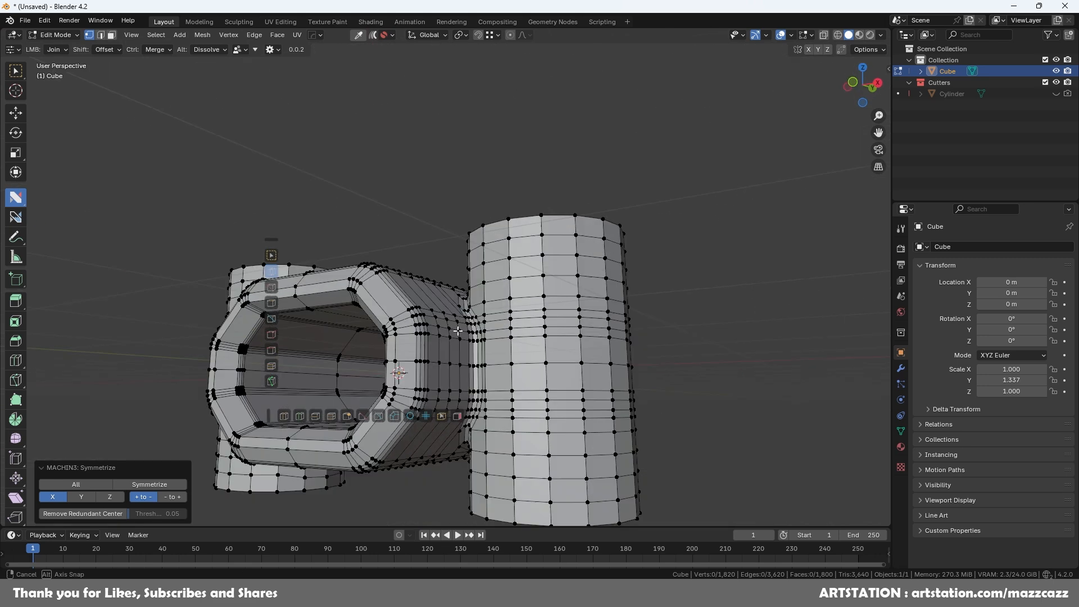
Step: Add a centred loop cut on the block's side beside the cylinder junction and symmetrize the mesh
scroll(449, 332, "up", 5)
key("ctrl+r")
left_click(436, 335)
right_click(436, 336)
key("alt+x")
scroll(449, 331, "down", 5)
Step: Try scaling the two top faces of the cylinder and raising them about 0.08 m along Z
key("2")
middle_click_drag(629, 448, 742, 246)
key("3")
key("ctrl+space")
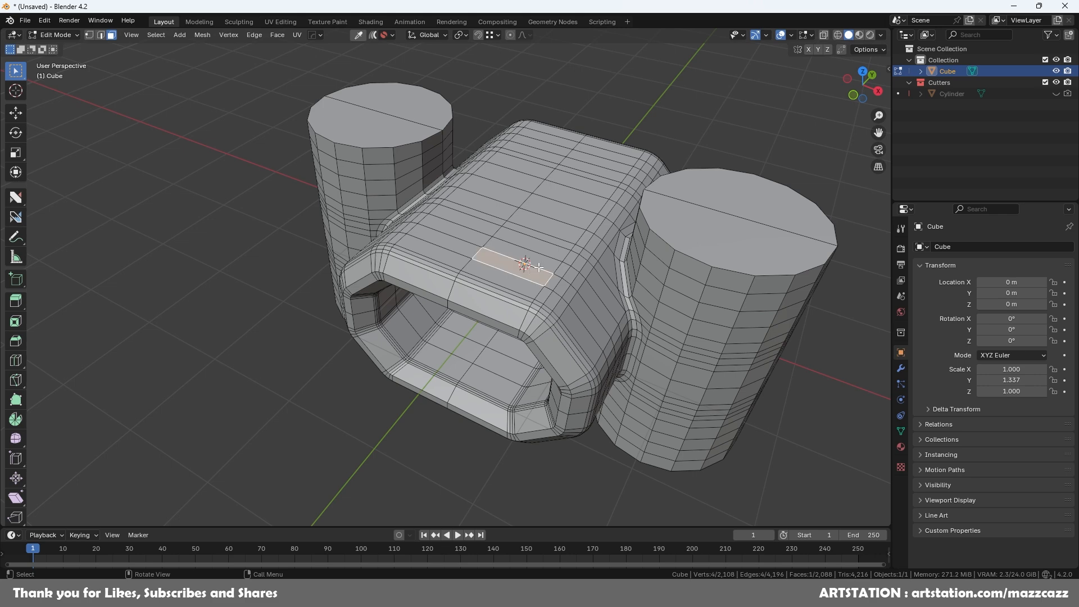
middle_click_drag(753, 236, 573, 243, "shift")
left_click(574, 243)
left_click(584, 217, "shift")
middle_click_drag(671, 260, 710, 282)
key("s")
left_click(716, 256)
left_click(694, 277)
key("g")
key("z")
left_click(693, 267)
Step: Try building a recess in the cylinder's top faces with inset, extrude and scale
key("i")
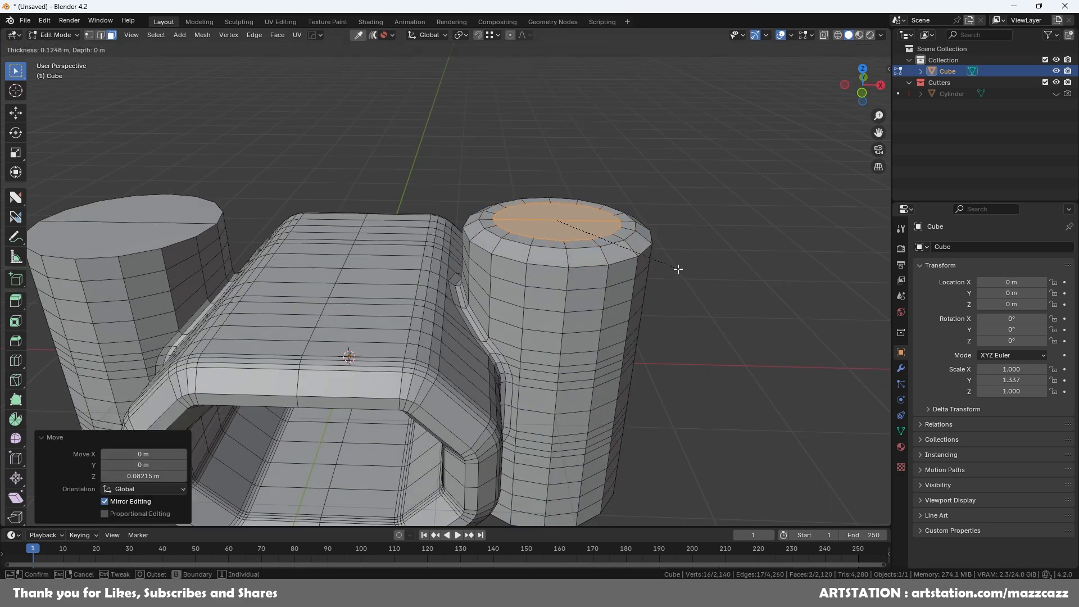
left_click(674, 271)
key("e")
key("s")
middle_click_drag(643, 294, 704, 347)
key("i")
left_click(694, 309)
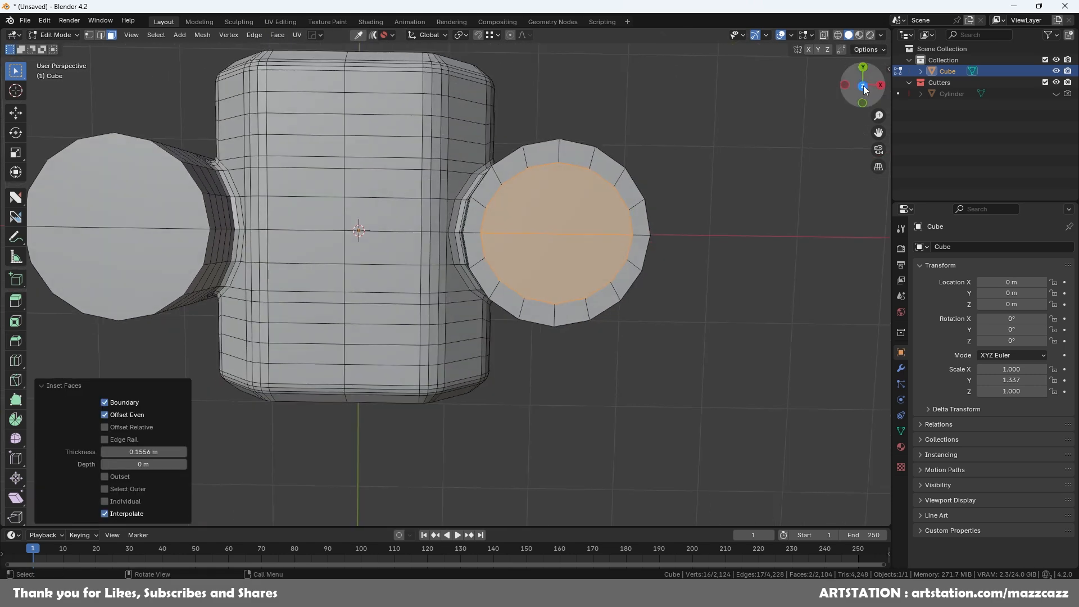
Step: Try rounding the outline of the cylinder's top faces with LoopTools Circle with Regular off, and undo it
left_click(866, 86)
key("alt+x")
middle_click_drag(558, 347, 501, 269)
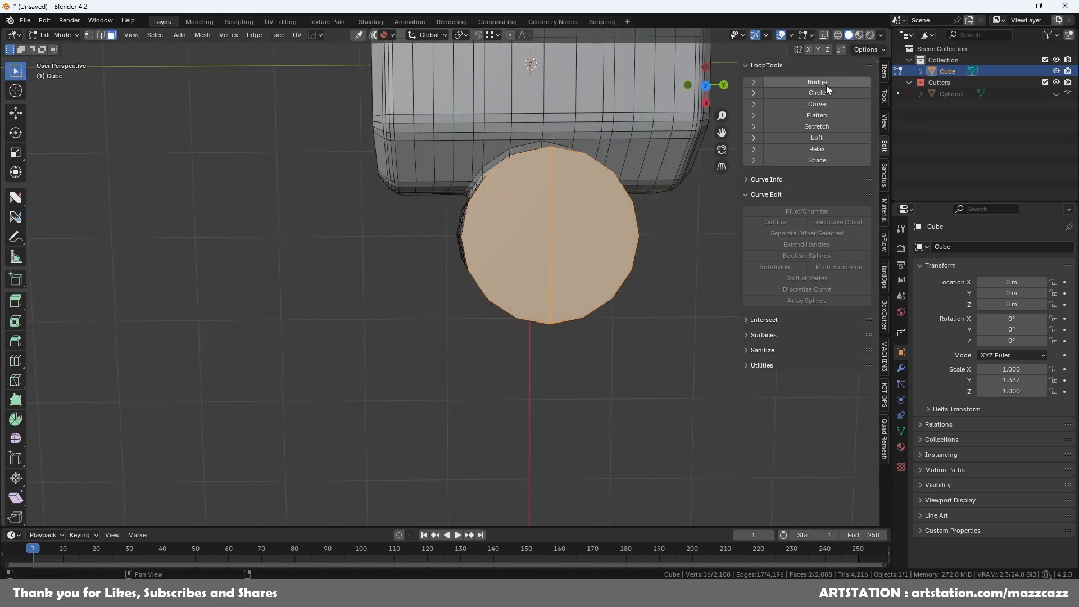
left_click(825, 93)
middle_click_drag(402, 290, 454, 215)
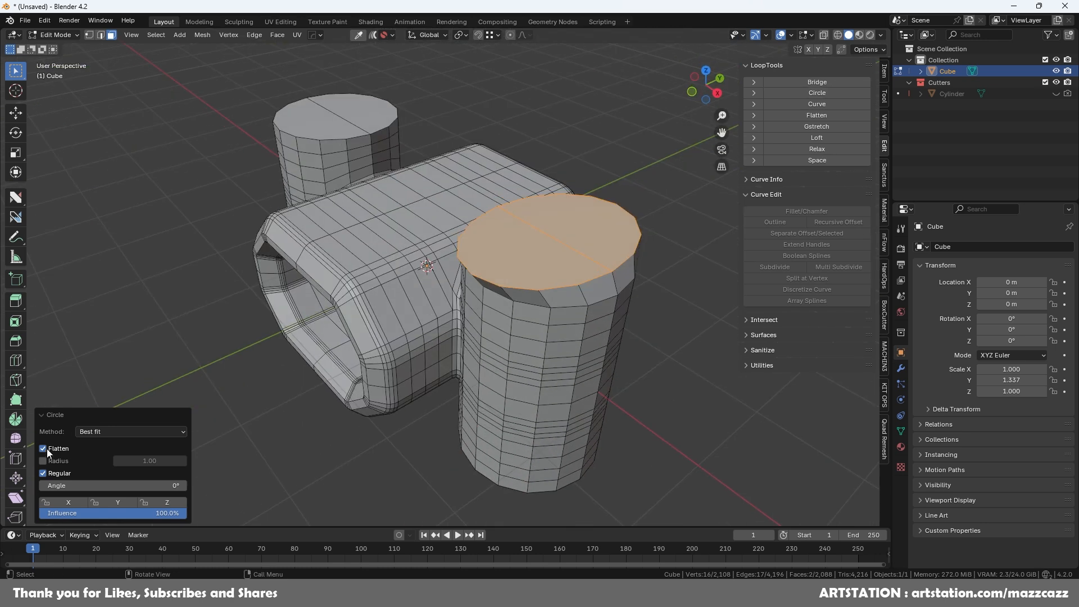
left_click(48, 472)
middle_click_drag(427, 315, 554, 342)
key("ctrl+z")
key("Tab")
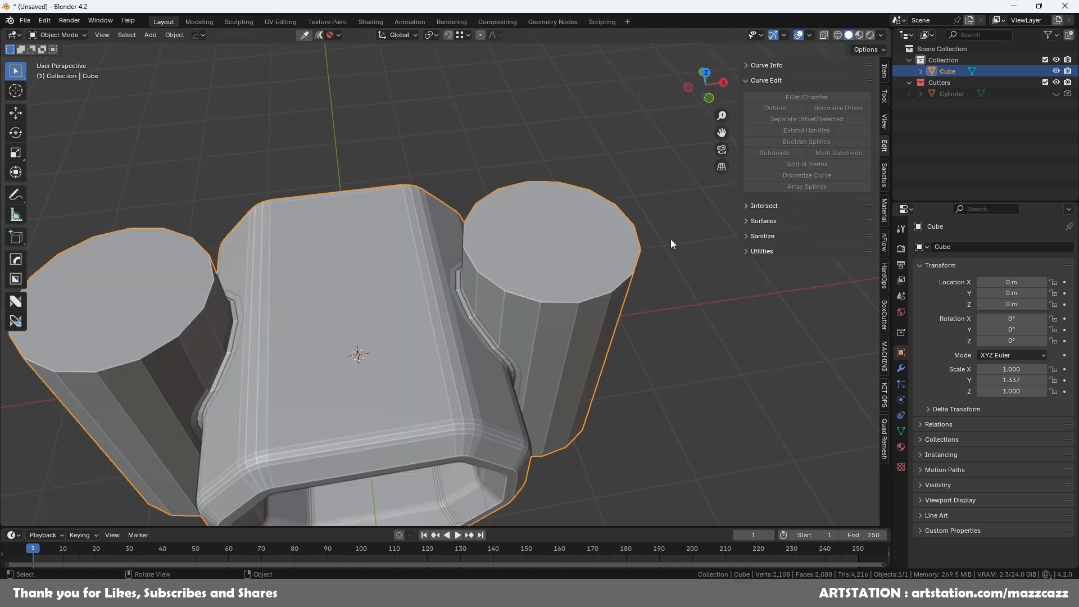
Step: Try insetting the cylinder's two top faces once more and undo the recent changes
key("Tab")
left_click(557, 261)
left_click(556, 216, "shift")
key("i")
middle_click_drag(649, 288, 657, 283)
left_click(706, 85)
left_click(706, 84)
key("ctrl+z")
key("ctrl+z")
key("ctrl+z")
middle_click_drag(640, 356, 592, 294)
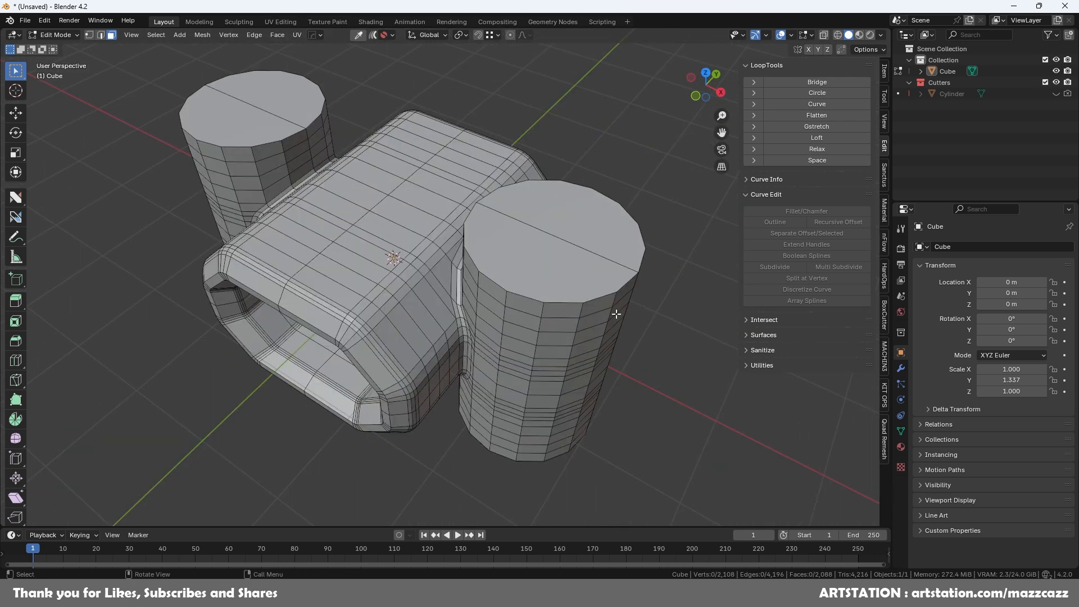
Step: Preview the object with level 2 subdivision and apply its scale
key("n")
key("Tab")
mouse_move(564, 347)
middle_mouse_down()
mouse_move(585, 288)
mouse_move(575, 294)
mouse_move(626, 276)
mouse_move(554, 380)
mouse_move(521, 327)
mouse_move(577, 337)
middle_mouse_up()
left_click(574, 294)
key("ctrl+2")
key("Tab")
key("Tab")
key("ctrl+a")
left_click(523, 308)
Step: Shape the cylinder's top faces into a tapered rim with a recessed hole, and symmetrize along Z from + to -
key("Tab")
left_click(436, 368)
left_click(489, 365, "shift")
key("i")
left_click(573, 379)
key("alt+x")
middle_click_drag(571, 357, 422, 406)
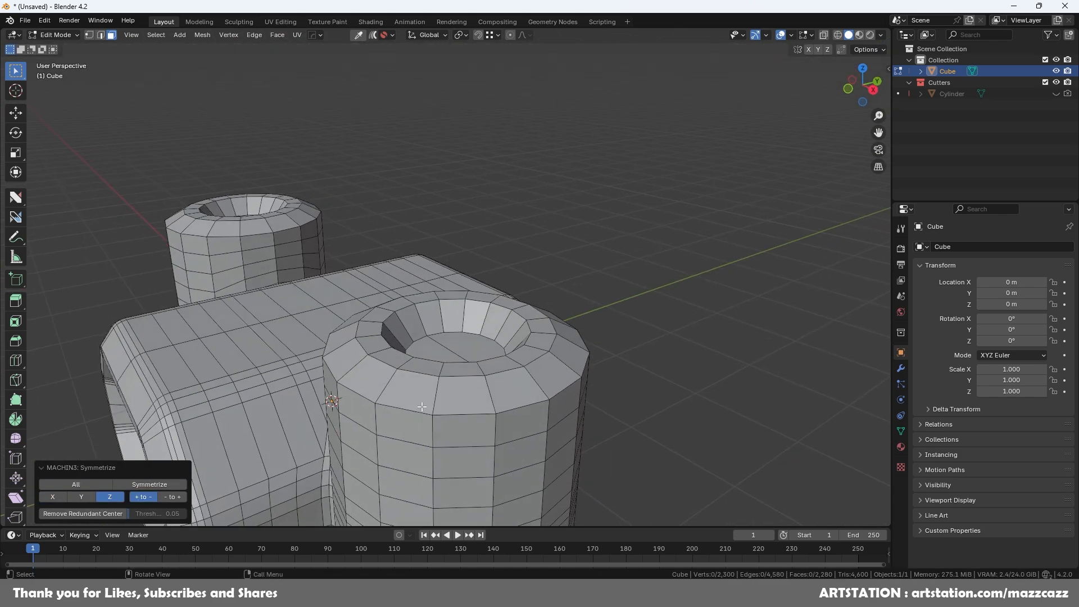
Step: Bevel the cylinder's outer rim edge and the edge loop at the bottom of its recessed hole with 3 segments
left_click(589, 419)
middle_click_drag(562, 388, 557, 409)
left_click(490, 381, "alt")
key("ctrl+b")
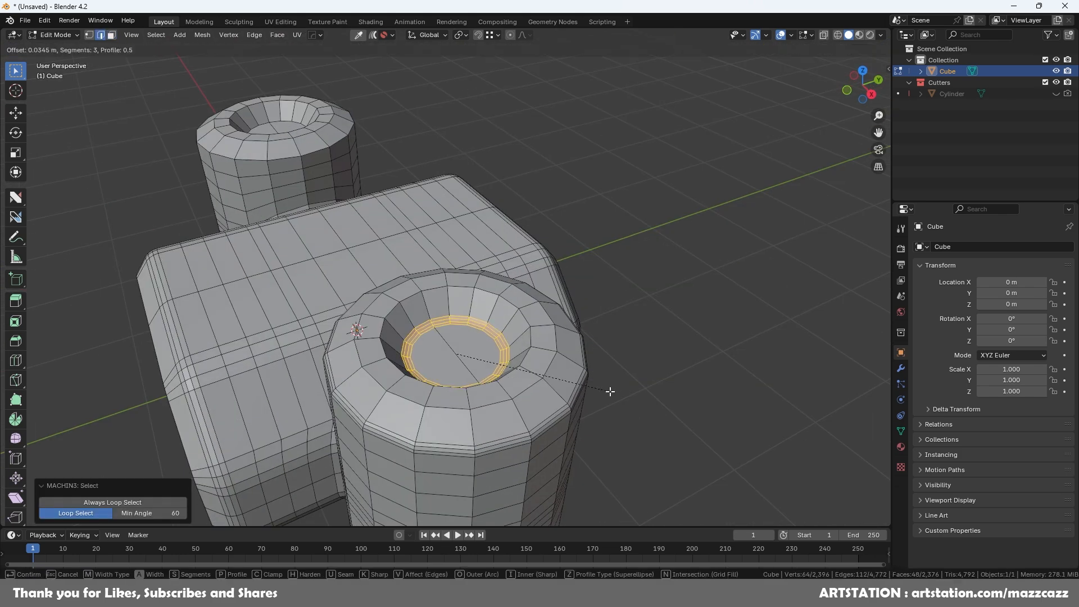
left_click(667, 374)
key("alt+a")
Step: Add loop cuts along the block so its long faces become an even grid, and symmetrize the mesh
middle_click_drag(667, 373, 475, 388)
key("alt+x")
left_click(498, 326)
right_click(498, 326)
left_click(631, 349)
scroll(631, 349, "down", 3)
scroll(503, 182, "up", 3)
key("ctrl+r")
left_click(503, 182)
scroll(502, 182, "down", 3)
key("alt+x")
key("alt+x")
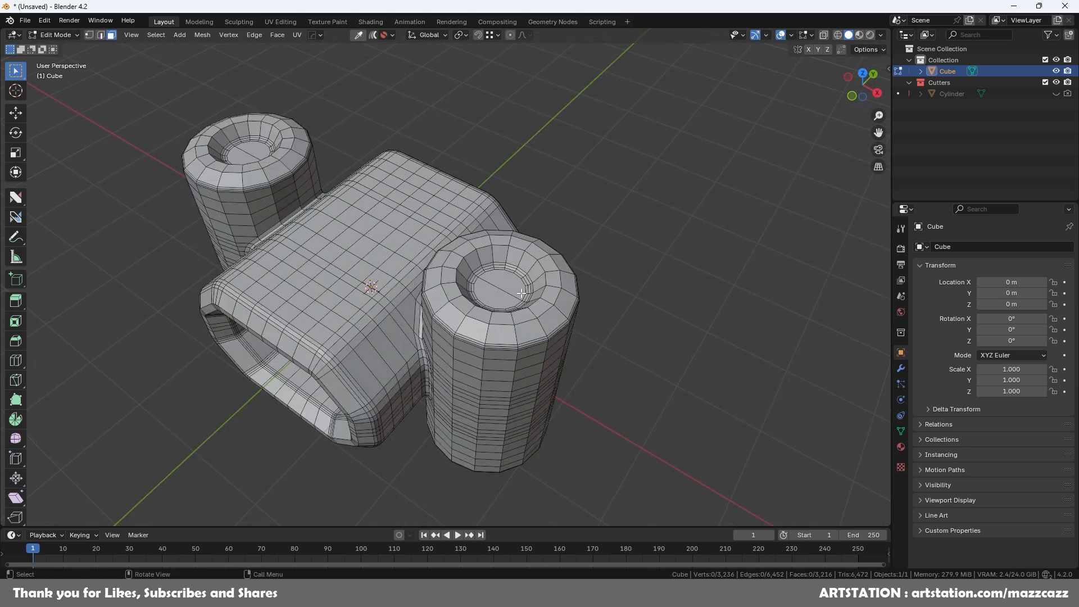
Step: Replace the flat face at the bottom of the cylinder's hole with a Grid Fill and symmetrize the mesh
left_click(553, 297)
right_click(548, 304)
left_click(531, 448)
key("2")
left_click(542, 258, "alt")
key("ctrl+f")
left_click(541, 373)
left_click(107, 504)
scroll(427, 416, "down", 4)
middle_click_drag(427, 419, 562, 393)
key("alt+x")
Step: Separate the middle section of the block's walls into its own object and isolate it in edge editing
key("3")
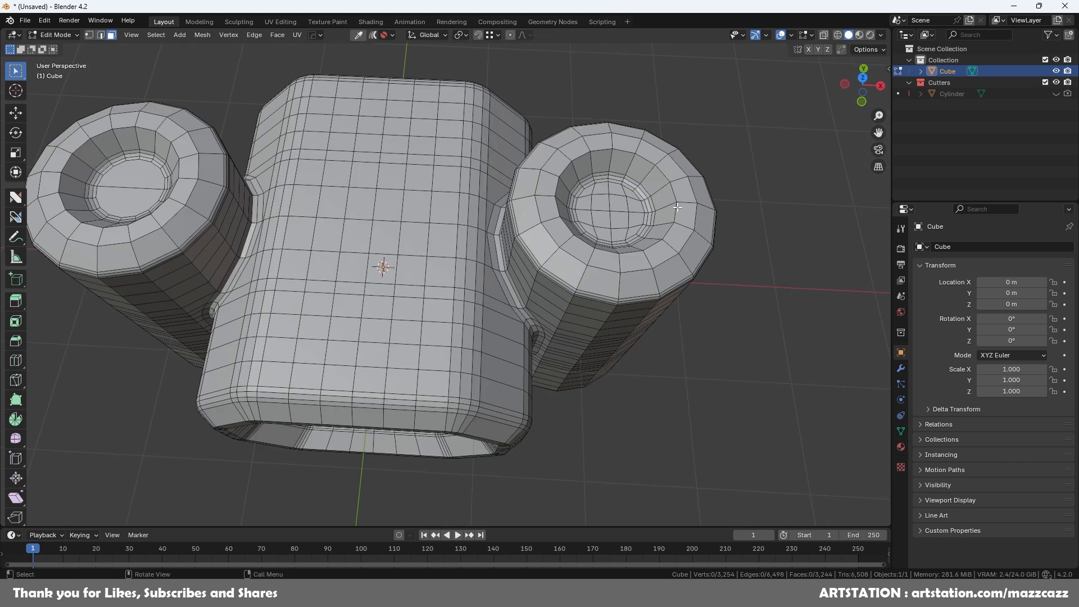
middle_click_drag(677, 208, 443, 405, "alt")
middle_click_drag(517, 394, 540, 356)
key("Tab")
left_click(494, 285)
key("ctrl+f")
key("2")
middle_click_drag(493, 280, 402, 258)
Step: Dissolve the cross loops on one side of the isolated section and recut it with 10 loop cuts matching the opposite edge
left_click(396, 302)
left_click(399, 330, "shift")
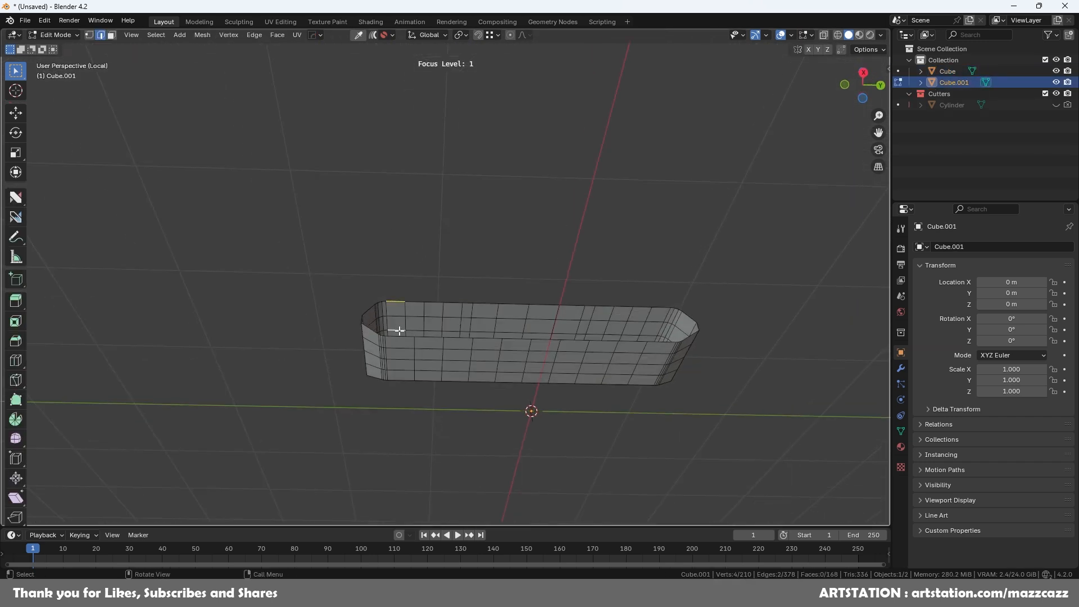
left_click(664, 342, "shift")
left_click(393, 336, "ctrl")
middle_click_drag(573, 296, 574, 335)
right_click(578, 164)
left_click(542, 278)
key("ctrl+z")
key("ctrl+f")
left_click(542, 277)
middle_click_drag(542, 277, 436, 285)
key("ctrl+z")
Step: Fill the section's open side with a strip of faces between the opposite edges and add two lengthwise loop cuts to it
left_click(365, 304)
left_click(363, 354, "shift")
key("f")
left_click(378, 329)
key("f")
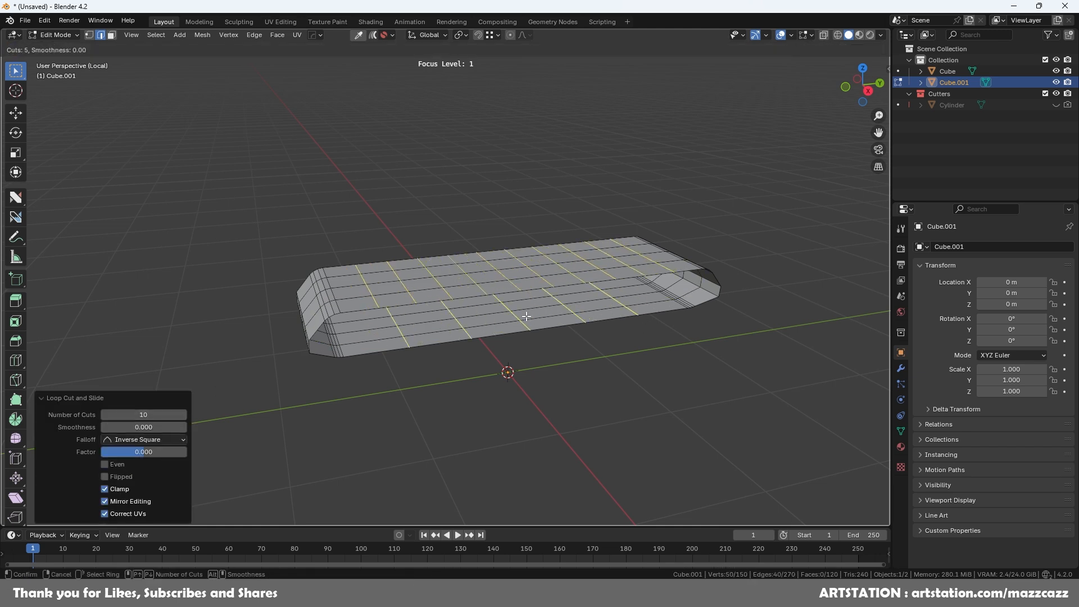
left_click(398, 329)
key("f")
key("f")
key("f")
key("f")
key("f")
key("f")
key("f")
middle_click_drag(378, 332, 699, 284)
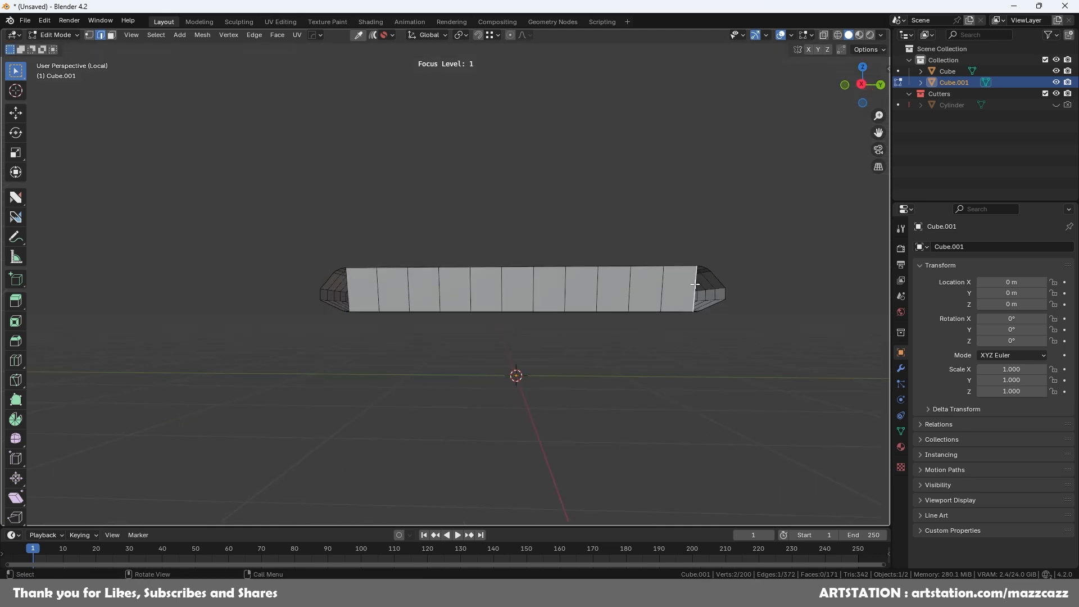
left_click(683, 285)
right_click(695, 290)
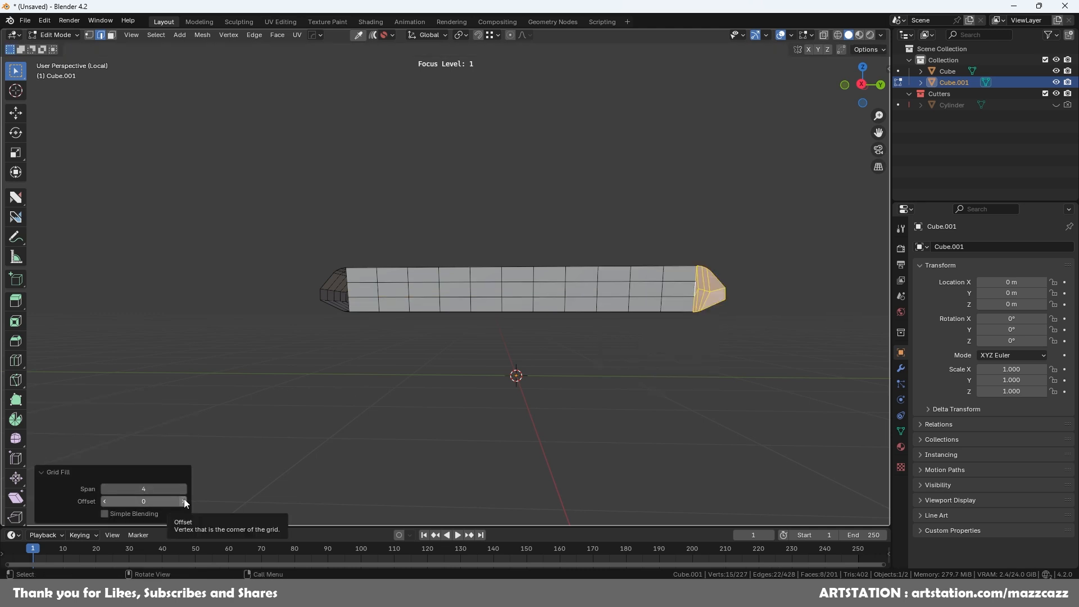
Step: Grid-fill the remaining gap at the end of the strip with a span of 2, adjusting the offset for clean quads
left_click(183, 490)
left_click(104, 488)
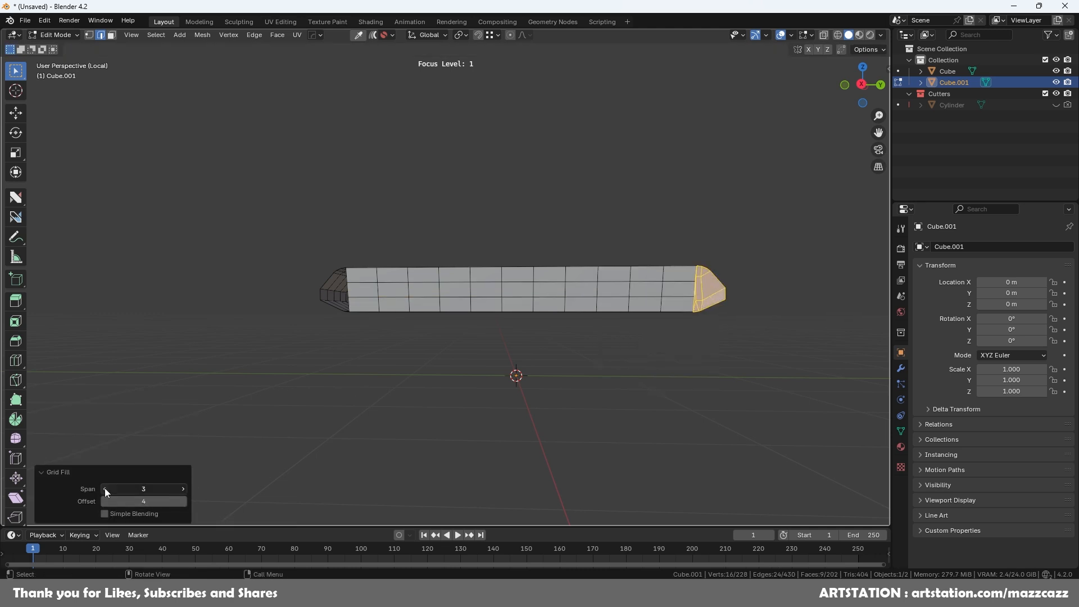
left_click(105, 488)
left_click(104, 488)
left_click(106, 500)
left_click(185, 501)
left_click(184, 502)
left_click(184, 501)
key("KP_Decimal")
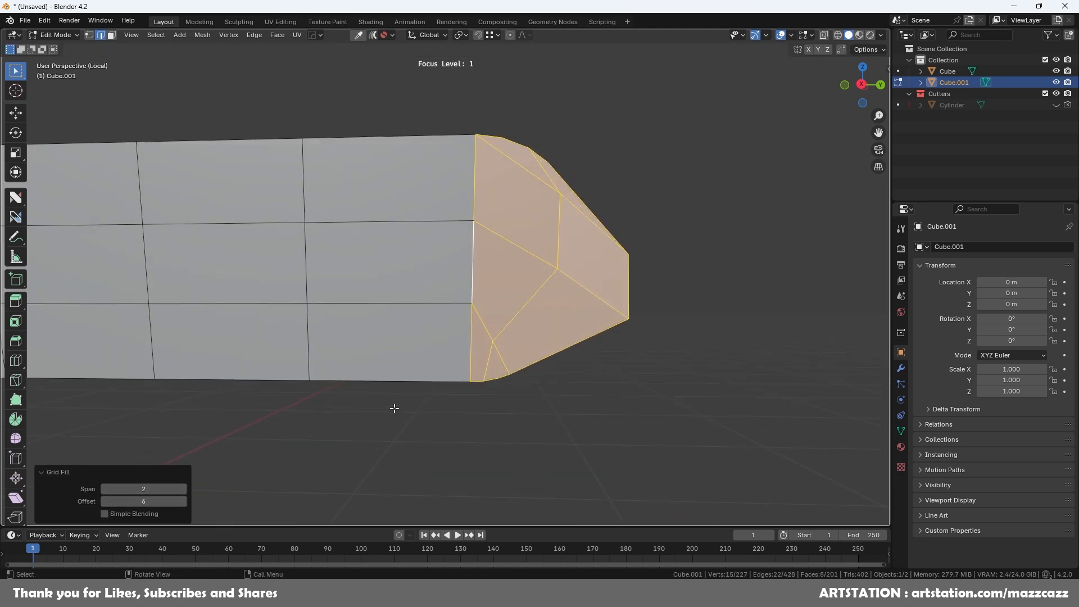
left_click(102, 501)
left_click(534, 393)
Step: Symmetrize the capped section to both ends and sides, including along X from + to -
scroll(534, 393, "down", 8)
middle_click_drag(534, 389, 764, 450)
key("alt+x")
middle_click_drag(338, 325, 294, 326)
key("alt+x")
scroll(294, 326, "down", 4)
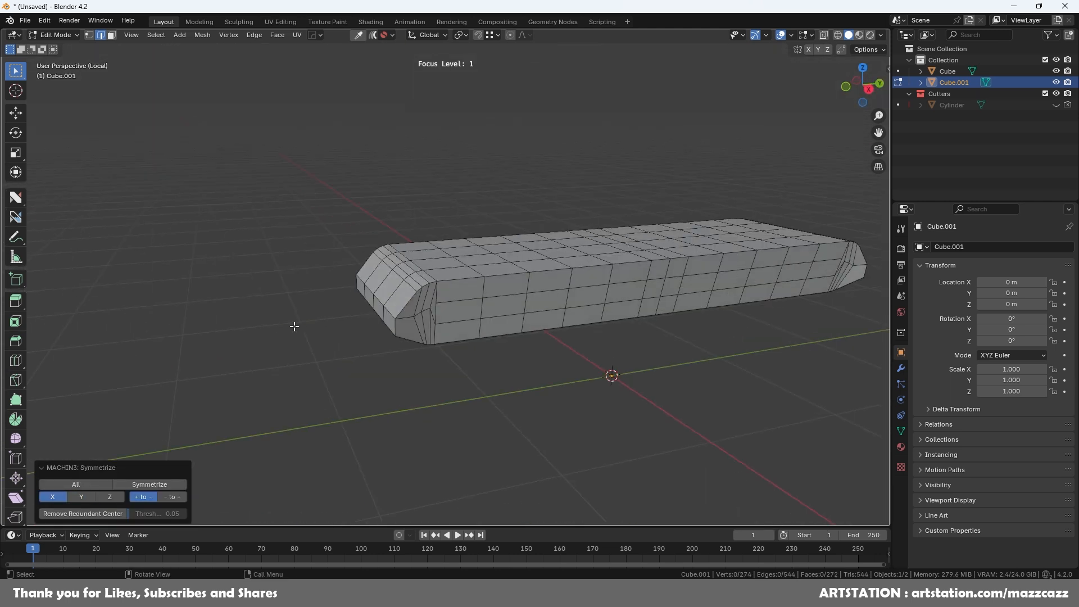
Step: Bevel the edge loop around the section's side cap
middle_click_drag(458, 339, 502, 342)
scroll(502, 342, "up", 2)
key("alt+w")
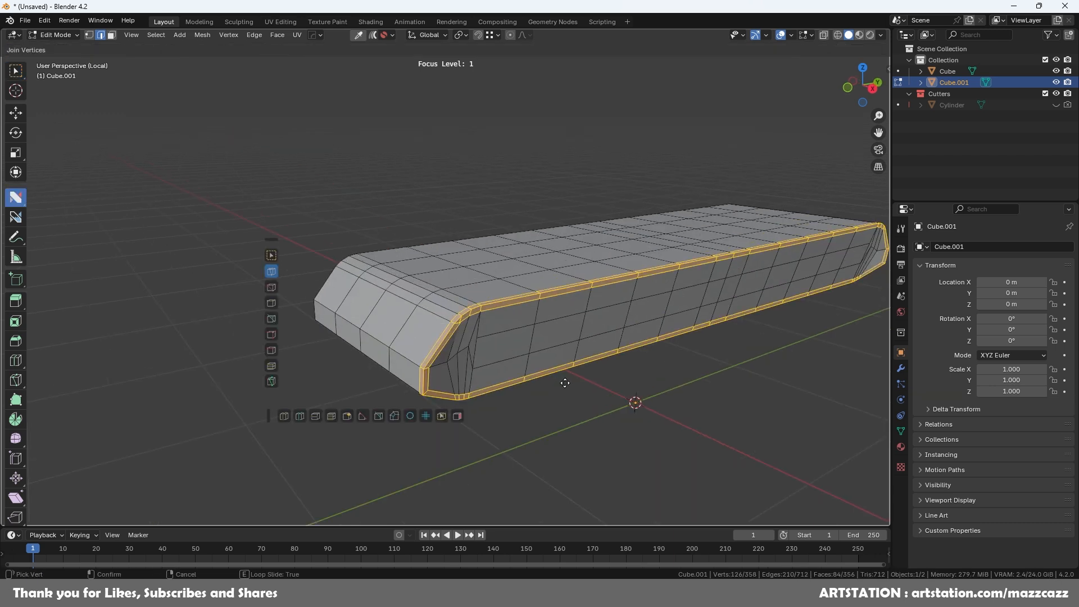
left_click(562, 385)
middle_click_drag(563, 385, 523, 351)
scroll(528, 326, "up", 3)
Step: Slide a vertex near the beveled corner of the section's cap along its edge and symmetrize the section
key("1")
left_click(380, 267)
key("g")
key("g")
left_click(380, 273)
middle_click_drag(582, 428, 652, 354)
scroll(550, 318, "down", 4)
key("alt+x")
Step: Leave the isolated view of the middle section and save the file as U1.blend
key("Tab")
left_click(655, 317)
key("ctrl+f")
middle_click_drag(655, 317, 512, 356)
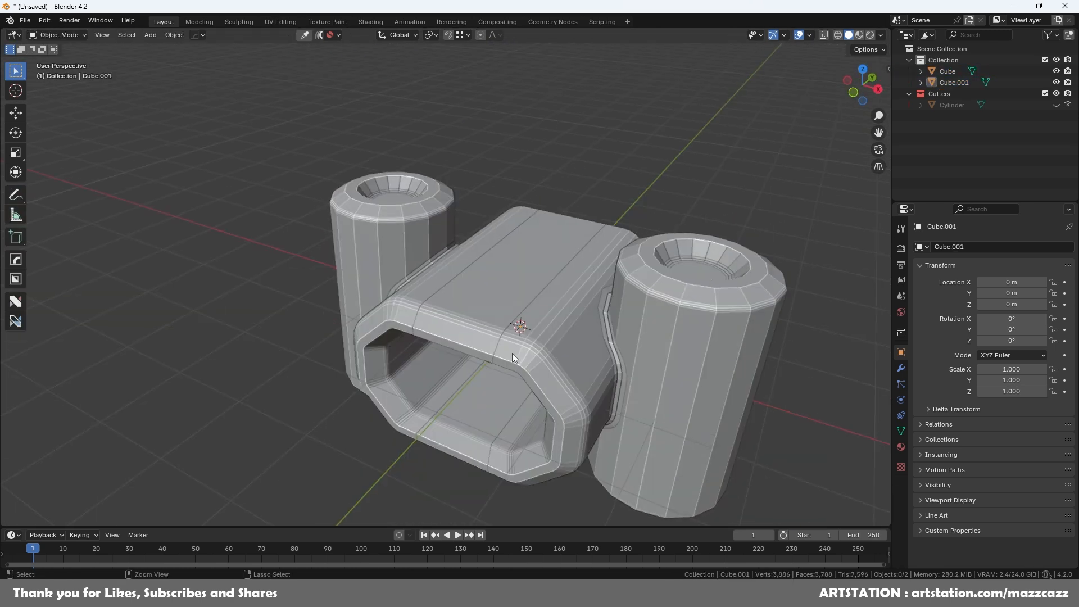
scroll(513, 354, "down", 1)
key("ctrl+s")
key("Return")
Step: Isolate the main Cube object and open it in Edit Mode
middle_click_drag(526, 265, 598, 227)
scroll(504, 262, "up", 5)
key("Tab")
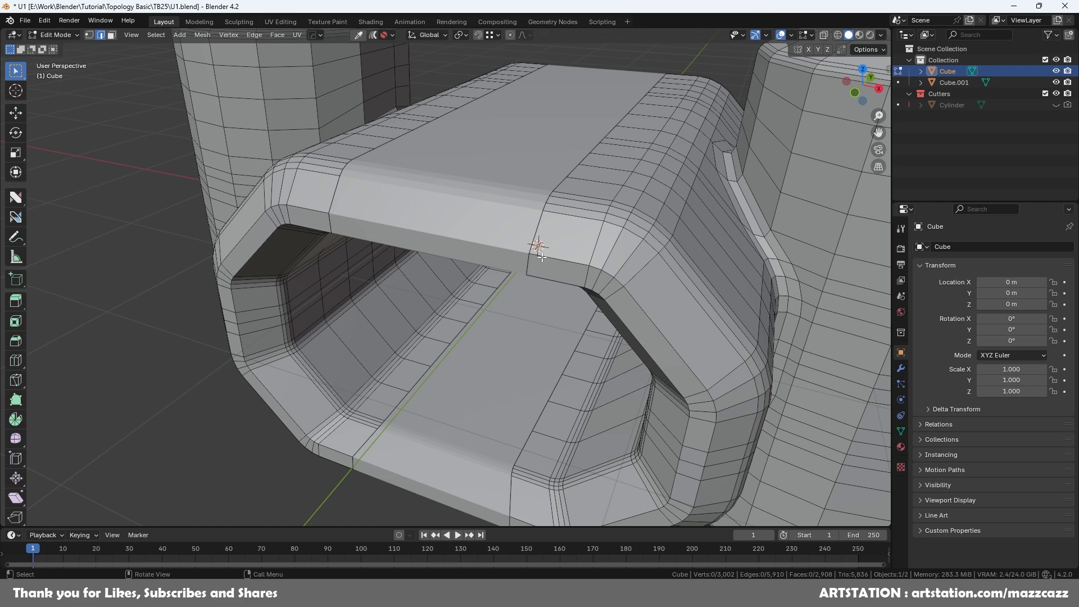
key("Tab")
key("ctrl+f")
key("Tab")
Step: Dissolve the edge loops crossing the inner wall of the block's side piece
middle_click_drag(596, 231, 423, 224)
left_click(672, 153, "alt+shift")
left_click(708, 145, "alt+shift")
middle_click_drag(697, 168, 753, 152)
right_click(577, 463)
left_click(578, 463)
Step: Try cutting the side piece's inner wall with 9 loop cuts and filling faces across its open gap
middle_click_drag(337, 217, 303, 229)
left_click(273, 231)
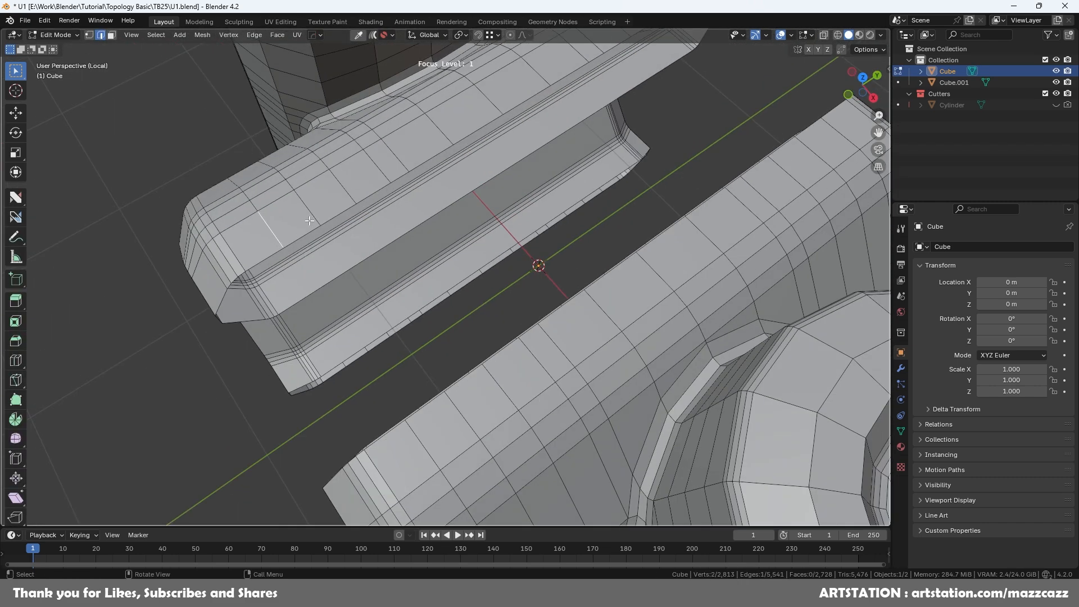
left_click(270, 256)
scroll(394, 224, "down", 2)
left_click(606, 129, "ctrl")
middle_click_drag(610, 192, 612, 138)
key("ctrl+r")
scroll(330, 265, "up", 8)
left_click(331, 266)
right_click(331, 266)
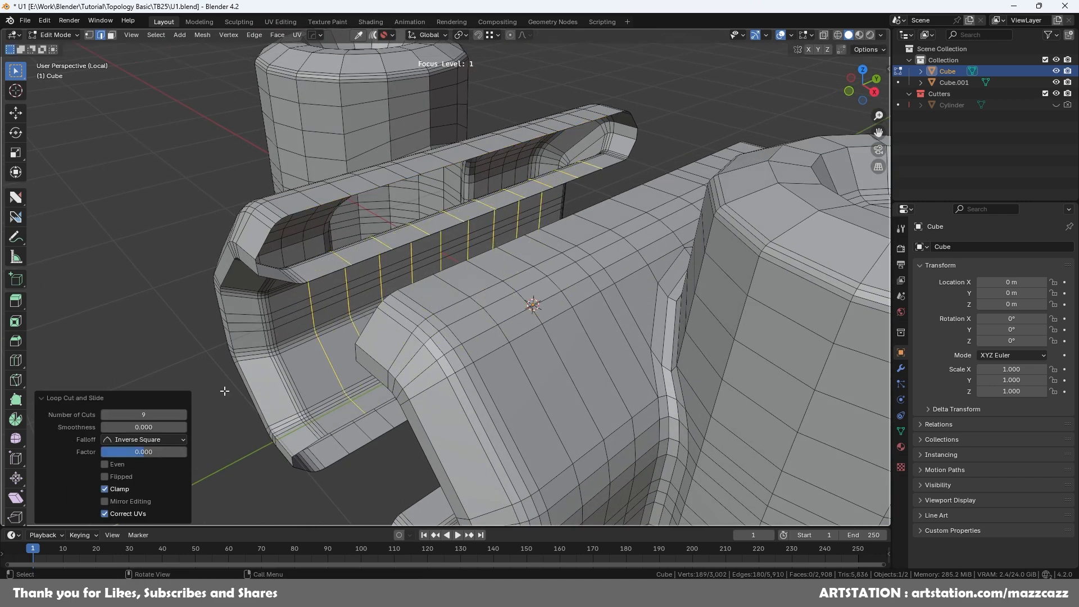
middle_click_drag(330, 266, 228, 278)
left_click(288, 285)
key("f")
key("f")
Step: Undo the gap's filled faces and the 9 loop cuts in the side piece's inner wall
key("ctrl+z")
key("ctrl+z")
key("ctrl+z")
key("ctrl+z")
key("ctrl+z")
key("ctrl+z")
key("ctrl+z")
key("ctrl+z")
middle_click_drag(479, 304, 527, 295)
scroll(536, 318, "down", 2)
key("ctrl+z")
key("ctrl+z")
key("ctrl+z")
key("ctrl+z")
Step: Try evenly spaced loop cuts on the inner wall, matched in number to the edges along the opening
left_click(299, 192)
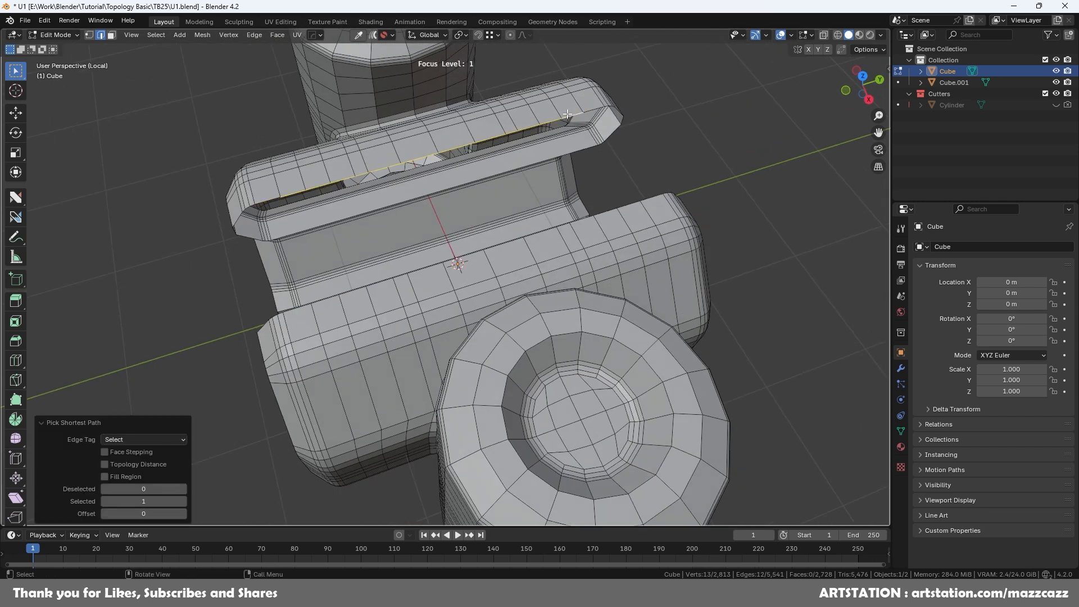
left_click_drag(155, 419, 186, 419)
left_click(302, 200)
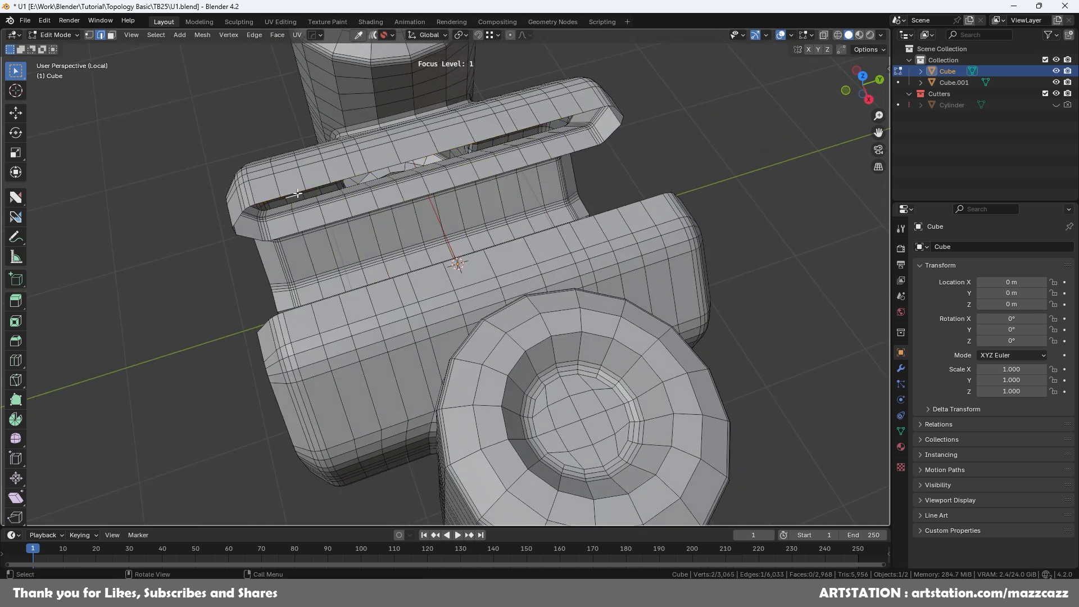
middle_click_drag(317, 212, 440, 224)
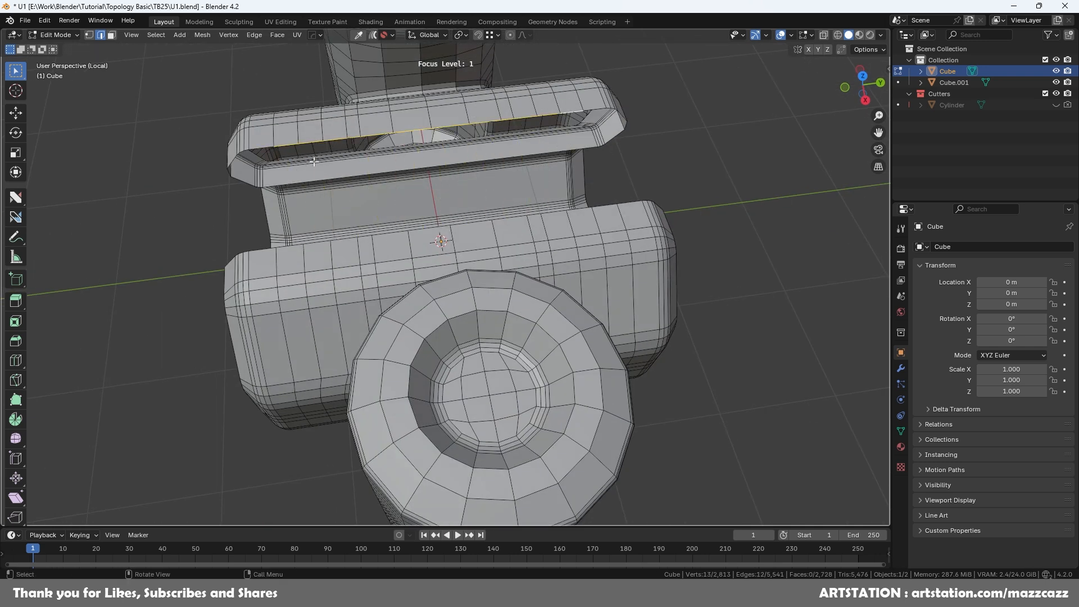
Step: Add single loop cuts across the side piece's inner wall, sliding each to line up with the vertices along the opening
scroll(314, 161, "up", 4)
left_click(534, 177)
scroll(534, 176, "down", 2)
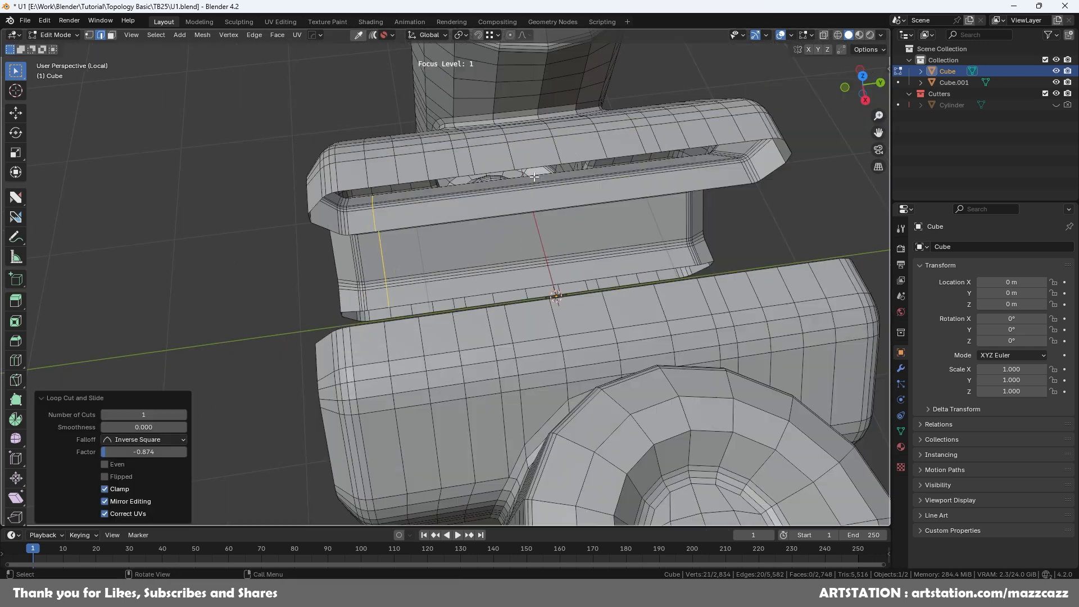
key("1")
left_click(399, 181)
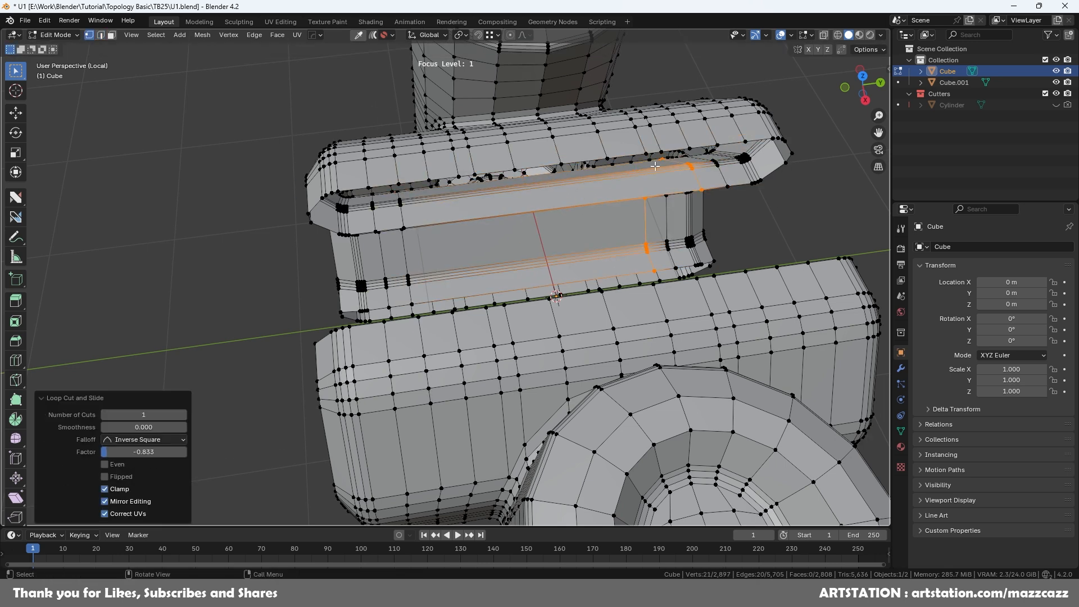
left_click(516, 169)
key("ctrl+r")
left_click(574, 183)
left_click(562, 182)
Step: Add the remaining aligned loop cuts toward the far end of the inner wall and mirror them across the side piece
mouse_move(574, 194)
middle_mouse_down()
mouse_move(568, 174)
mouse_move(574, 182)
middle_mouse_up()
key("ctrl+r")
left_click(626, 183)
middle_click_drag(654, 177, 630, 141)
key("ctrl+r")
left_click(649, 174)
left_click(652, 174)
key("alt+x")
Step: Bridge the side piece's long open gap with faces and divide them with two lengthwise loop cuts
middle_click_drag(601, 269, 394, 258)
key("2")
left_click(525, 223)
key("ctrl+r")
left_click(391, 257)
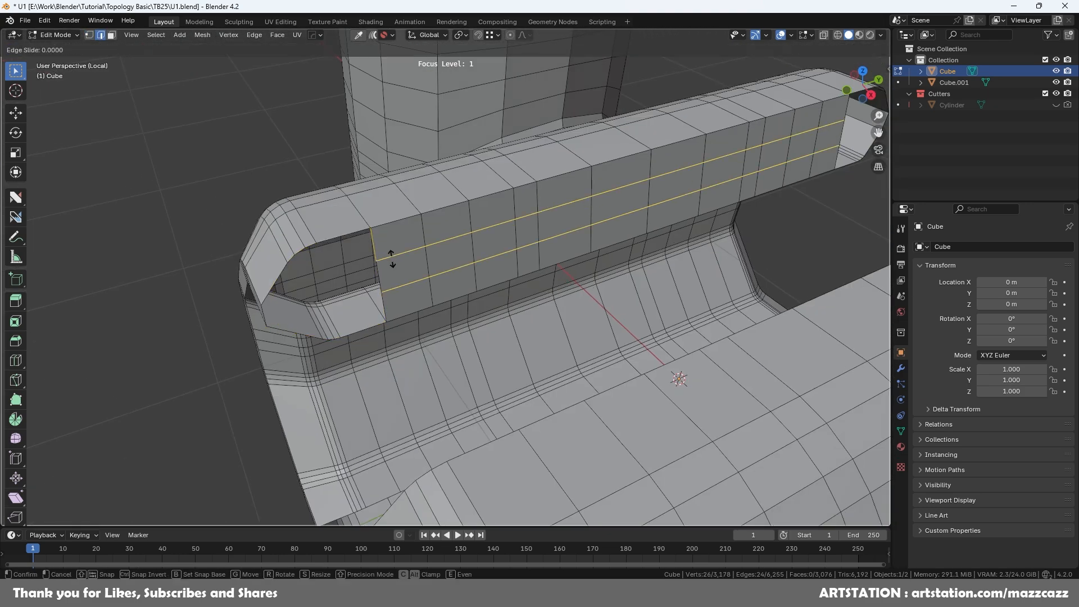
Step: Fill the remaining opening at the end of the gap with quads and mirror it to the opposite end
left_click(183, 489)
scroll(446, 313, "down", 2)
key("alt+x")
middle_click_drag(446, 313, 405, 249)
key("alt+x")
Step: Bevel the edge loop around the capped gap with two segments
left_click(380, 249)
double_click(385, 253, "shift")
scroll(449, 241, "up", 2)
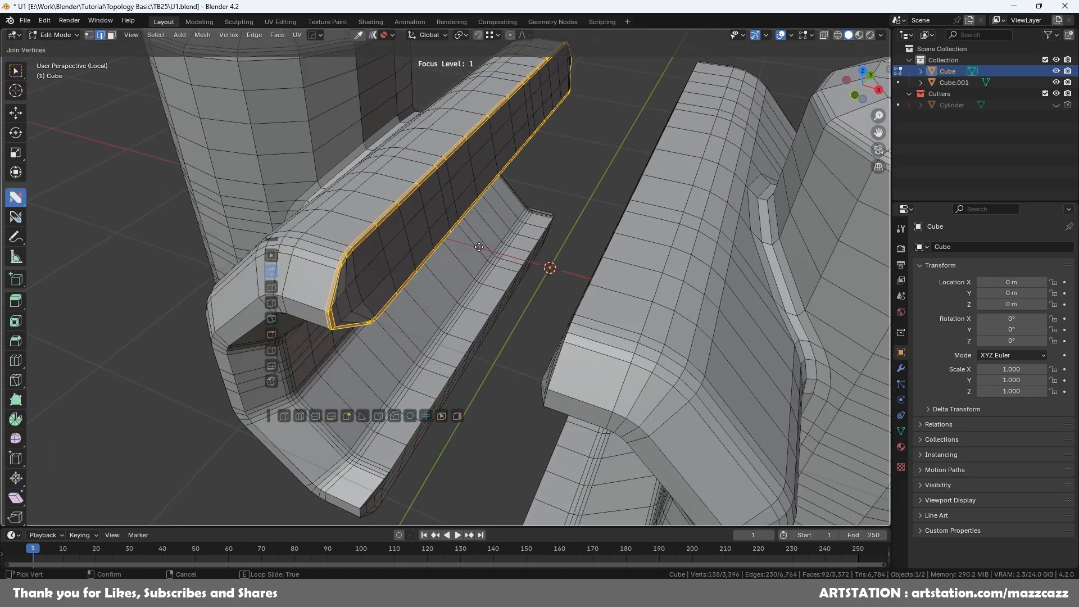
left_click(479, 247)
Step: Move a stray vertex on the capped gap's bevelled border and mirror the correction to the rest of the mesh
middle_click_drag(479, 247, 478, 279)
scroll(473, 277, "up", 5)
key("1")
left_click(426, 149)
left_click(424, 149)
key("g")
left_click(432, 147)
middle_click_drag(432, 147, 488, 269)
key("Tab")
key("alt+x")
key("alt+x")
Step: Examine the edge loops around the capped gap for uneven spots
middle_click_drag(487, 315, 540, 338)
scroll(472, 304, "up", 3)
key("2")
left_click(408, 275)
middle_click_drag(338, 281, 481, 241)
left_click(405, 277, "alt")
scroll(410, 276, "down", 2)
key("Tab")
key("Tab")
Step: Adjust another vertex beside the capped gap and mirror the change
scroll(484, 353, "up", 6)
left_click(497, 338)
key("1")
left_click(427, 389)
left_click(469, 359)
key("g")
left_click(471, 362)
scroll(474, 359, "down", 4)
middle_click_drag(474, 360, 733, 184)
key("alt+x")
Step: Return from local view to the full model and apply level 2 subdivision to the side piece and the middle section
key("Tab")
key("ctrl+f")
left_click(532, 252)
key("ctrl+2")
left_click(556, 257)
key("ctrl+2")
middle_click_drag(600, 342, 660, 220)
key("ctrl+f")
key("ctrl+f")
left_click(901, 368)
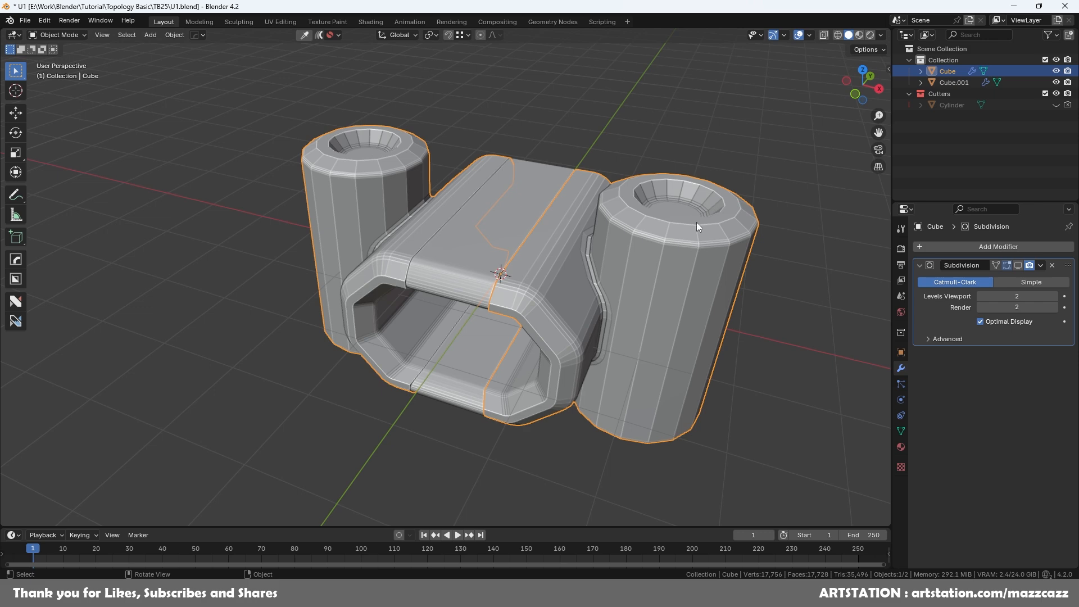
Step: Delete the faces on the floor of the cylinder's recess and refill it with an adjusted grid fill
key("Tab")
middle_click_drag(658, 225, 506, 247)
key("3")
left_click(555, 259)
right_click(554, 256)
left_click(544, 510)
key("2")
left_click(561, 239)
left_click(561, 239, "alt")
left_click(183, 501)
Step: Mirror the refilled recess to the other cylinder openings and save the file
middle_click_drag(539, 315, 535, 255)
key("alt+x")
key("alt+x")
middle_click_drag(624, 298, 517, 371)
key("ctrl+s")
Step: Bevel the two edge loops around the cylinder's top recess with three segments and mirror the result
scroll(535, 342, "up", 4)
left_click(536, 217, "alt")
middle_click_drag(537, 217, 554, 185)
left_click(552, 186, "alt+shift")
key("ctrl+b")
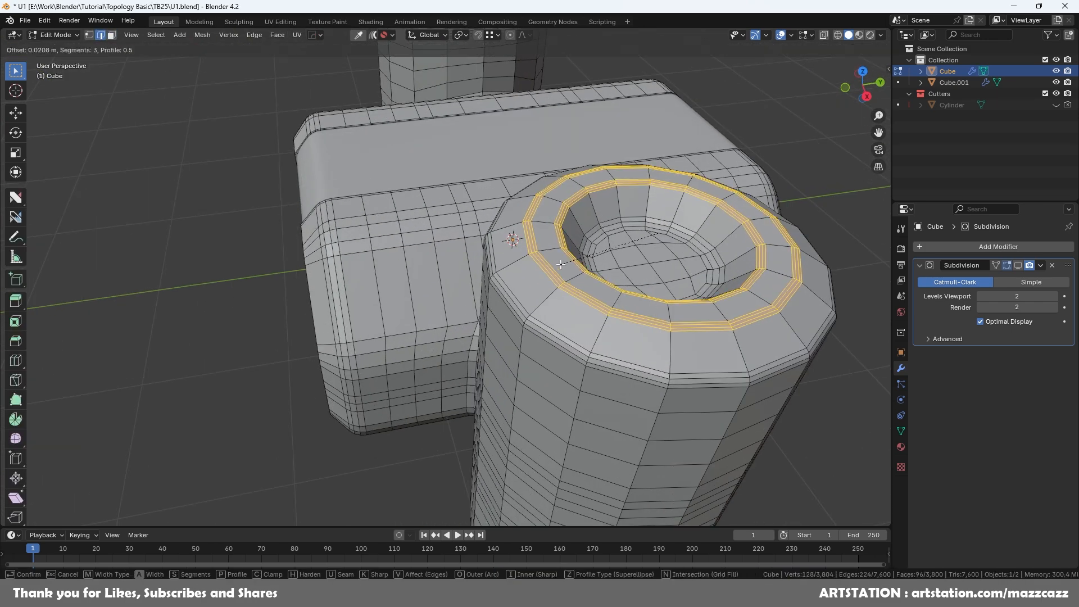
key("q")
left_click(617, 279)
left_click(614, 280)
middle_click_drag(615, 280, 739, 330)
key("alt+x")
Step: Show the side piece's subdivision in the viewport and shade the piece smooth
key("Tab")
left_click(1017, 267)
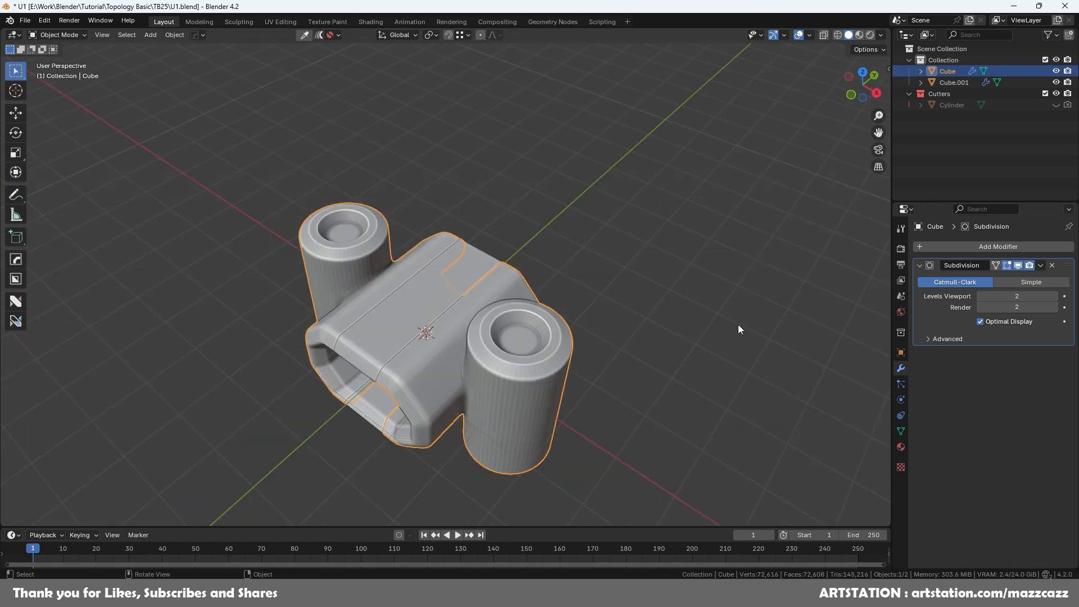
scroll(702, 337, "up", 3)
middle_click_drag(574, 388, 635, 329, "shift")
right_click(636, 328)
left_click(632, 335)
Step: Shade all pieces of the block smooth together
left_click(488, 240)
left_click(663, 180)
middle_click_drag(624, 270, 599, 262)
key("a")
right_click(787, 238)
left_click(788, 241)
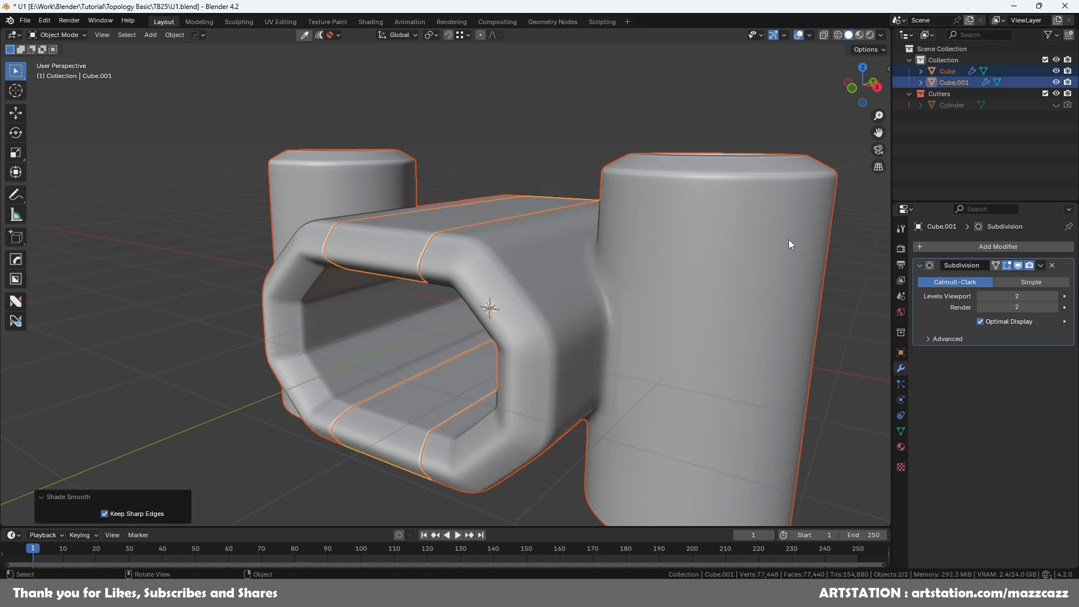
Step: Raise the subdivision of all pieces to level 3 and save the file
key("ctrl+3")
scroll(539, 231, "down", 3)
key("ctrl+s")
key("alt+a")
middle_click_drag(584, 246, 584, 169)
Step: Inspect the subdivided block's mesh and smooth shading from several angles
left_click(506, 287)
key("Tab")
scroll(450, 253, "up", 4)
middle_click_drag(408, 188, 628, 373)
key("Tab")
left_click(489, 368)
middle_click_drag(622, 197, 726, 295)
Step: Open the cylinder-bearing side piece for edge editing
left_click(686, 287)
key("Tab")
middle_click_drag(646, 320, 601, 229)
key("2")
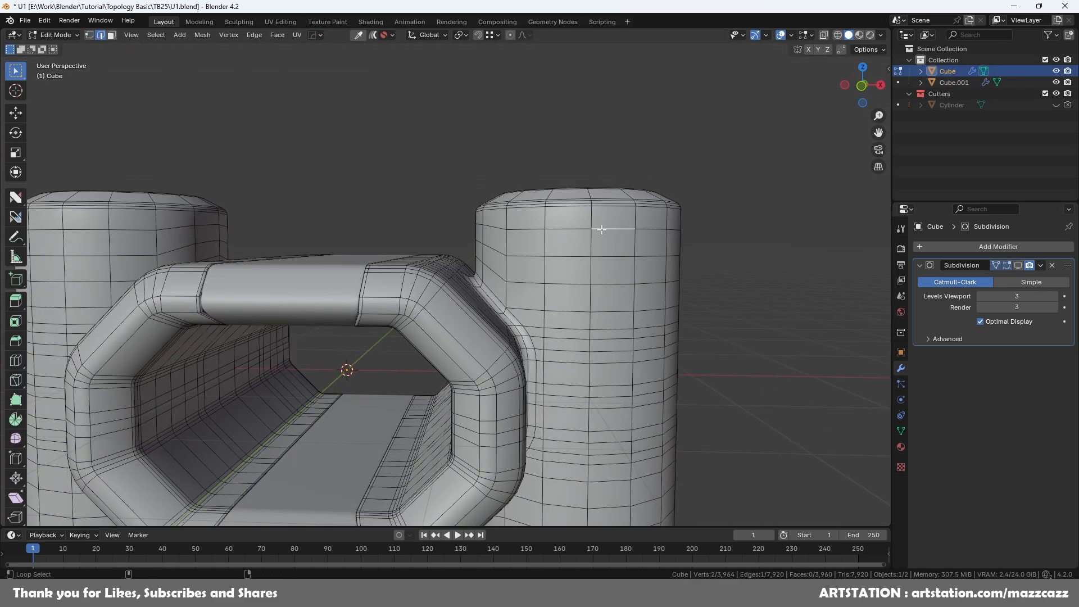
Step: Try bevelling an edge loop near the upper end of the side cylinder
key("Return")
key("ctrl+b")
left_click(714, 274)
middle_click_drag(713, 274, 646, 247)
key("ctrl+z")
key("ctrl+z")
key("ctrl+z")
left_click(606, 255)
scroll(610, 255, "down", 1)
key("ctrl+z")
Step: Bevel a stepped edge path around the cylinder below its top rim, with one segment and an offset of about 0.0155 m
scroll(646, 268, "up", 2)
left_click(652, 246)
left_click(498, 241)
middle_click_drag(543, 245, 472, 253)
left_click(490, 222, "alt")
left_click(518, 247, "shift")
left_click(553, 262, "ctrl")
middle_click_drag(554, 263, 596, 253)
left_click(524, 256, "shift")
scroll(596, 253, "up", 3)
key("ctrl+b")
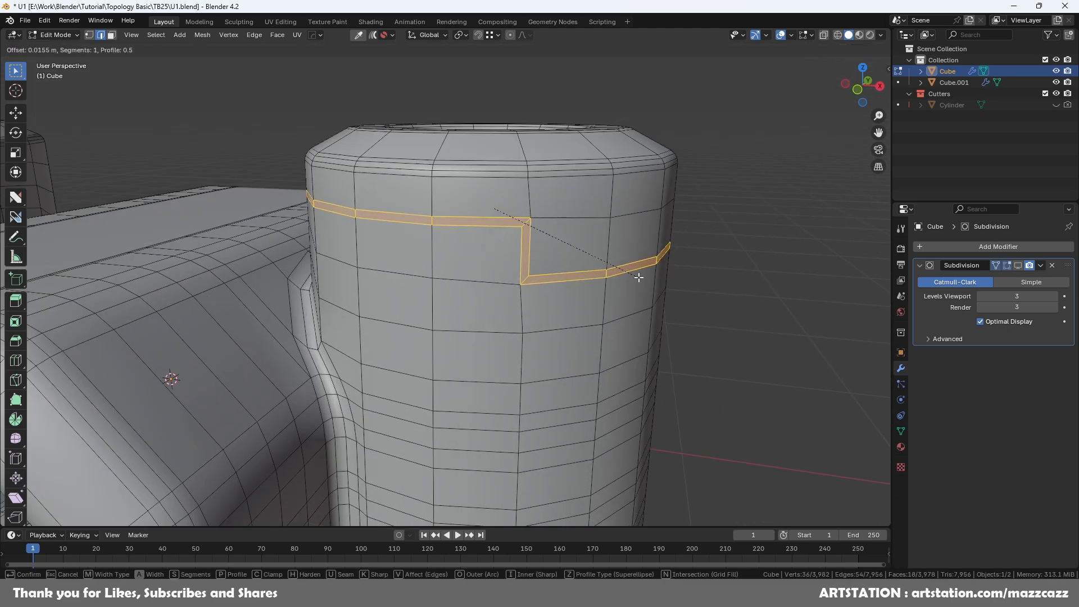
left_click(638, 277)
scroll(641, 278, "down", 5)
scroll(651, 281, "up", 3)
scroll(652, 281, "up", 1)
left_click(651, 282)
scroll(624, 284, "down", 4)
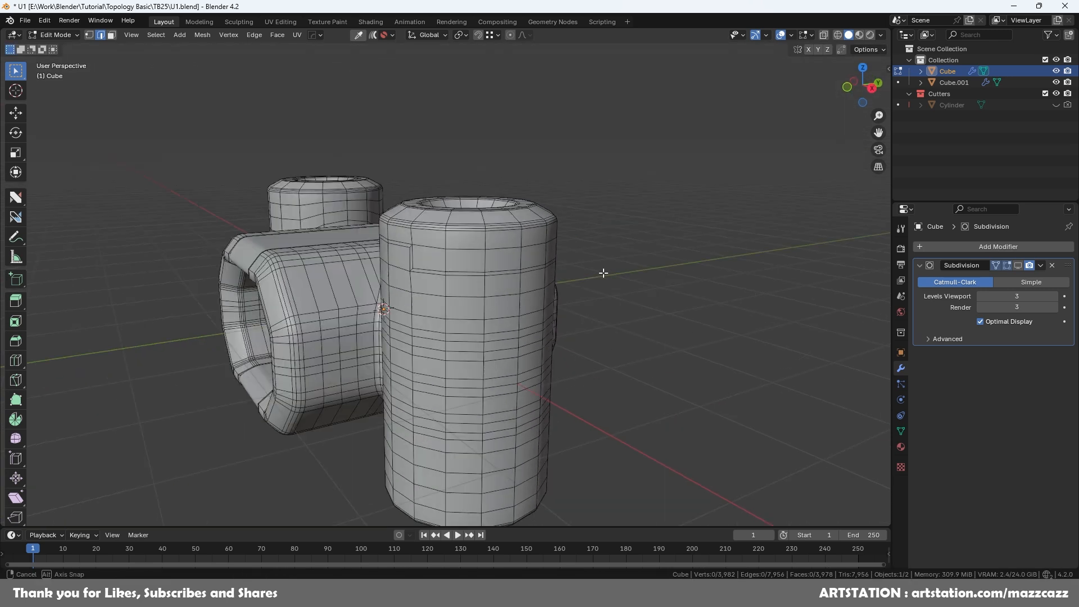
Step: Undo the stepped edge path bevel below the side cylinder's top rim
scroll(619, 285, "up", 5)
middle_click_drag(626, 287, 634, 272)
scroll(499, 231, "up", 2)
left_click(494, 230)
middle_click_drag(531, 192, 497, 281, "shift")
key("ctrl+z")
key("ctrl+z")
key("ctrl+z")
scroll(714, 301, "down", 3)
key("ctrl+z")
key("ctrl+z")
key("ctrl+z")
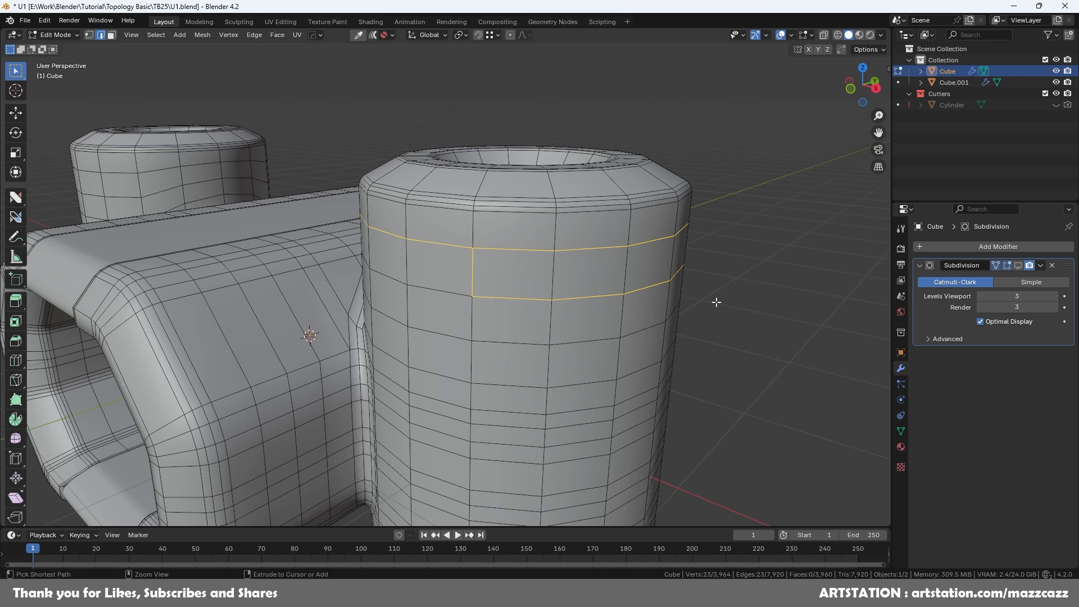
Step: Bevel a straight edge loop below the cylinder's top rim by about 0.0168 m, and extrude the band along normals by about -0.0331 m
key("ctrl+b")
left_click(622, 294)
scroll(622, 294, "down", 2)
scroll(622, 290, "up", 3)
key("alt+e")
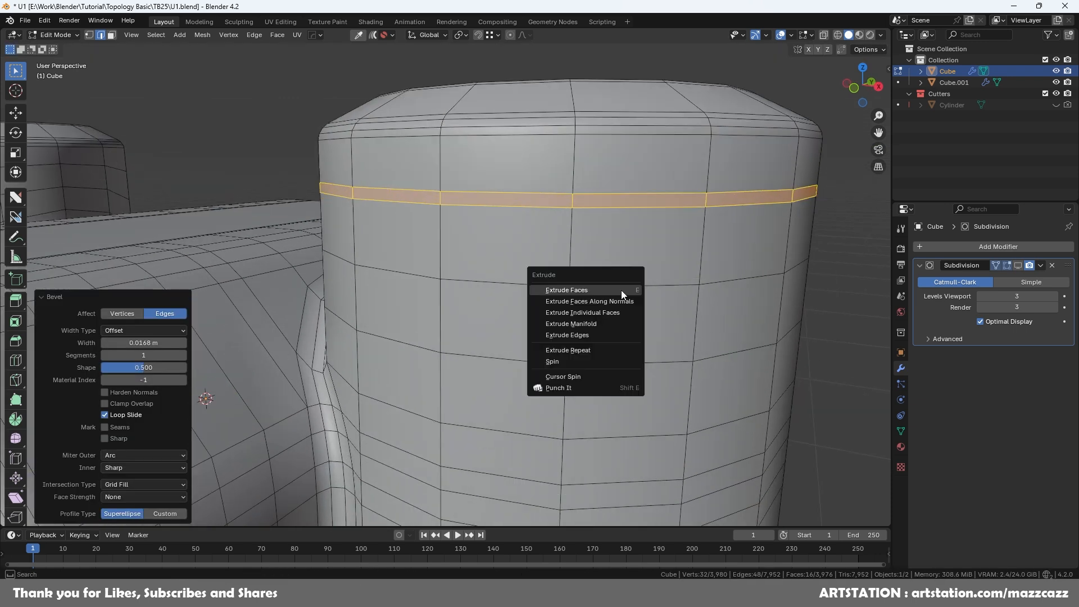
left_click(612, 299)
left_click(611, 301)
Step: Try narrowing the groove's recessed faces along global Z and adjusting their depth along the normals
middle_click_drag(611, 301, 623, 292)
key("s")
key("z")
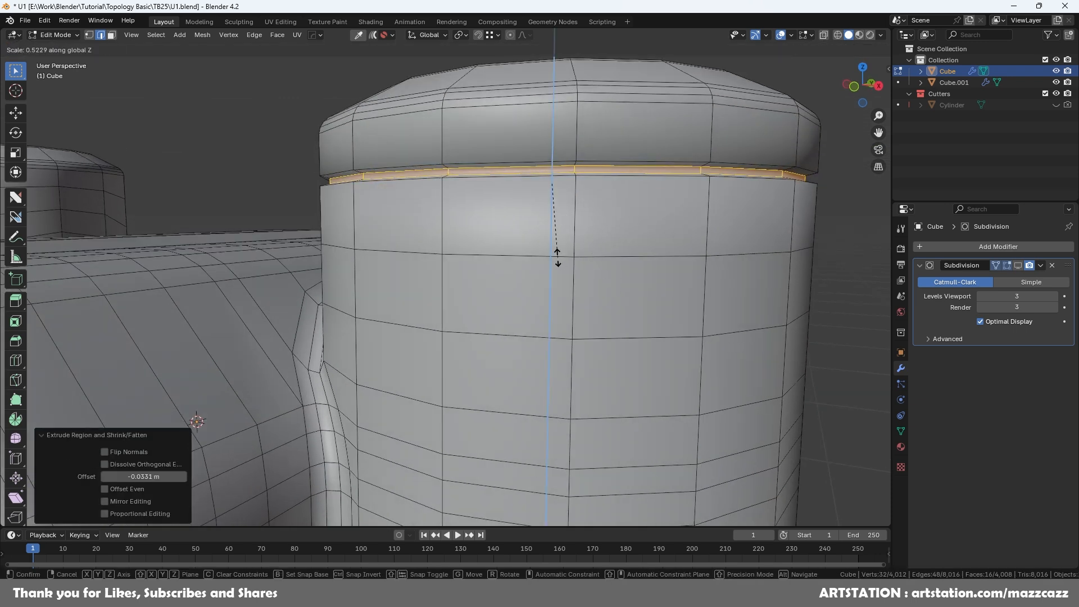
key("alt+s")
right_click(543, 261)
mouse_move(544, 260)
middle_mouse_down()
mouse_move(556, 269)
mouse_move(558, 247)
middle_mouse_up()
key("ctrl+z")
Step: Add support loops along the groove's inner and outer edges with an edge offset of 0.008 and Loop Slide
middle_click_drag(597, 120, 591, 191)
scroll(590, 281, "up", 2)
key("Insert")
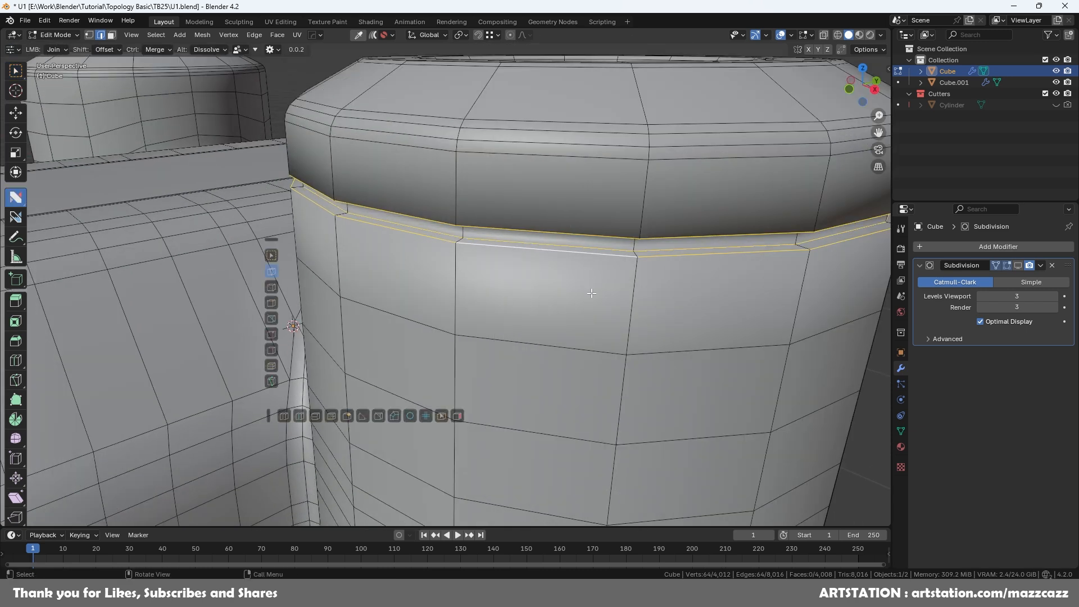
key("ctrl+b")
right_click(593, 296)
left_click(594, 295)
middle_click_drag(595, 295, 635, 281)
scroll(635, 281, "down", 5)
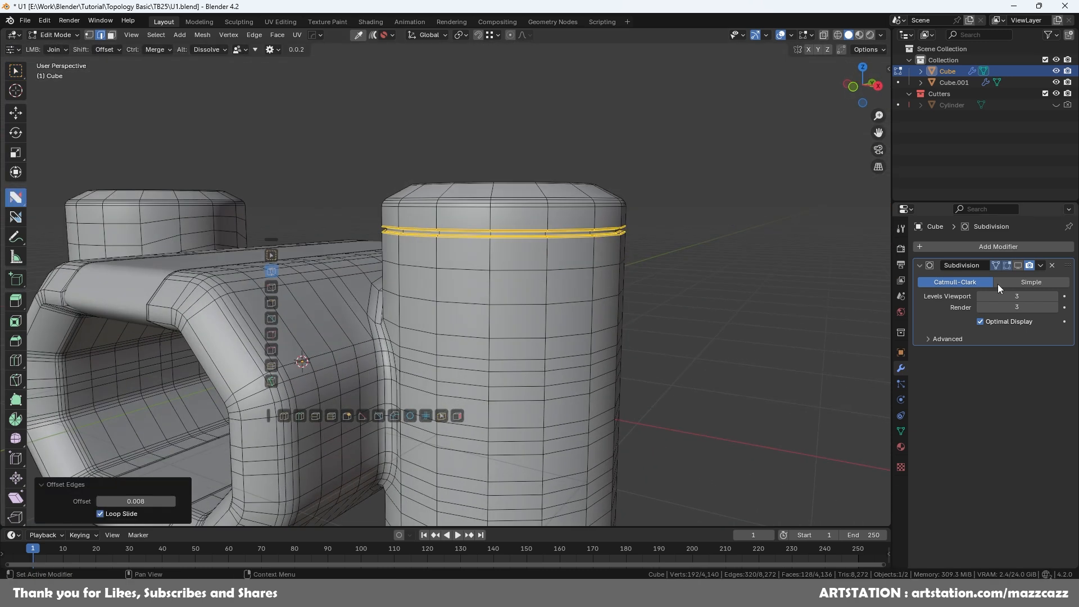
Step: Turn on the Subdivision modifier's viewport display and leave mesh editing to view the smoothed groove
left_click(1018, 266)
key("Tab")
scroll(562, 270, "down", 4)
left_click(548, 266)
Step: Mirror the groove to the cylinder's lower end and onto the opposite cylinder, and return to the smoothed object view
key("Tab")
key("alt+x")
key("alt+x")
middle_click_drag(349, 341, 483, 388)
key("Tab")
left_click(585, 281)
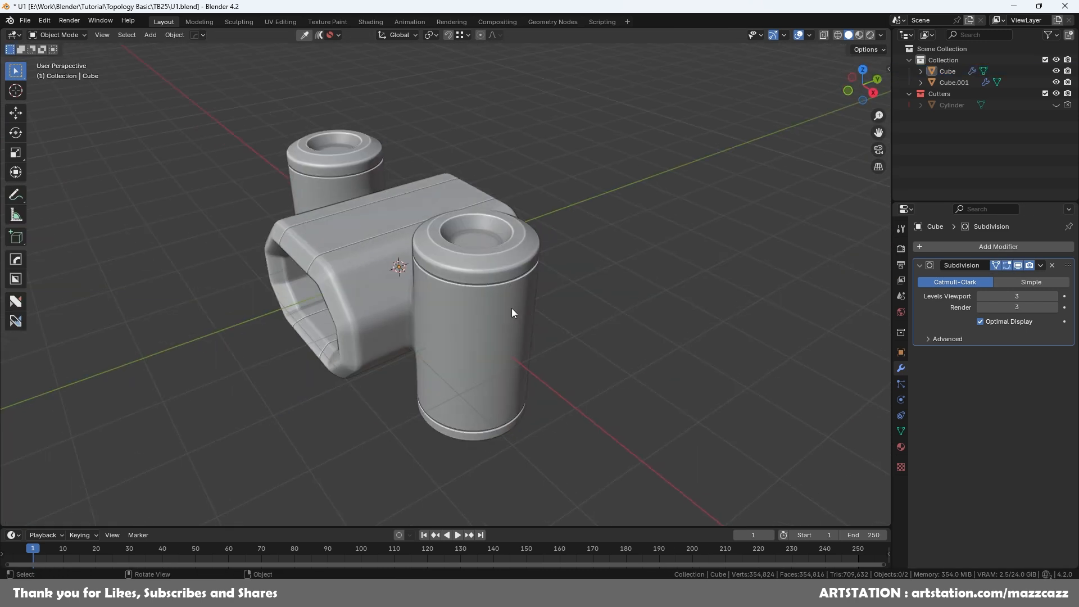
Step: Save the file and reopen the cylinder-bearing block's mesh for edge editing
key("ctrl+s")
left_click(602, 242)
key("Tab")
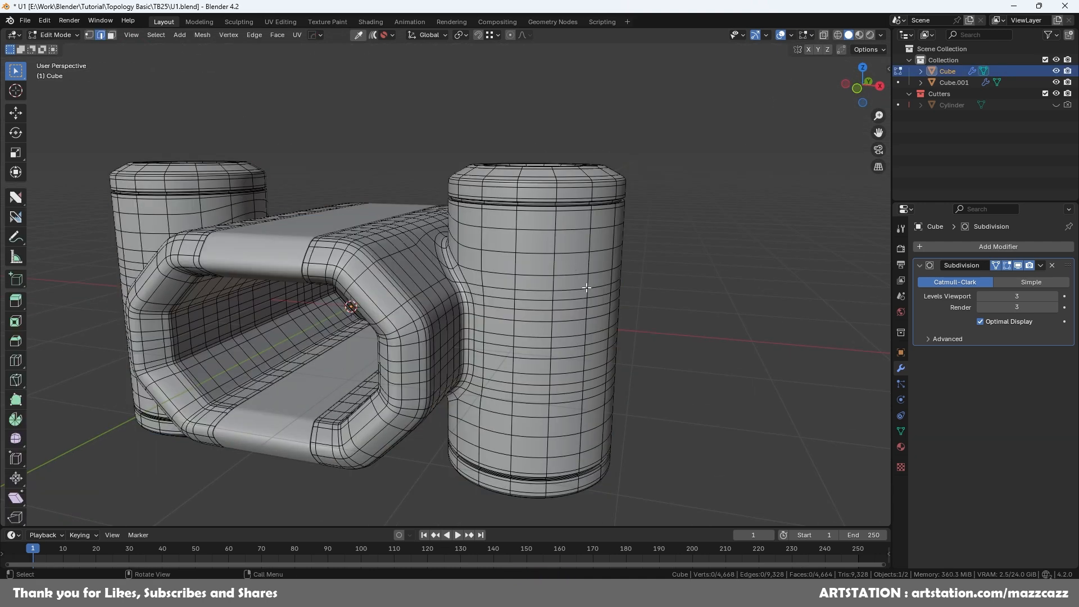